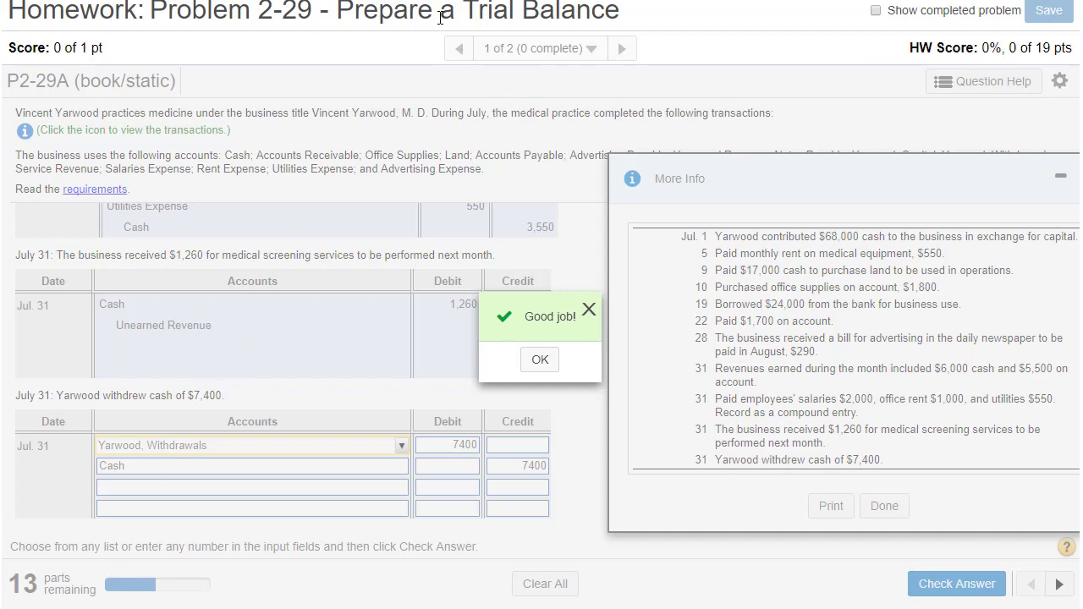
Dismiss the answer feedback for the July 31 withdrawal entry and close the transaction details window.
left_click(539, 362)
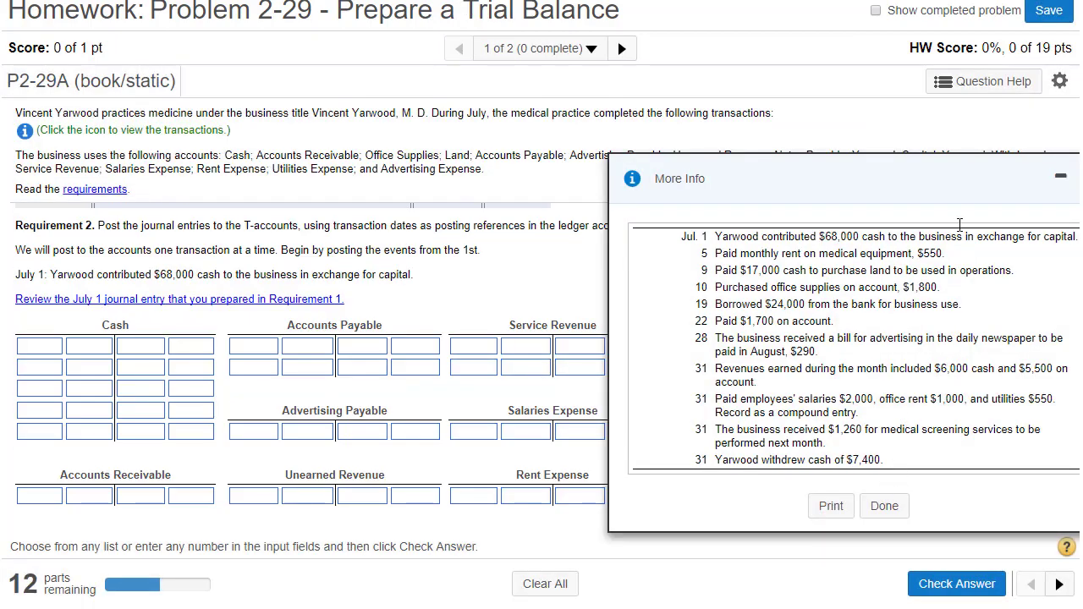
left_click(881, 183)
left_click_drag(1066, 467, 1069, 230)
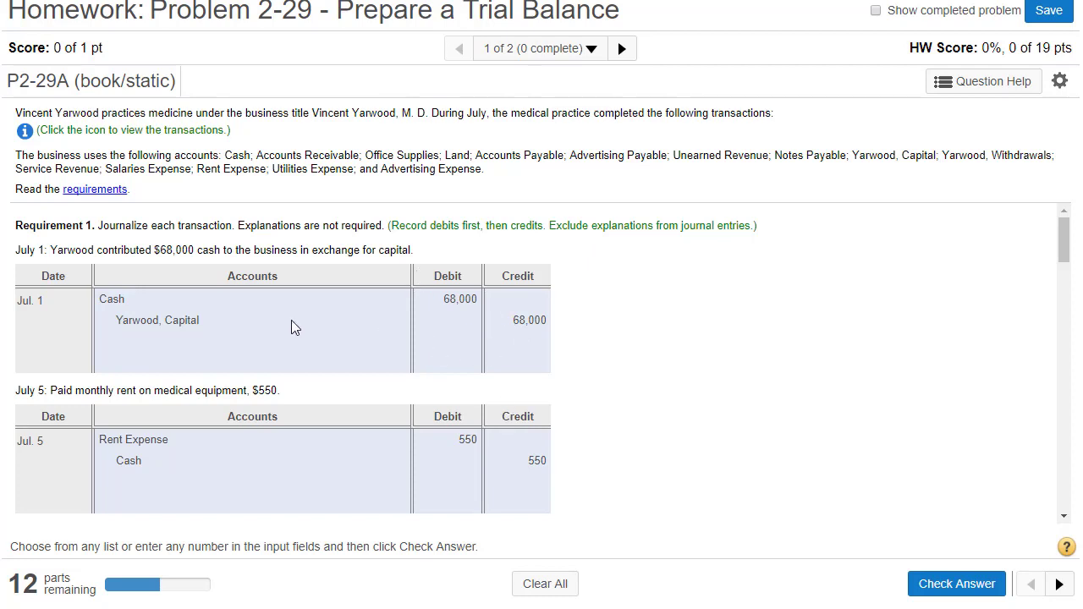
Examine the accounts and amounts in the July 1 and July 5 journal entries under Requirement 1.
double_click(99, 304)
double_click(130, 461)
mouse_move(1064, 252)
left_mouse_down()
mouse_move(1064, 312)
mouse_move(1072, 248)
left_mouse_up()
left_click(102, 301)
double_click(463, 302)
left_click_drag(1062, 243, 1064, 460)
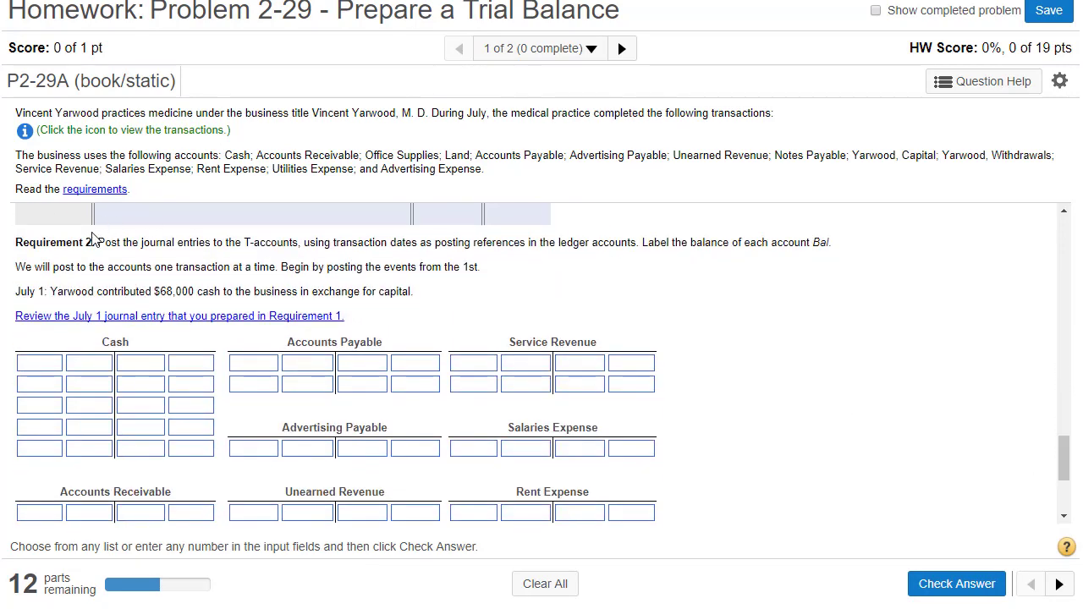
Read the Requirement 2 instructions for posting to the T-accounts and compare them with the July 1 journal entry.
left_click_drag(100, 243, 326, 256)
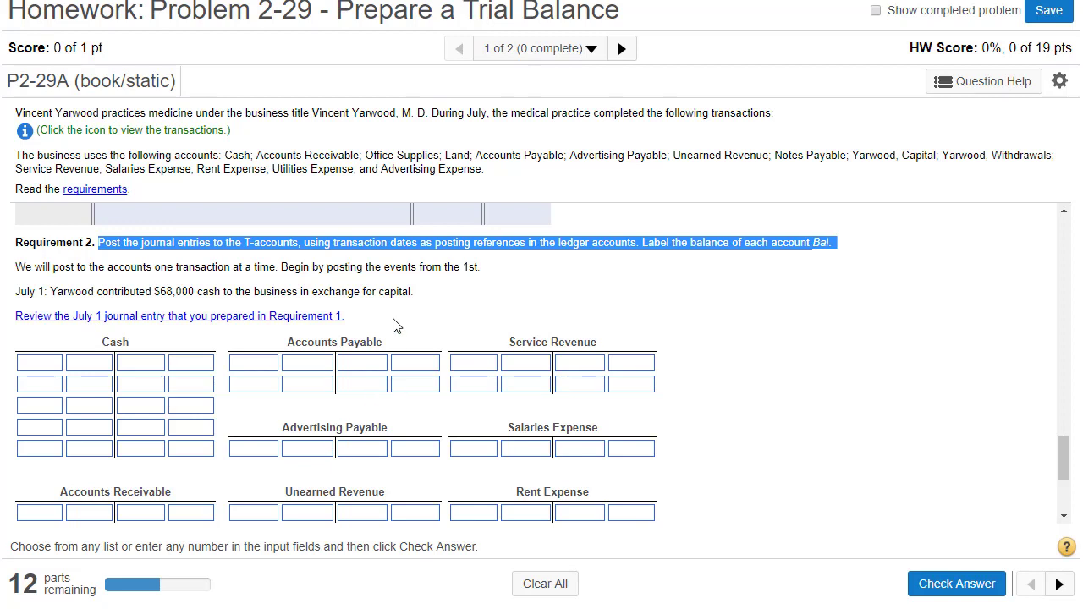
left_click(325, 239)
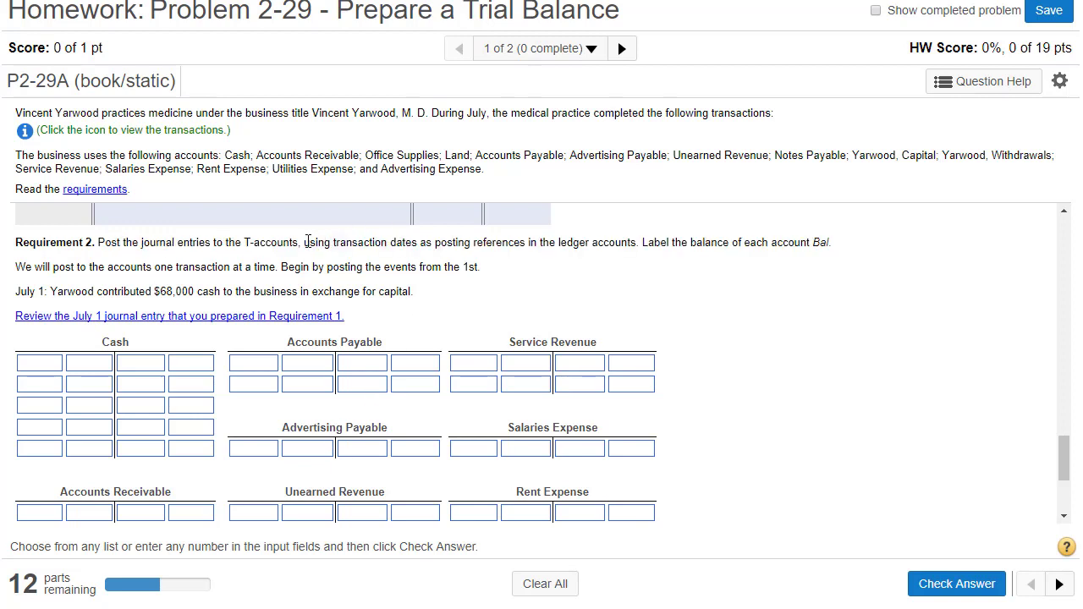
left_click_drag(307, 240, 820, 246)
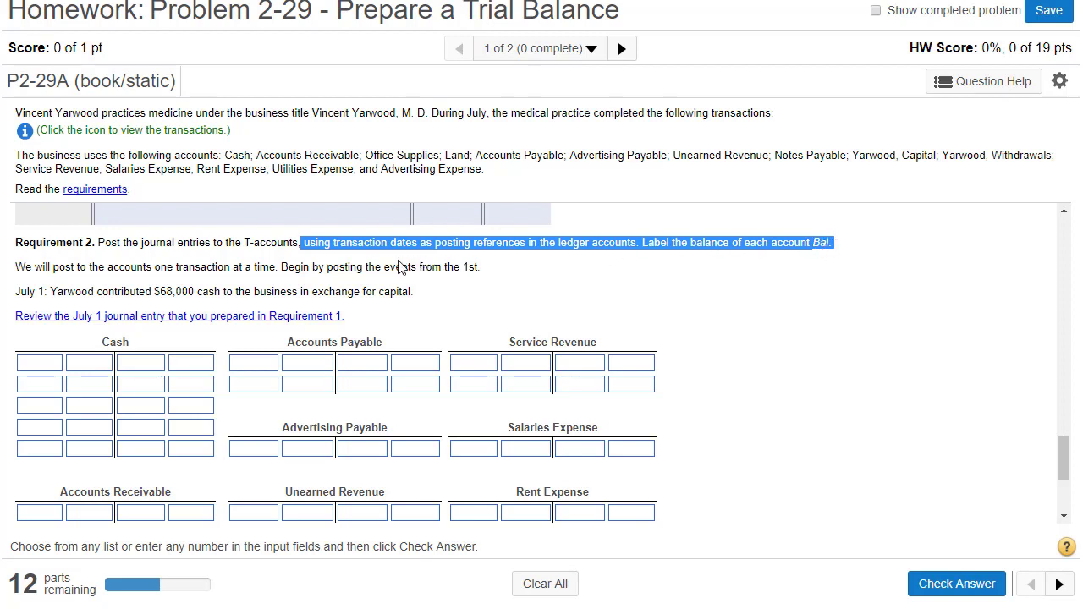
left_click_drag(49, 268, 479, 267)
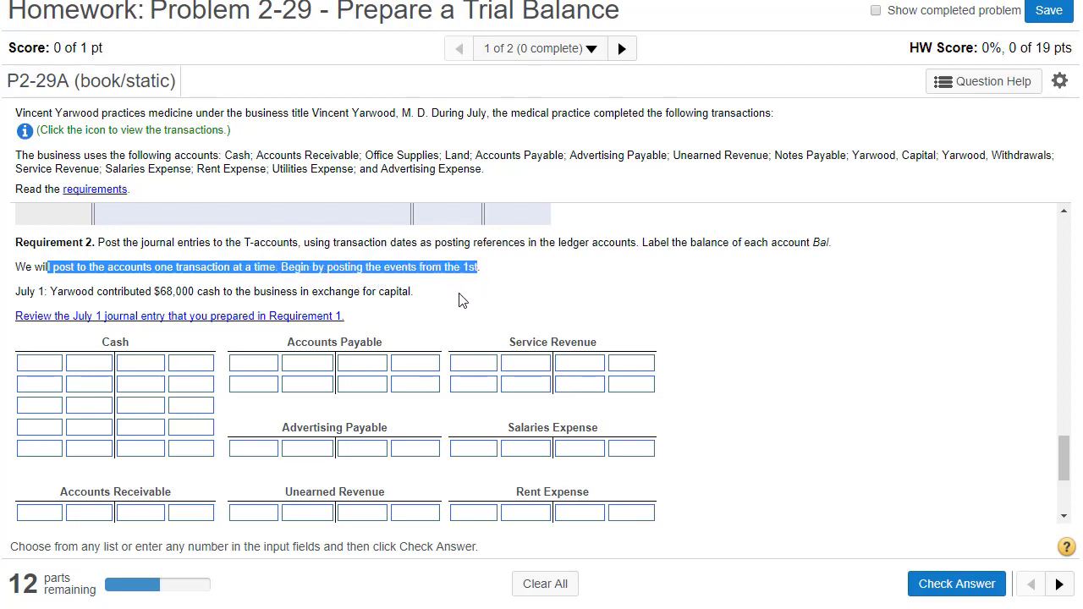
left_click(461, 300)
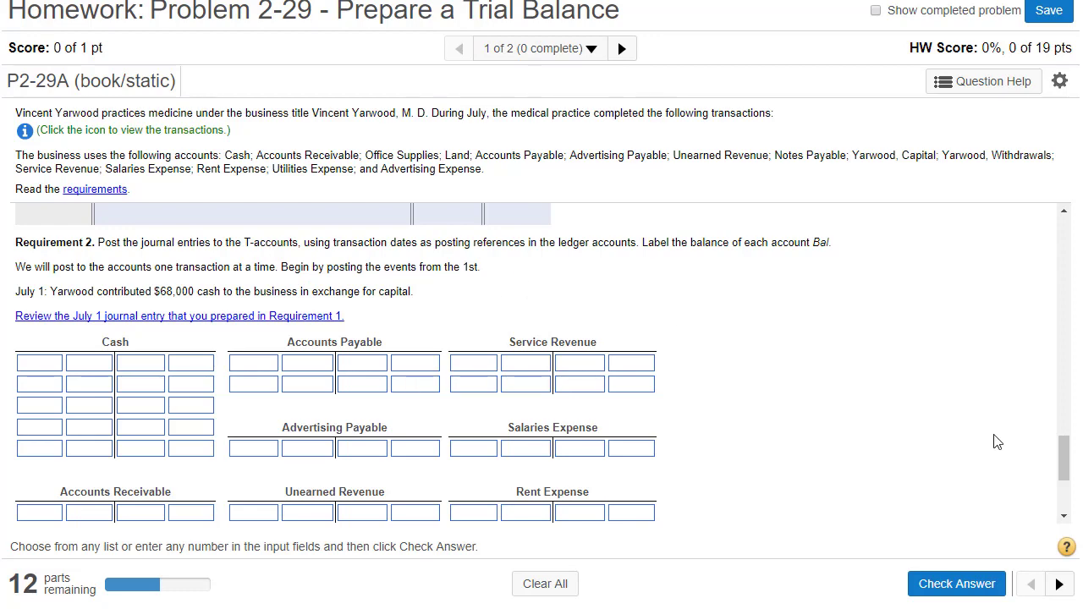
left_click_drag(1063, 475, 991, 265)
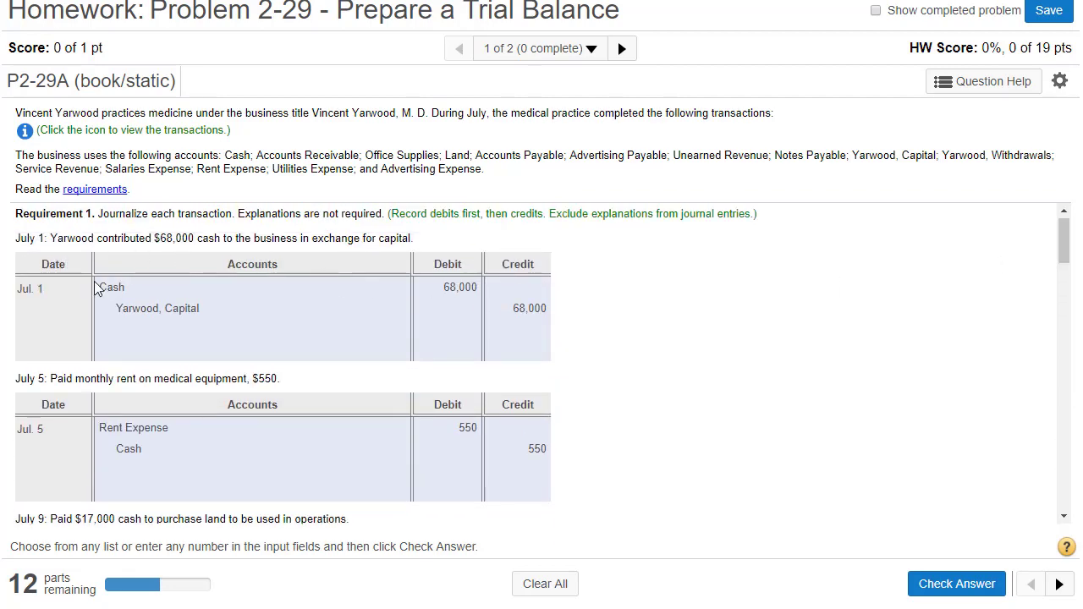
left_click_drag(99, 287, 542, 311)
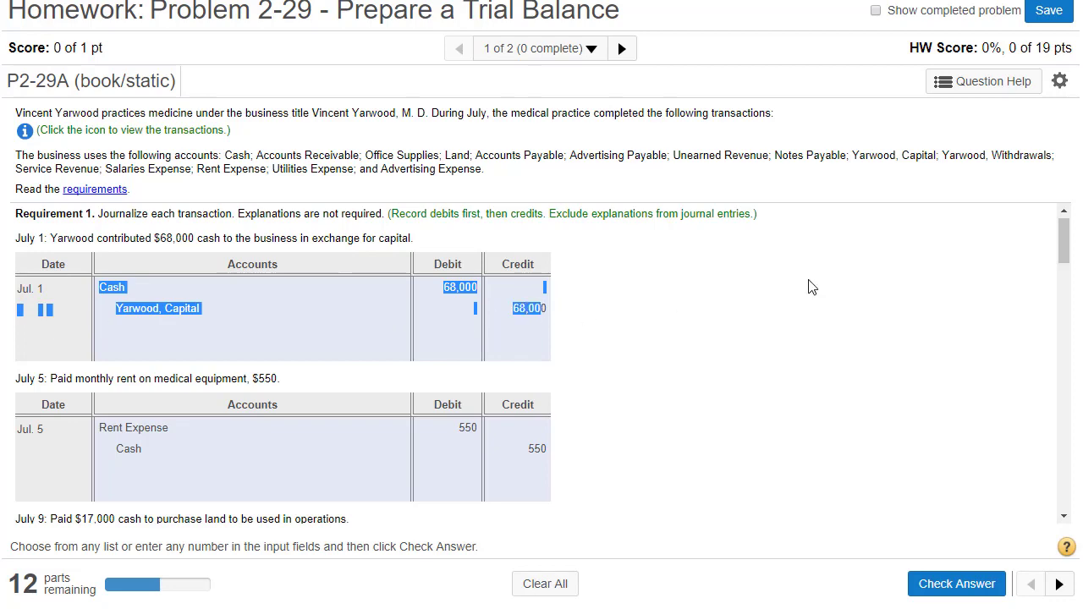
left_click_drag(1066, 245, 1064, 476)
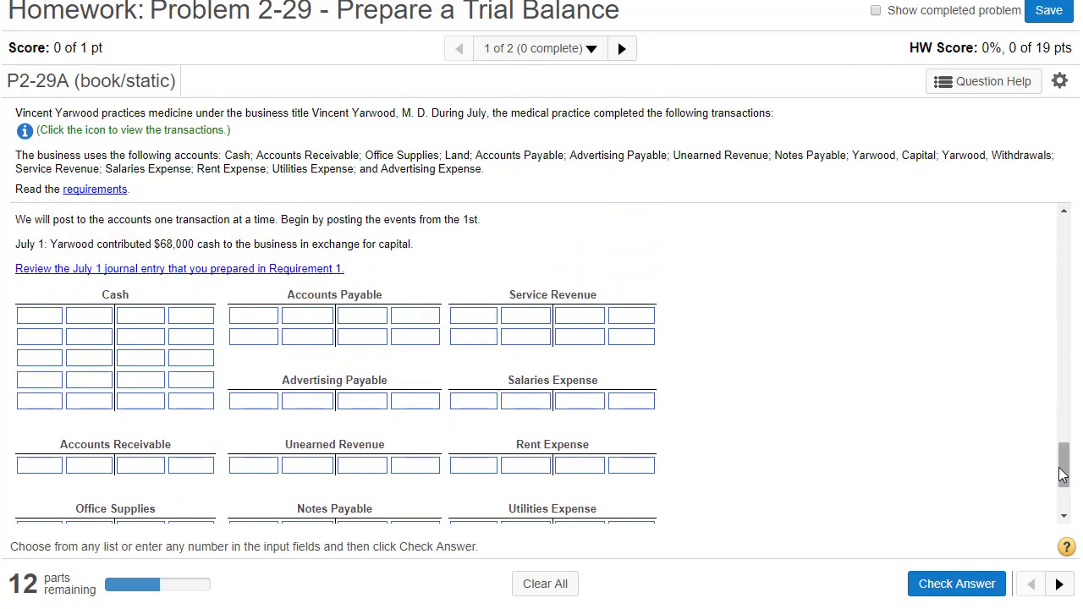
Open the July 1 journal entry for review and post its 68,000 debit to the Cash T-account, dated Jul. 1.
left_click(194, 271)
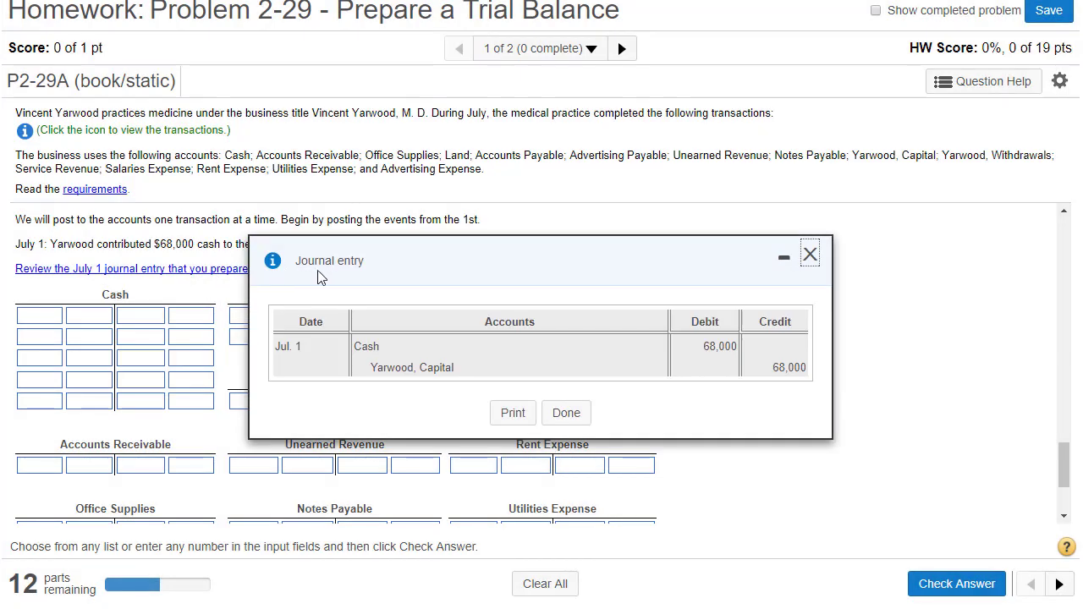
left_click_drag(470, 262, 689, 235)
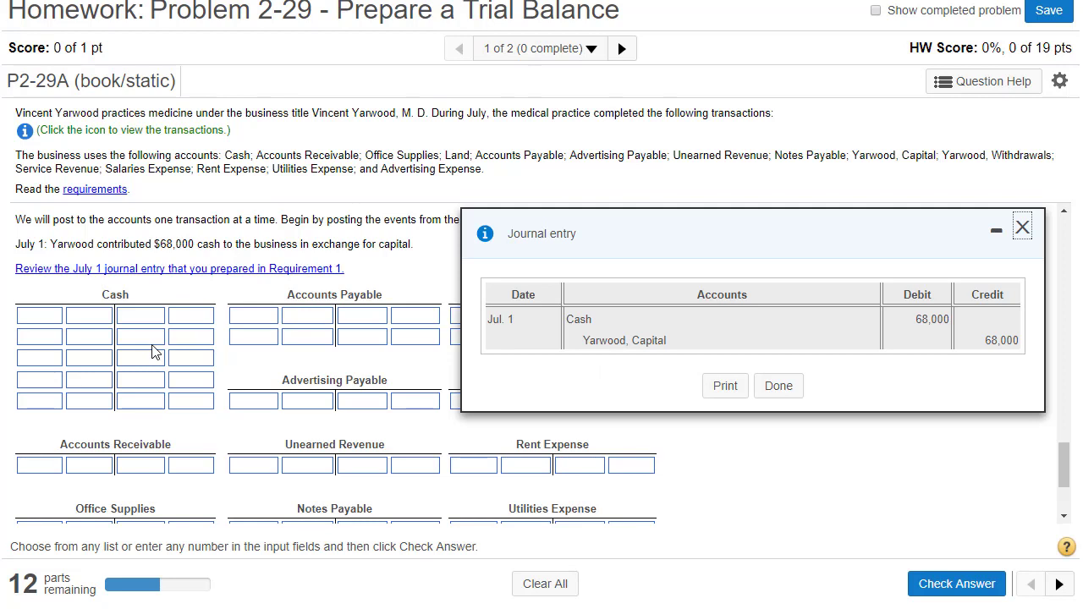
double_click(574, 320)
double_click(936, 320)
key("ctrl+c")
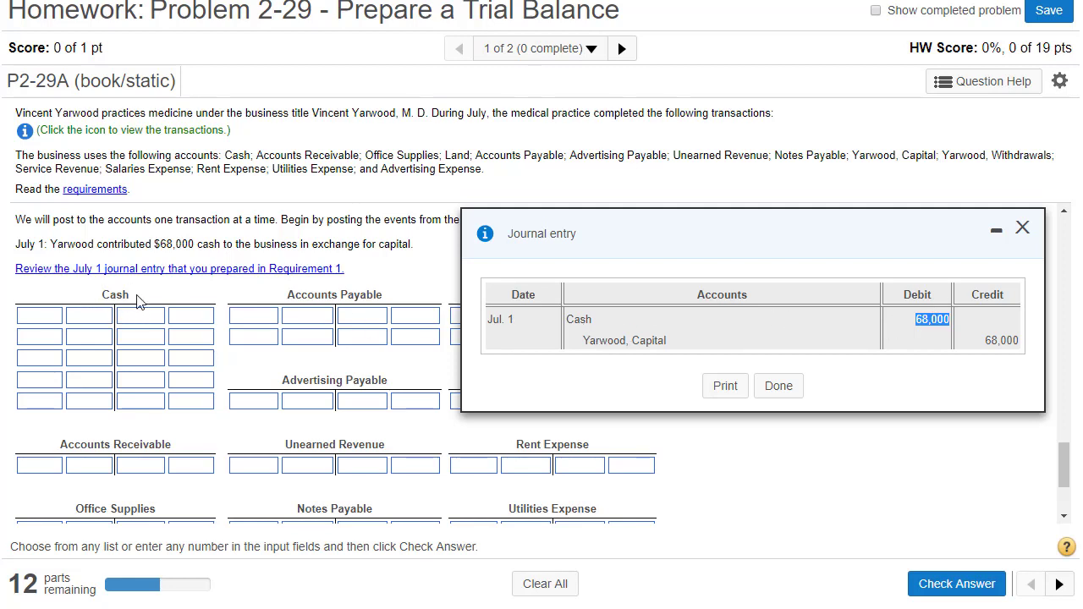
left_click(95, 320)
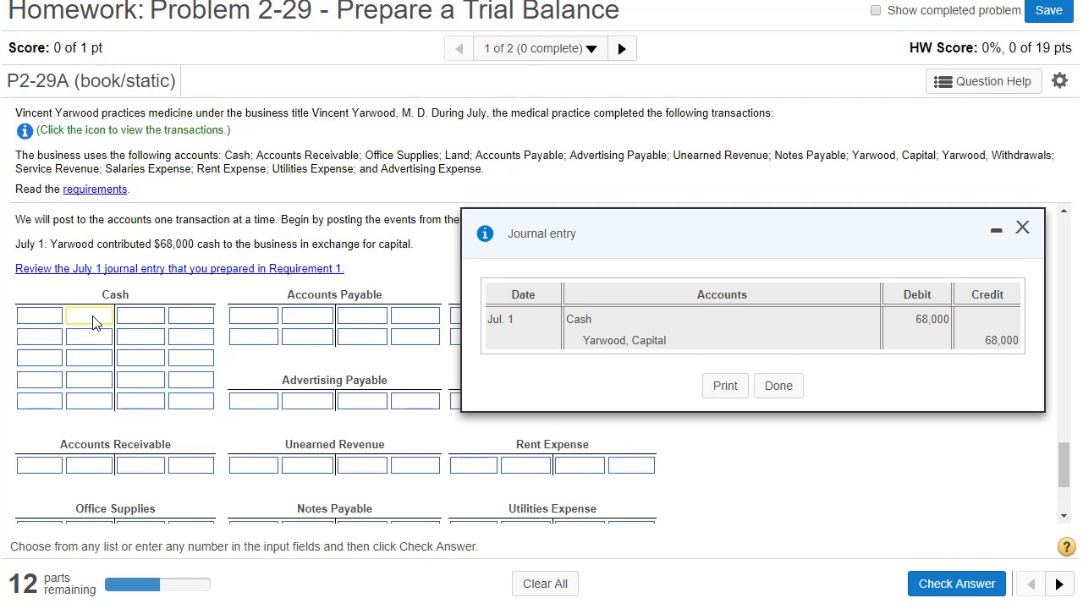
key("ctrl+v")
left_click(52, 320)
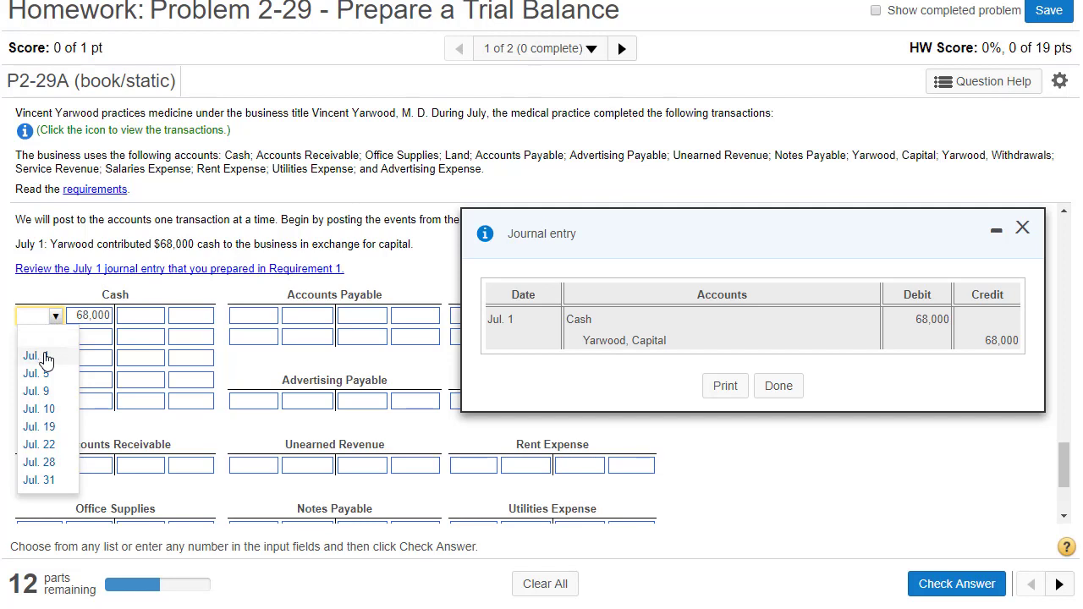
left_click(35, 356)
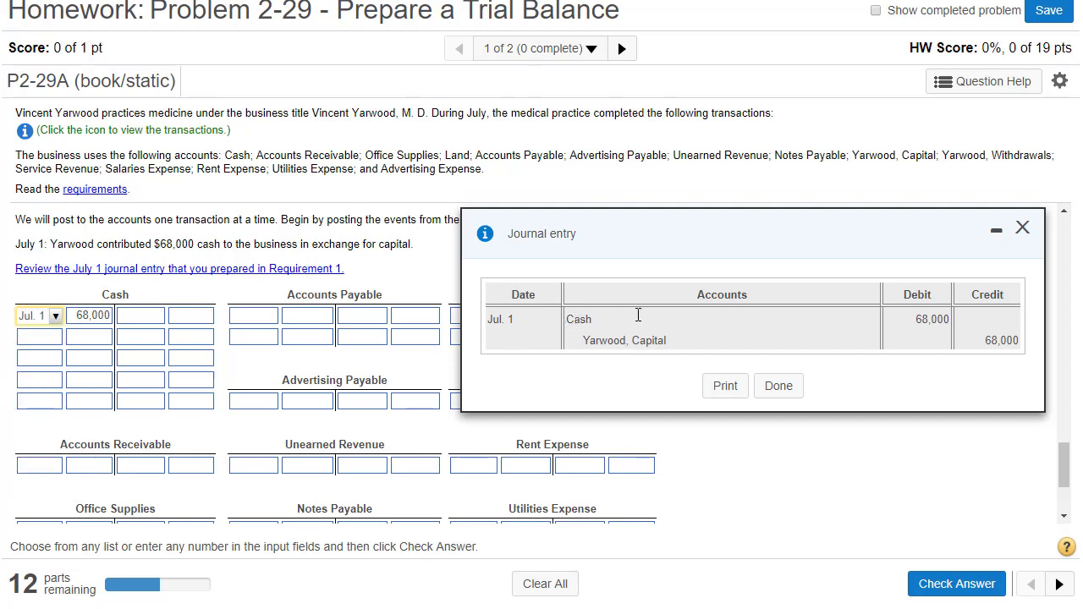
Post the July 1 credit of 68,000 to the credit side of the owner's Capital T-account, dated Jul. 1.
double_click(934, 319)
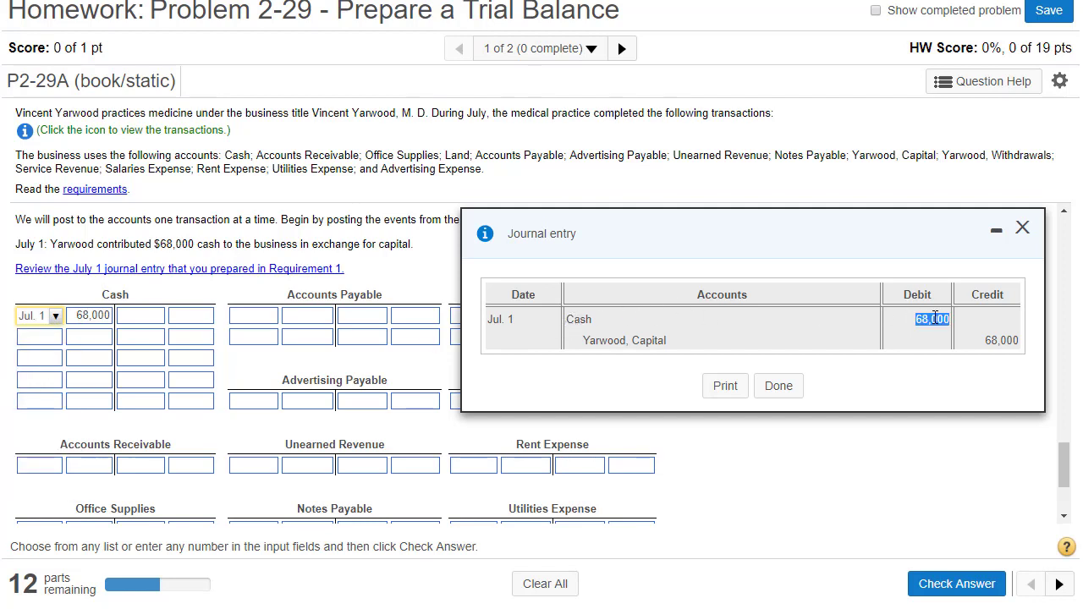
double_click(1008, 341)
key("ctrl+c")
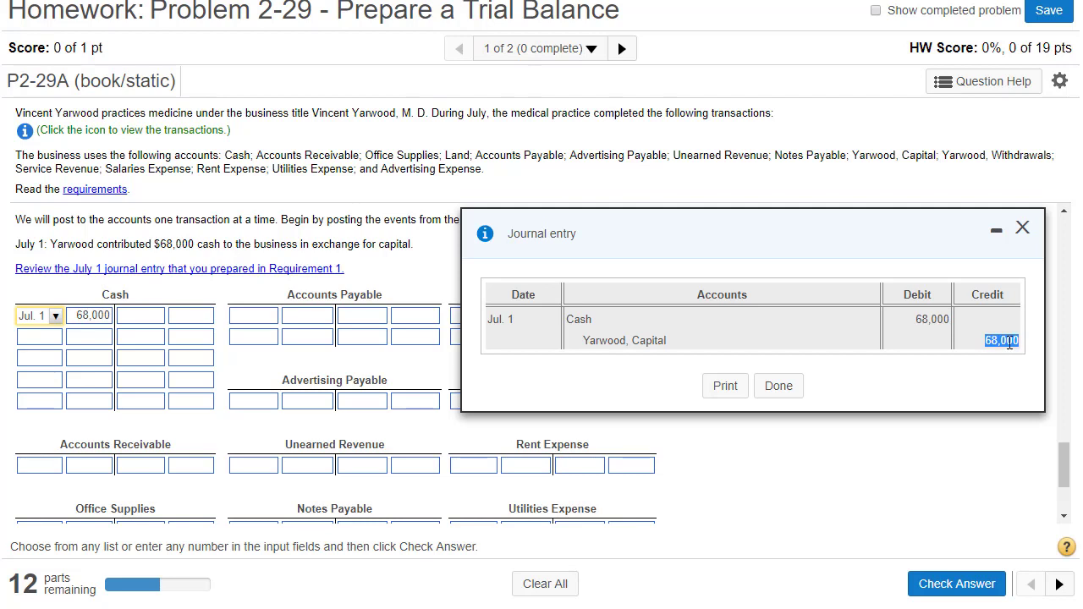
left_click_drag(920, 230, 900, 88)
scroll(558, 414, "down", 2)
scroll(559, 415, "down", 1)
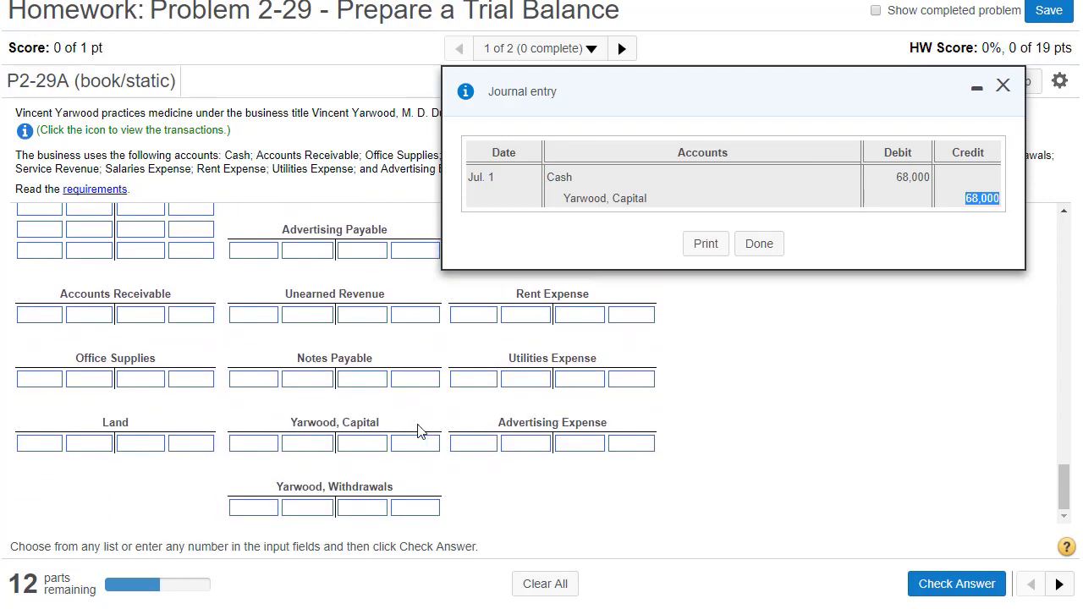
left_click(357, 450)
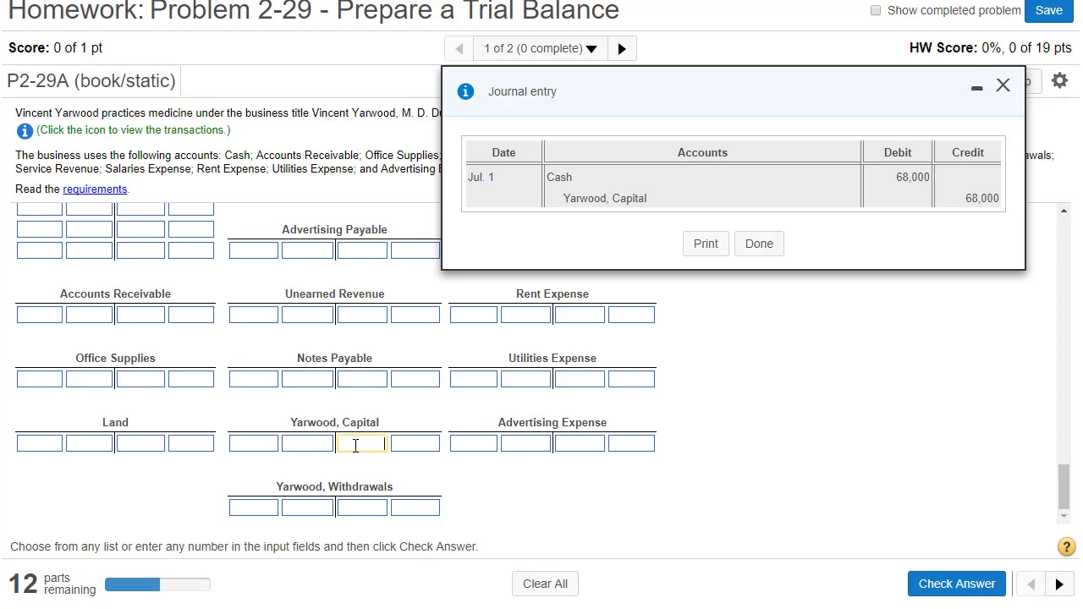
key("ctrl+v")
left_click(414, 444)
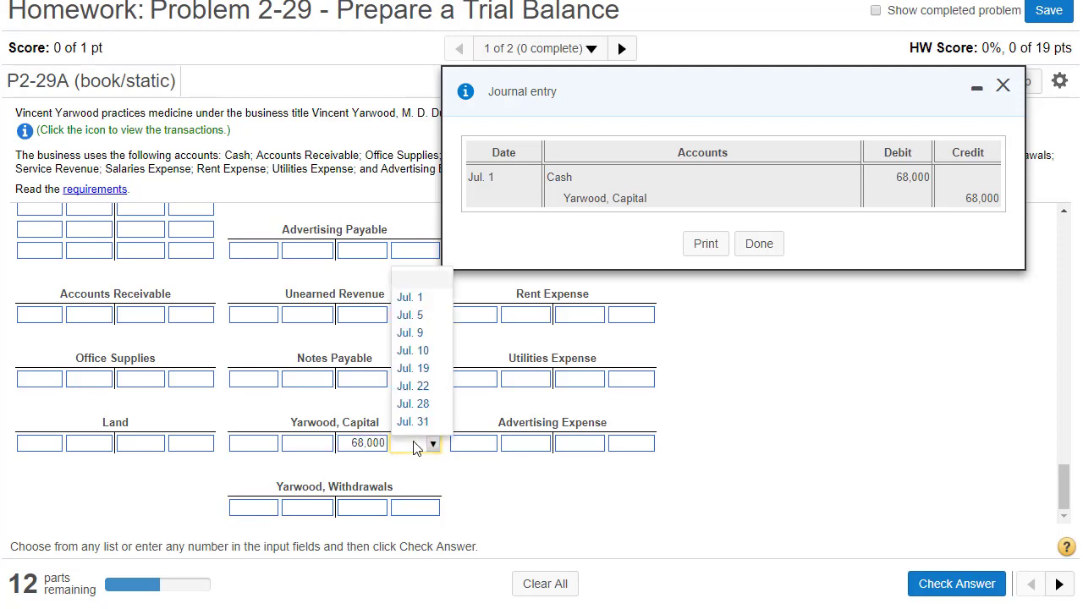
left_click(408, 298)
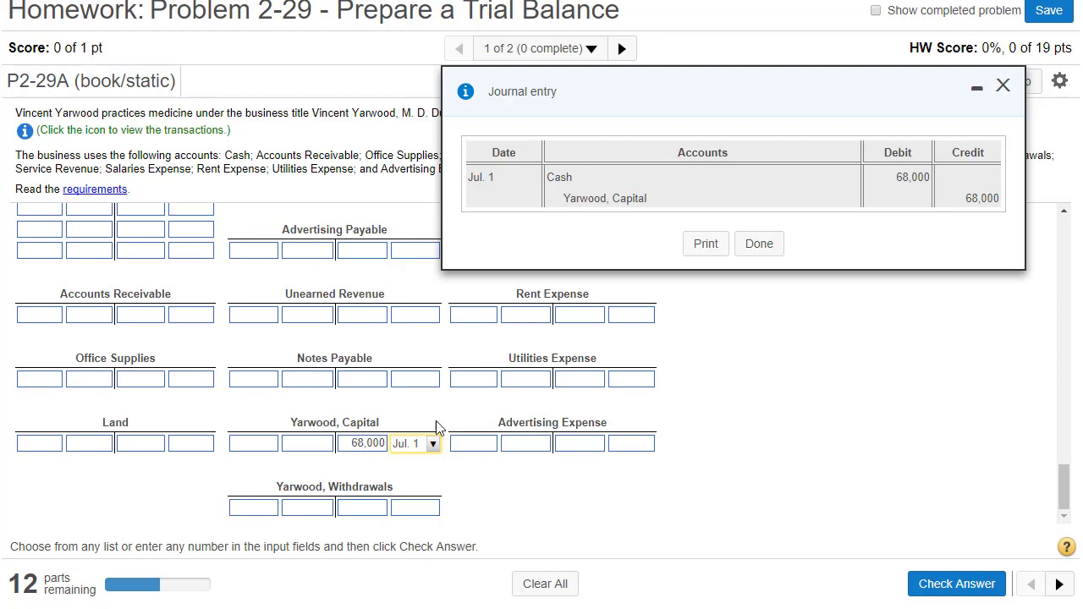
Close the July 1 journal entry, submit the posting for checking and dismiss the feedback.
scroll(192, 394, "up", 3)
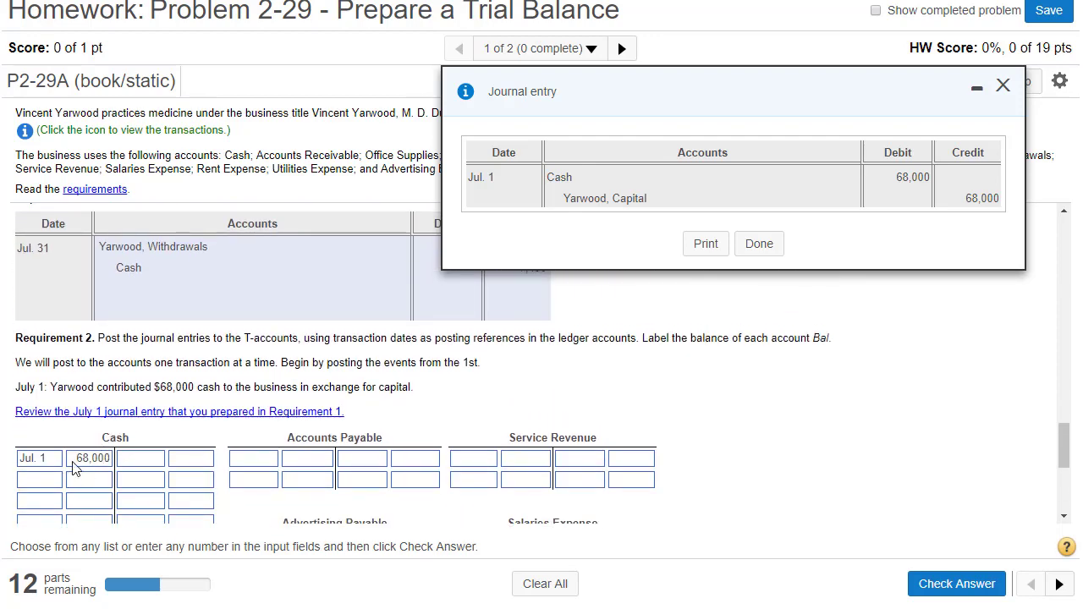
scroll(136, 464, "down", 3)
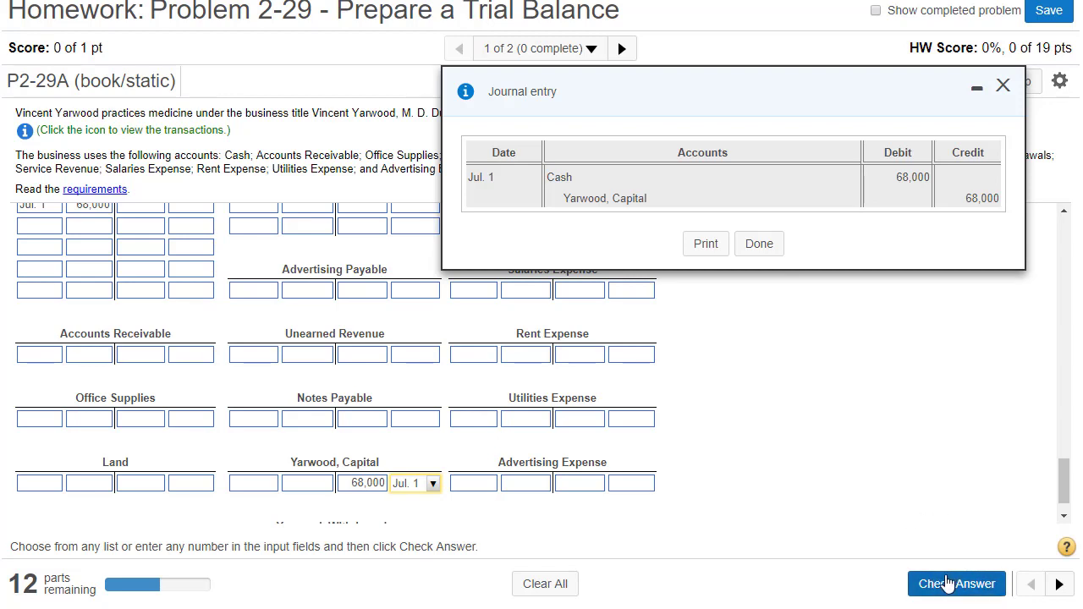
left_click(758, 245)
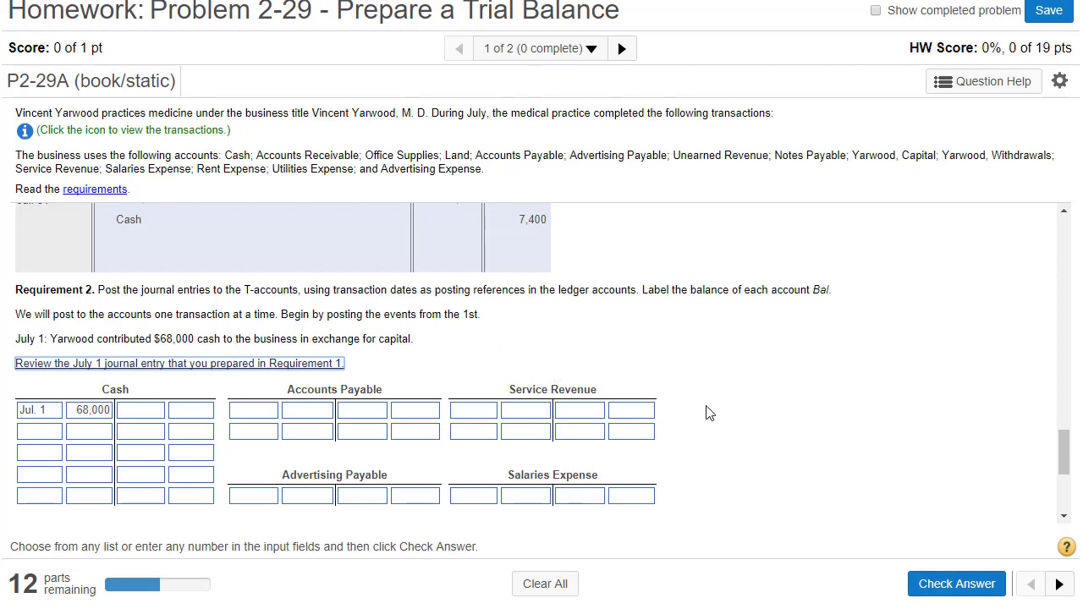
scroll(709, 413, "down", 2)
scroll(543, 402, "down", 2)
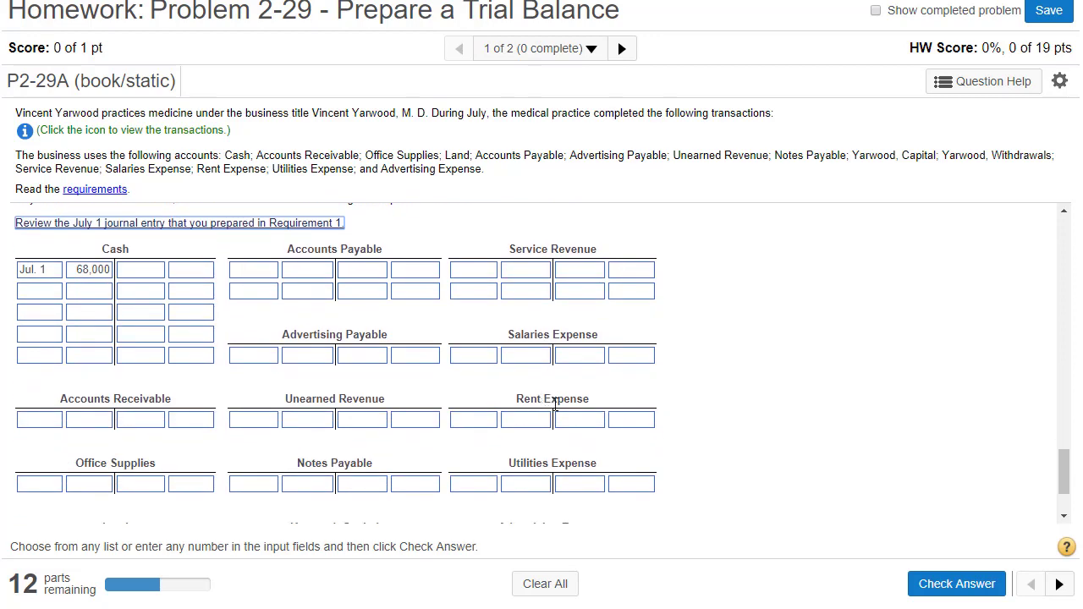
left_click(939, 592)
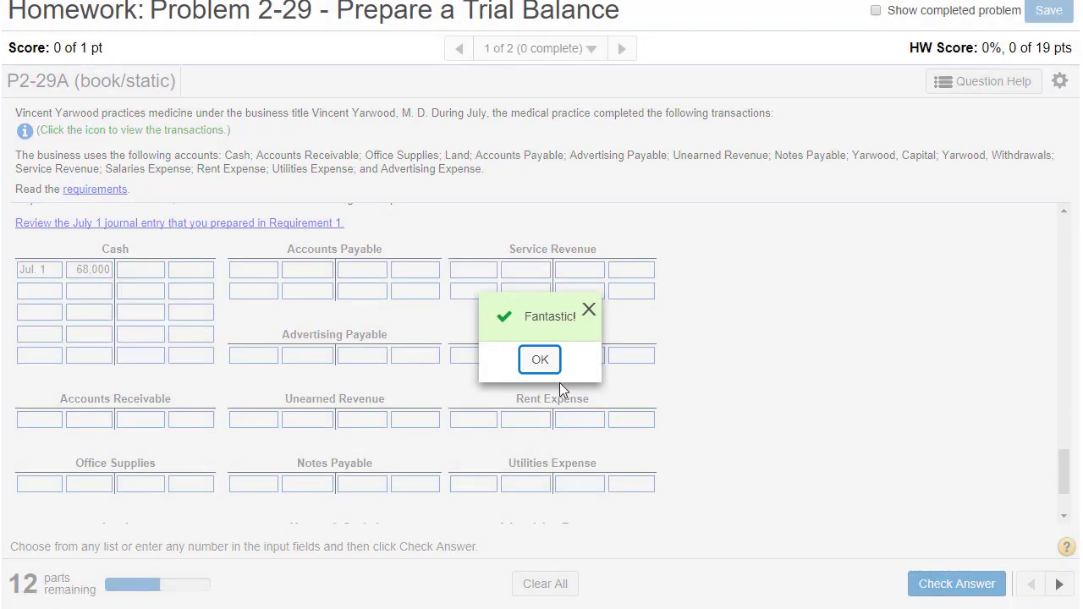
left_click(540, 360)
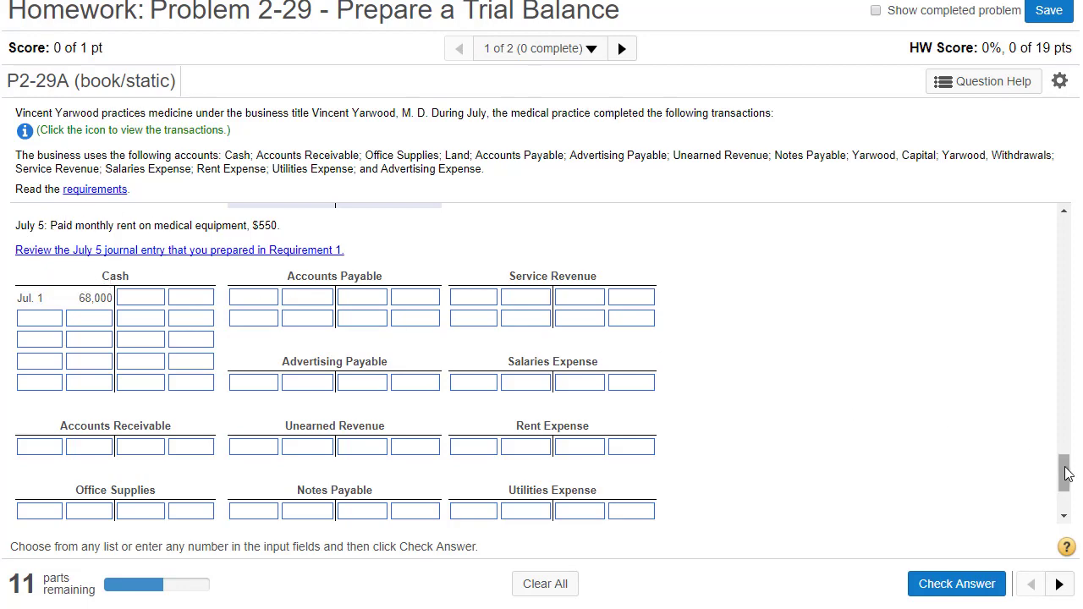
Examine the T-account layout by account type: assets, liabilities, owner's capital and withdrawals, revenue, and expenses.
mouse_move(1067, 473)
left_mouse_down()
mouse_move(1068, 423)
mouse_move(1080, 415)
mouse_move(1066, 412)
mouse_move(1066, 474)
left_mouse_up()
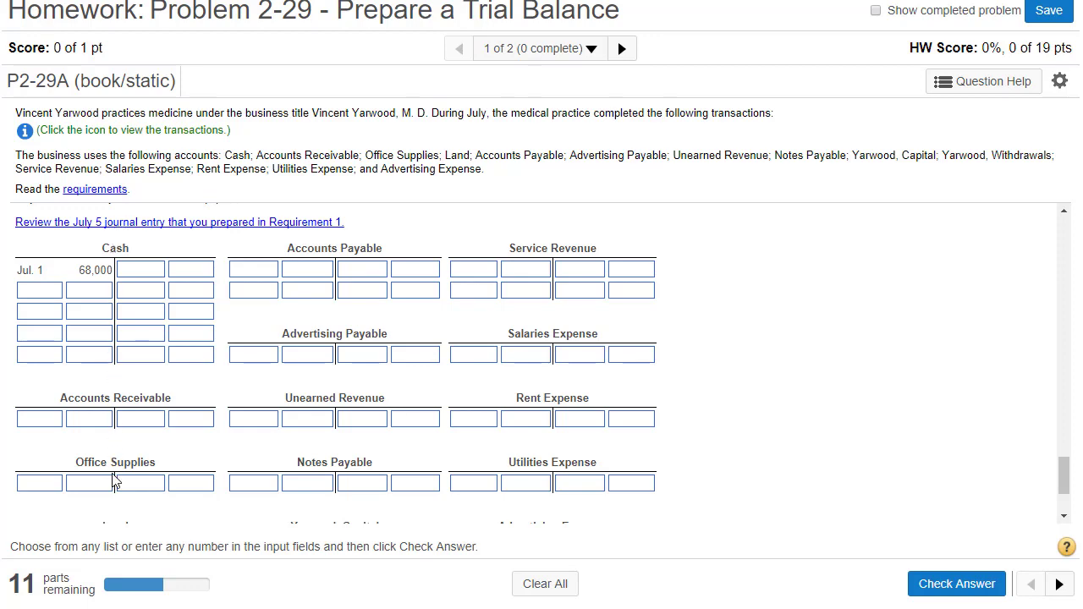
scroll(115, 480, "down", 3)
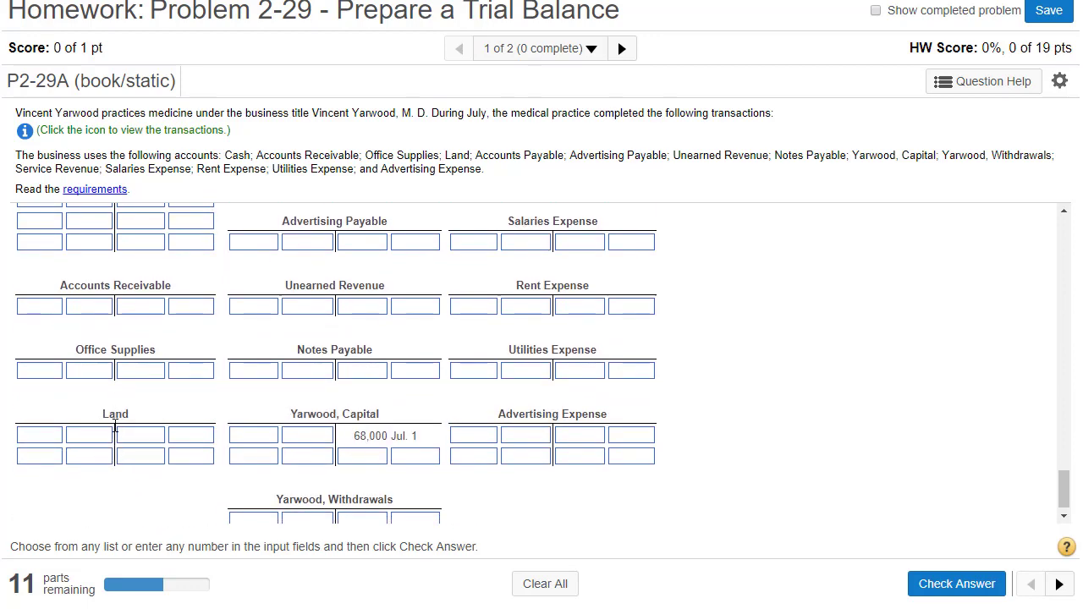
scroll(115, 427, "up", 3)
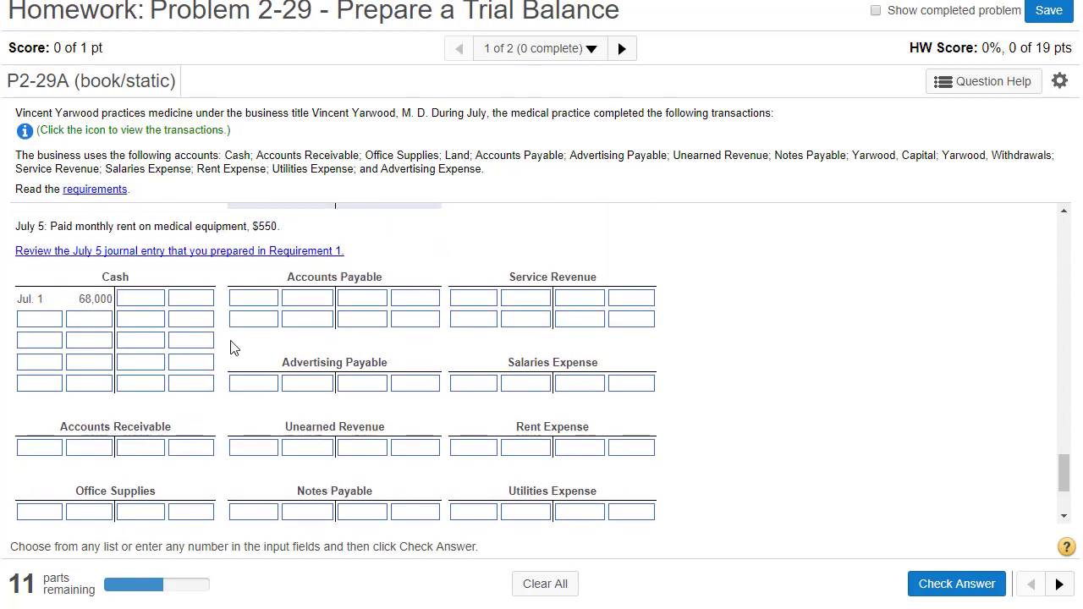
double_click(361, 277)
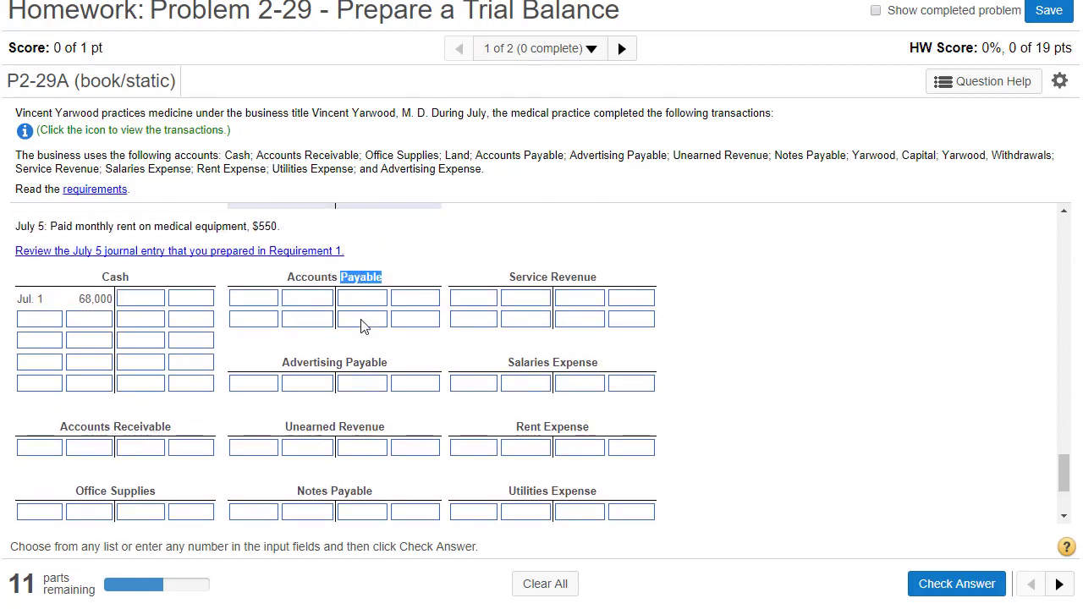
left_click(363, 364)
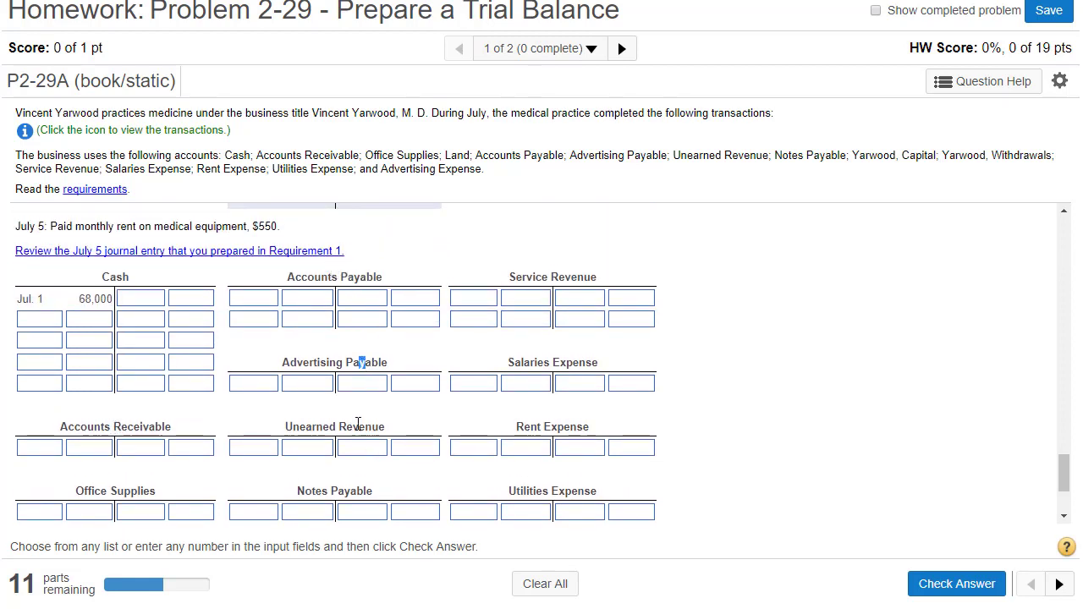
scroll(356, 425, "down", 3)
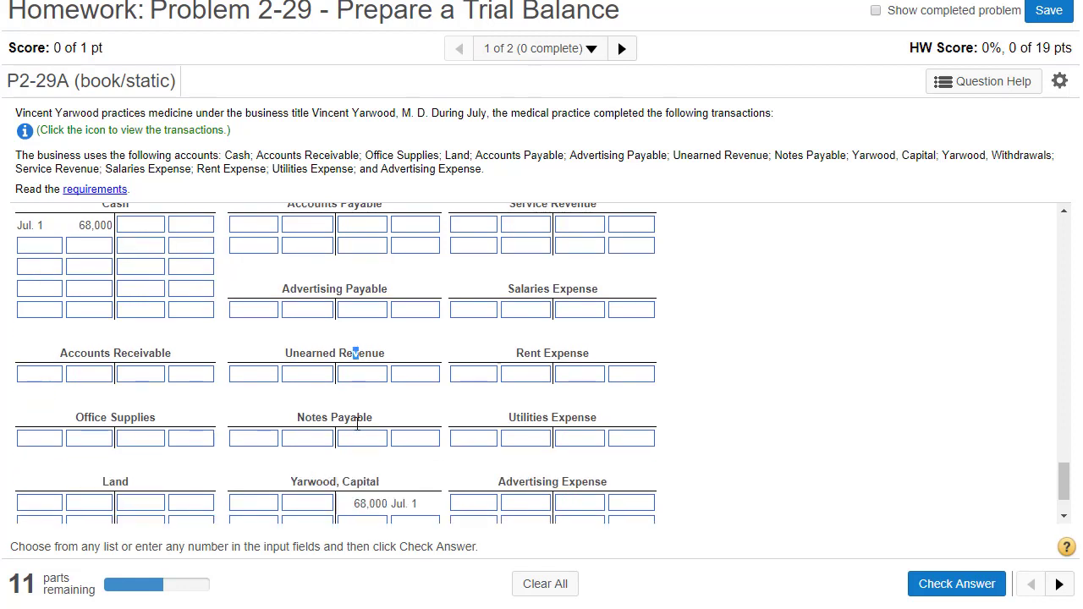
double_click(350, 337)
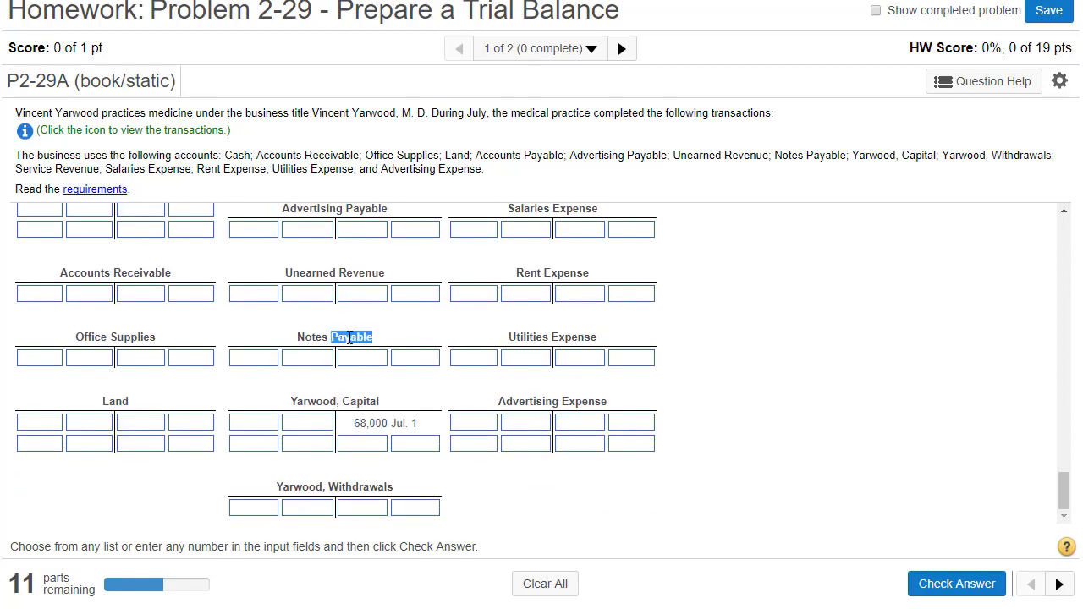
double_click(359, 402)
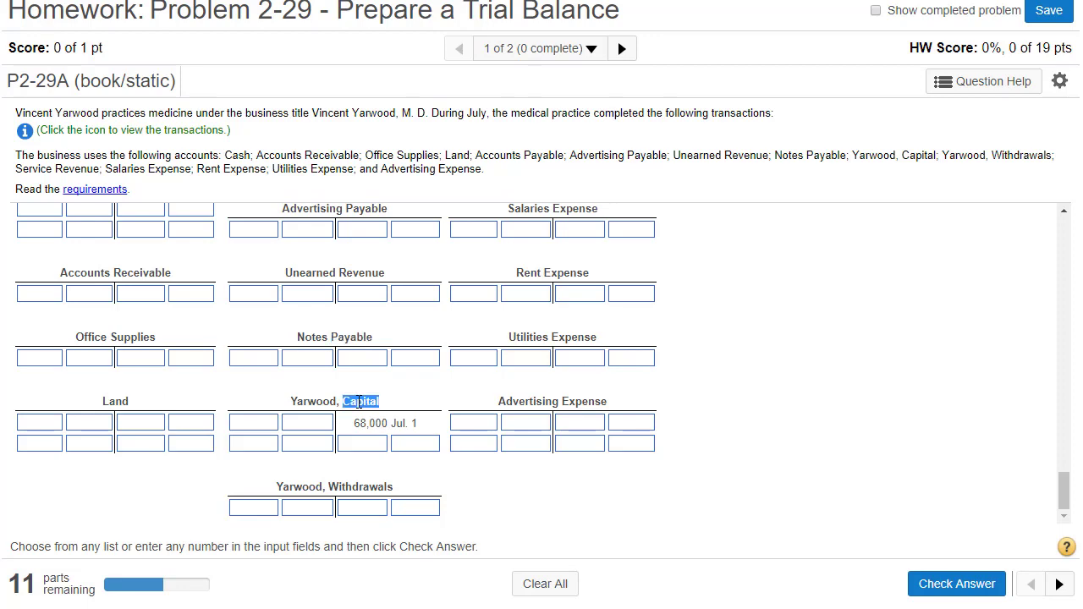
double_click(357, 488)
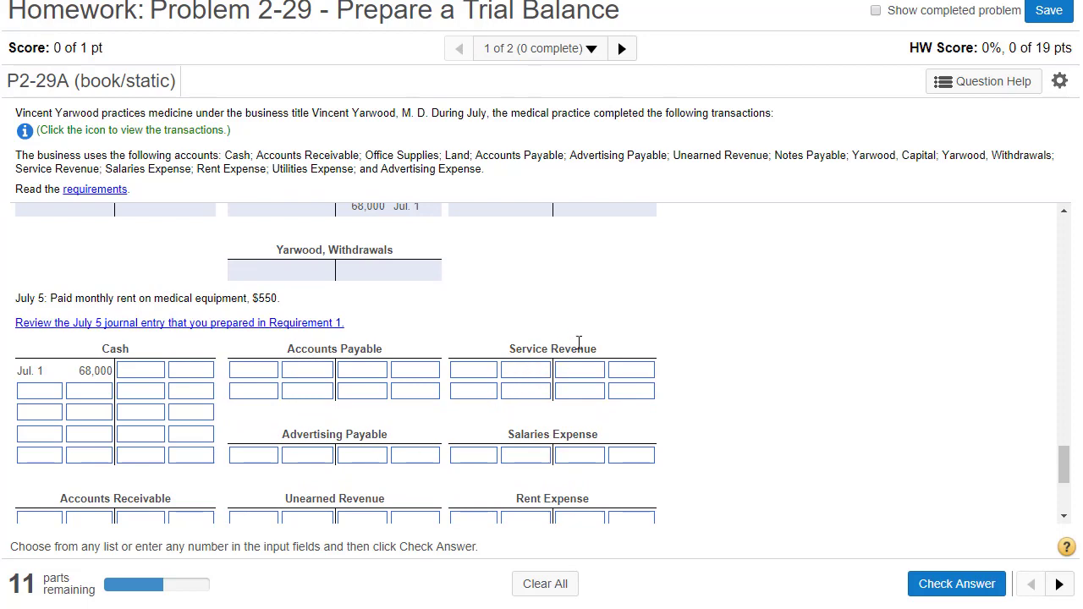
double_click(578, 349)
scroll(567, 430, "down", 3)
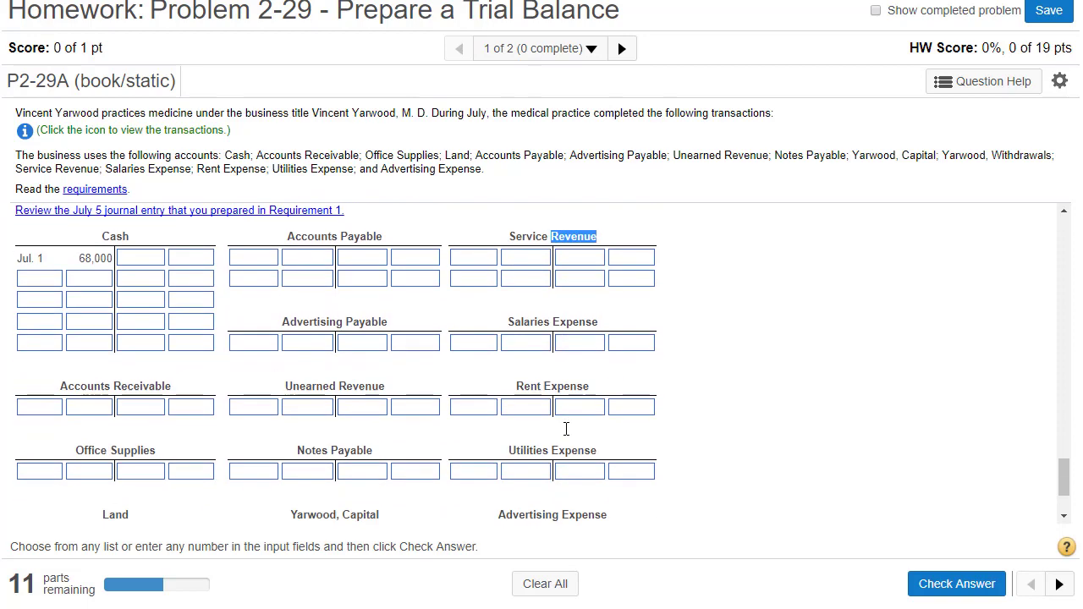
scroll(567, 435, "down", 2)
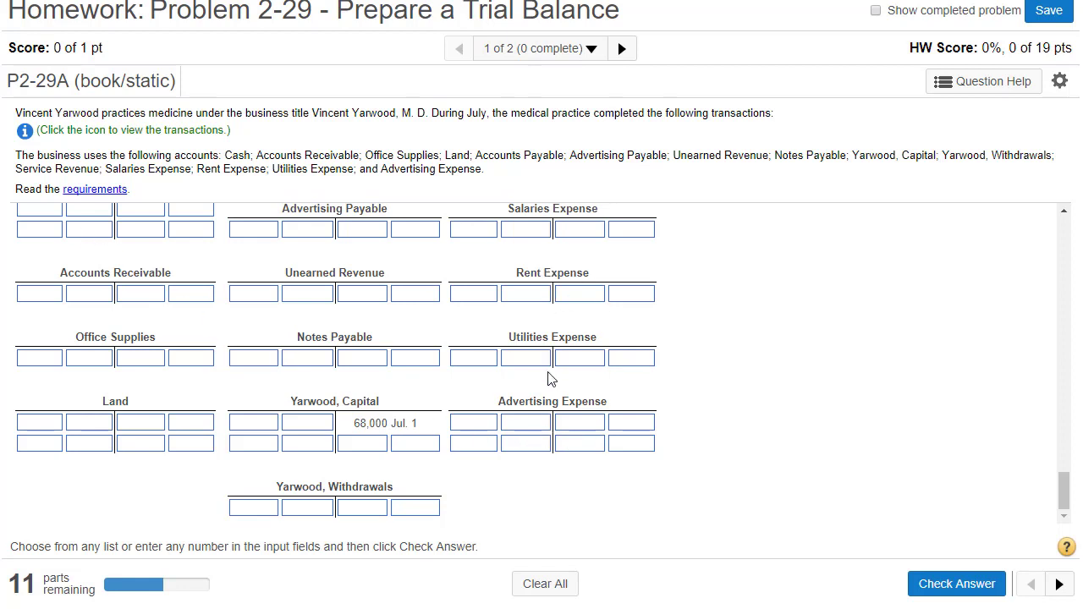
double_click(561, 275)
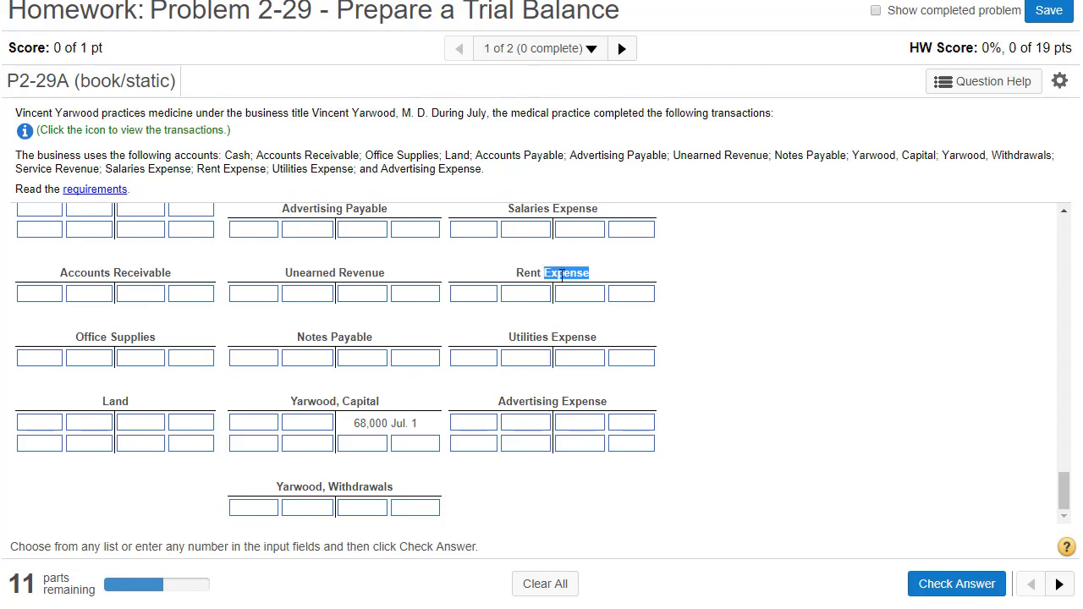
Open the July 5 journal entry for review and post its 550 debit to the Rent Expense T-account, dated Jul. 5.
scroll(411, 288, "up", 3)
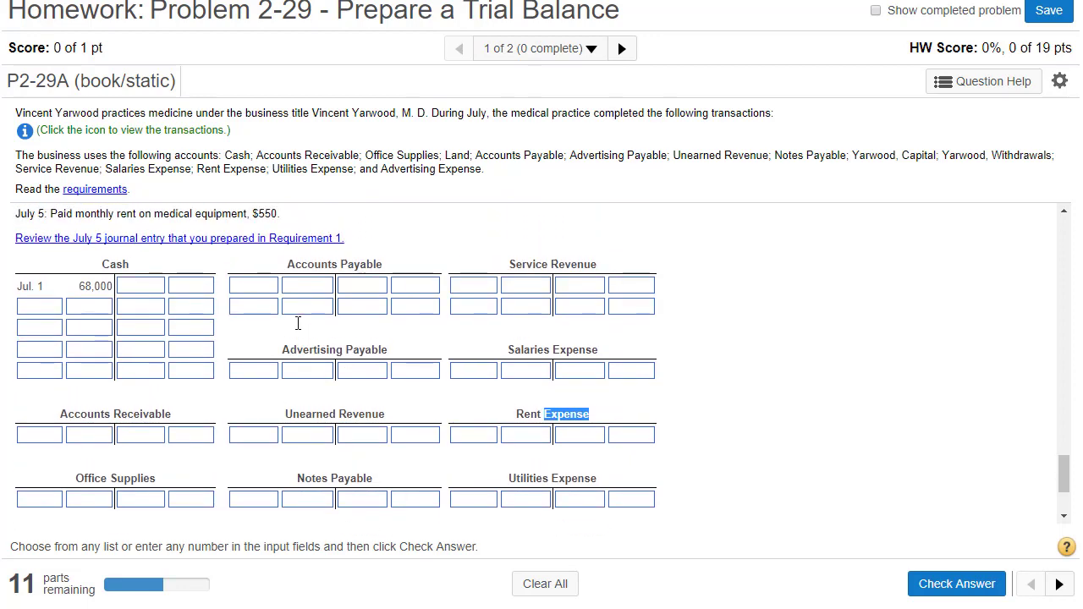
left_click(67, 241)
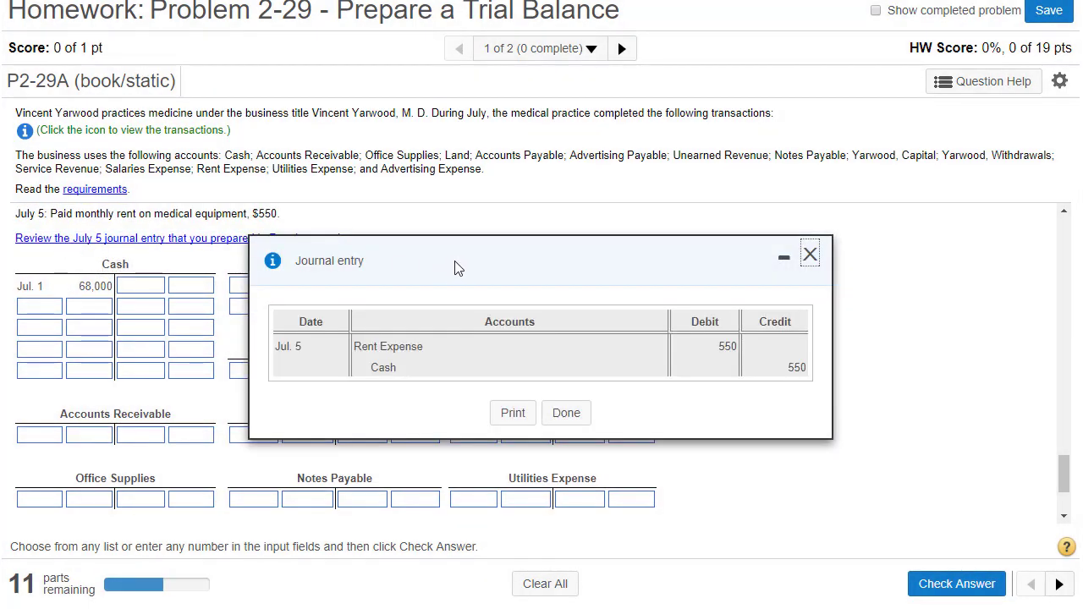
left_click_drag(454, 265, 599, 195)
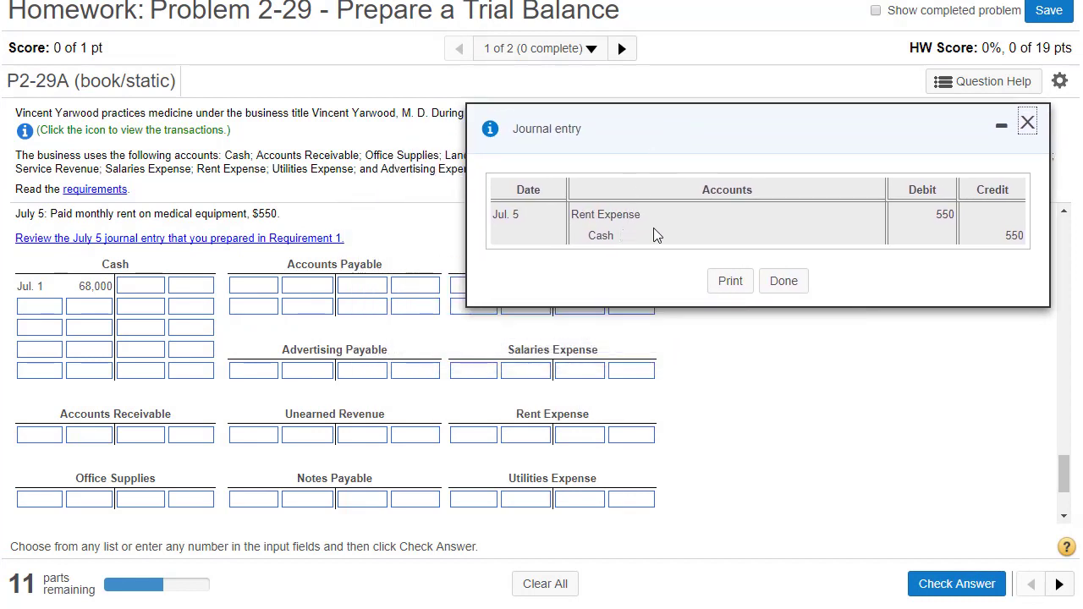
double_click(943, 217)
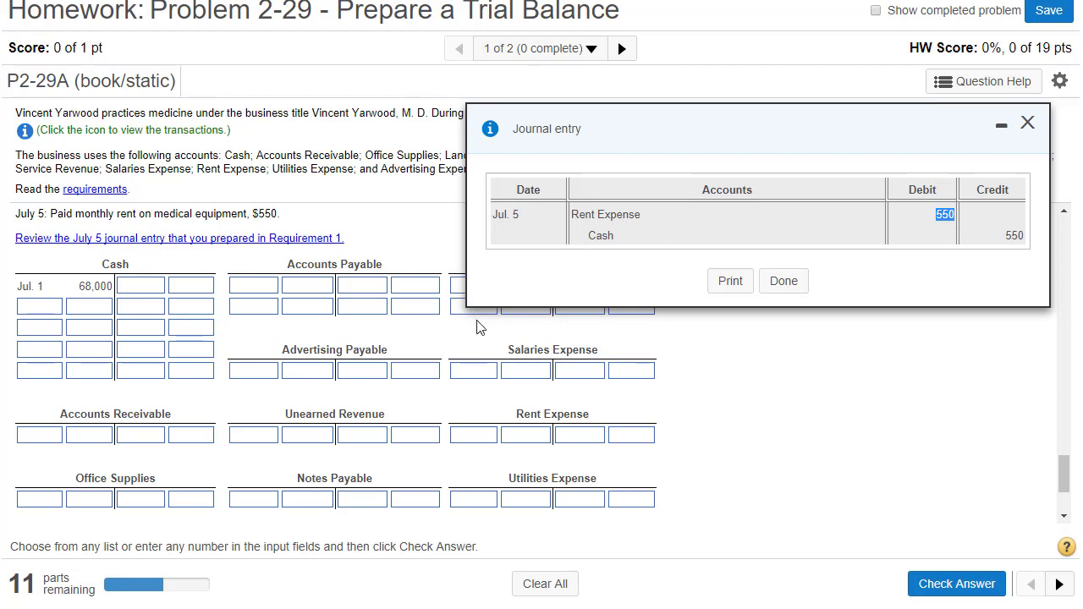
left_click(524, 435)
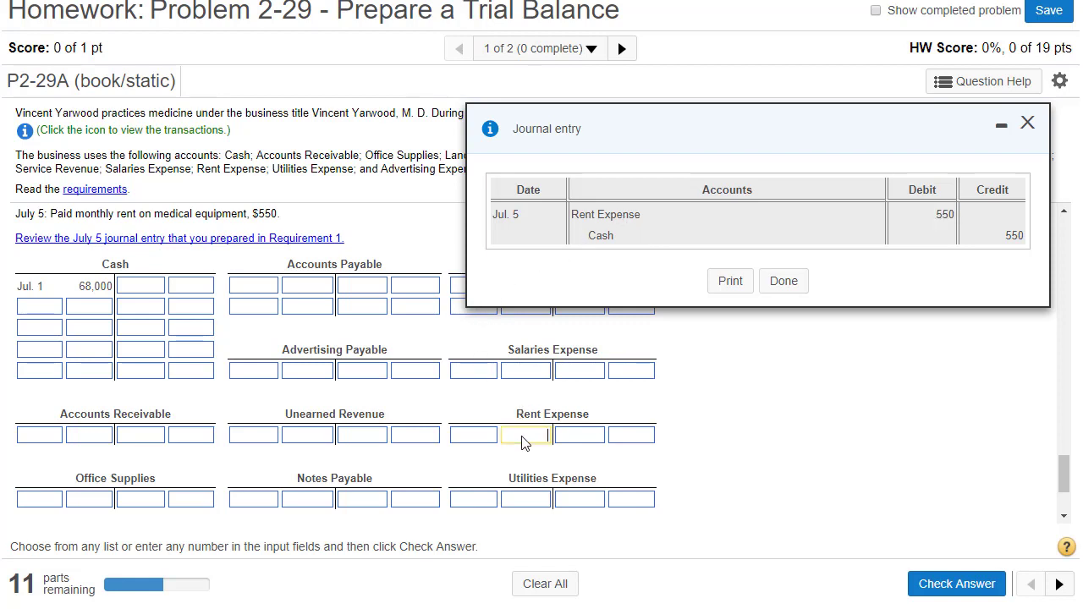
left_click(486, 436)
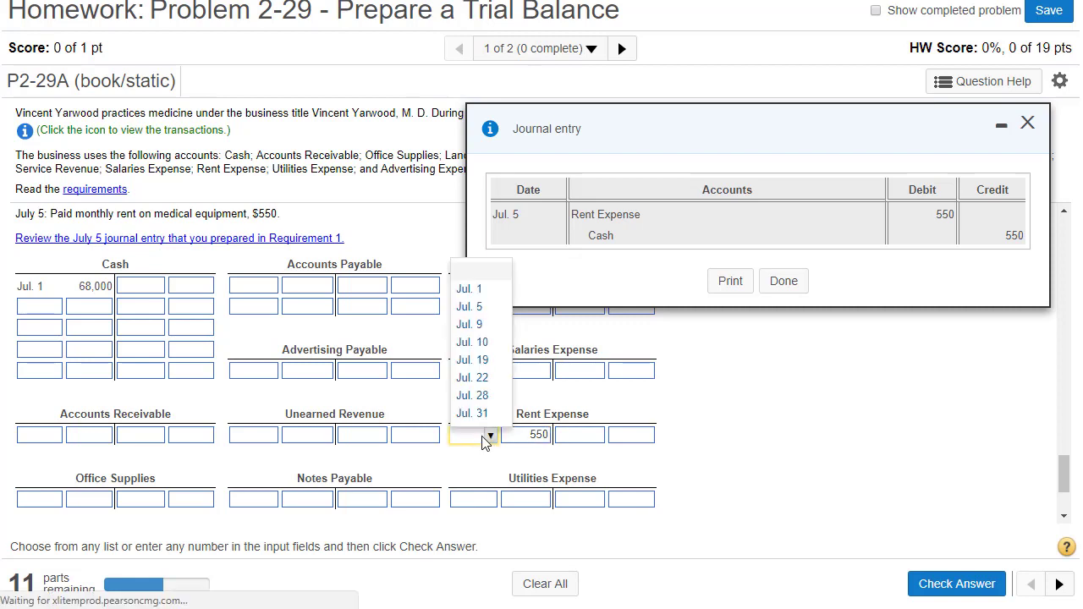
left_click(471, 308)
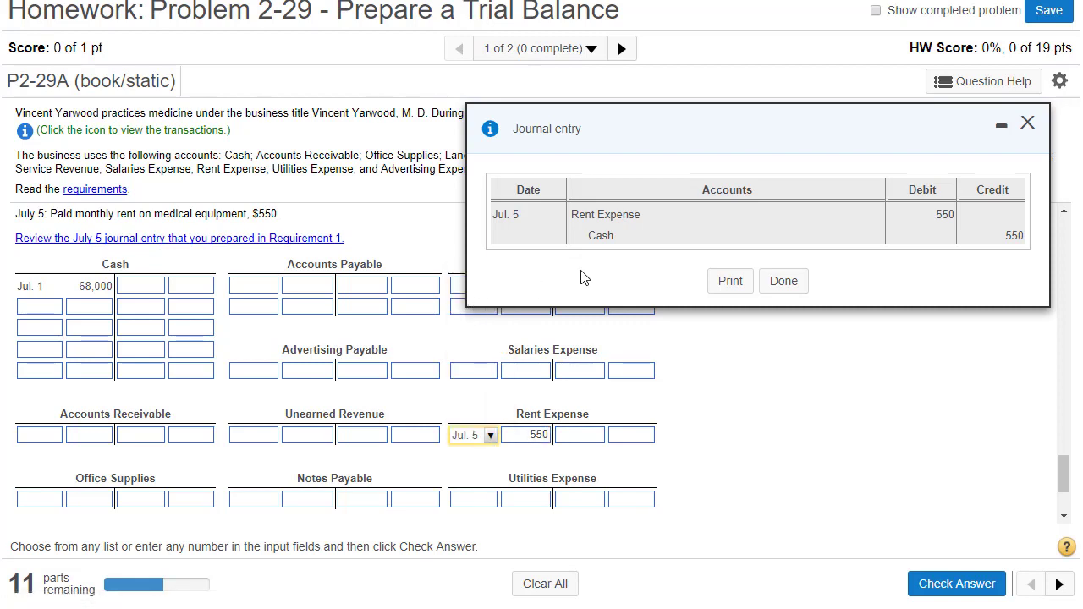
Post the July 5 credit of 550 to the credit side of the Cash T-account, dated Jul. 5.
double_click(1018, 235)
key("ctrl+c")
left_click(137, 287)
key("ctrl+v")
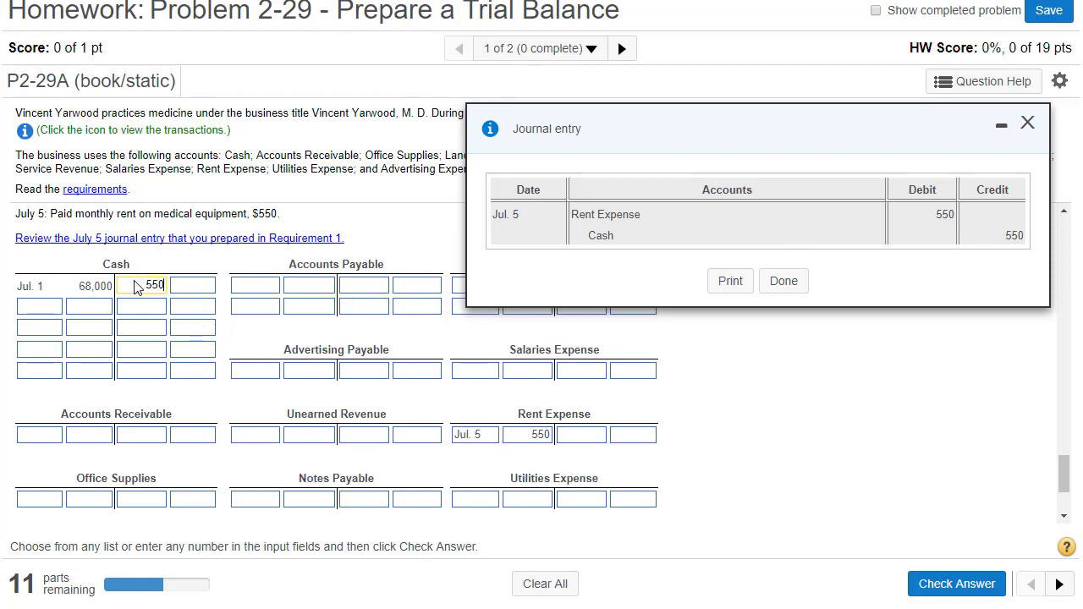
left_click(186, 289)
left_click(188, 343)
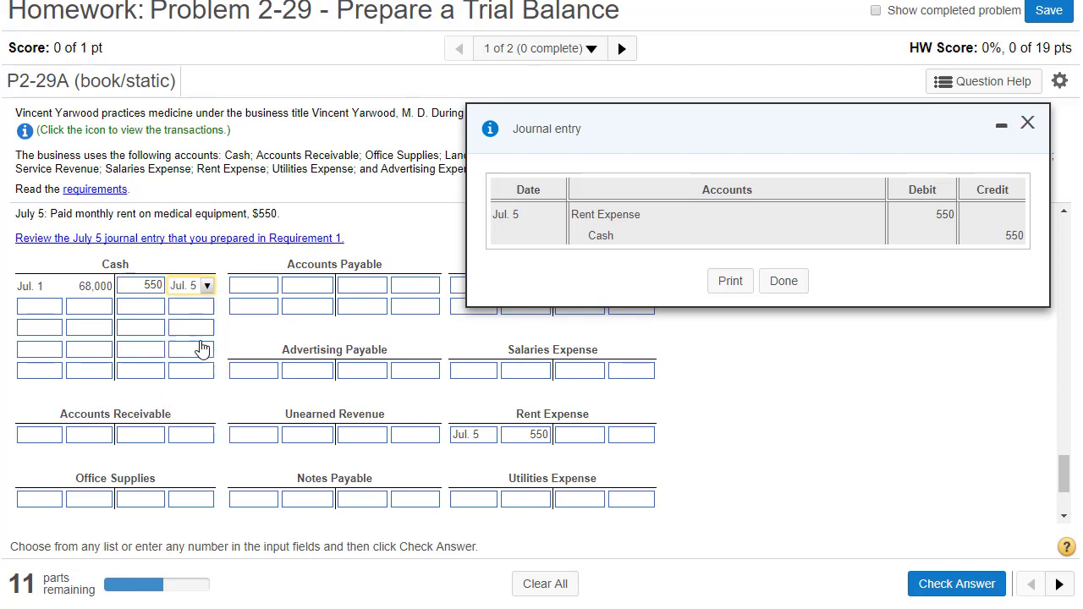
Close the July 5 journal entry, submit the posting for checking and dismiss the feedback.
left_click(784, 282)
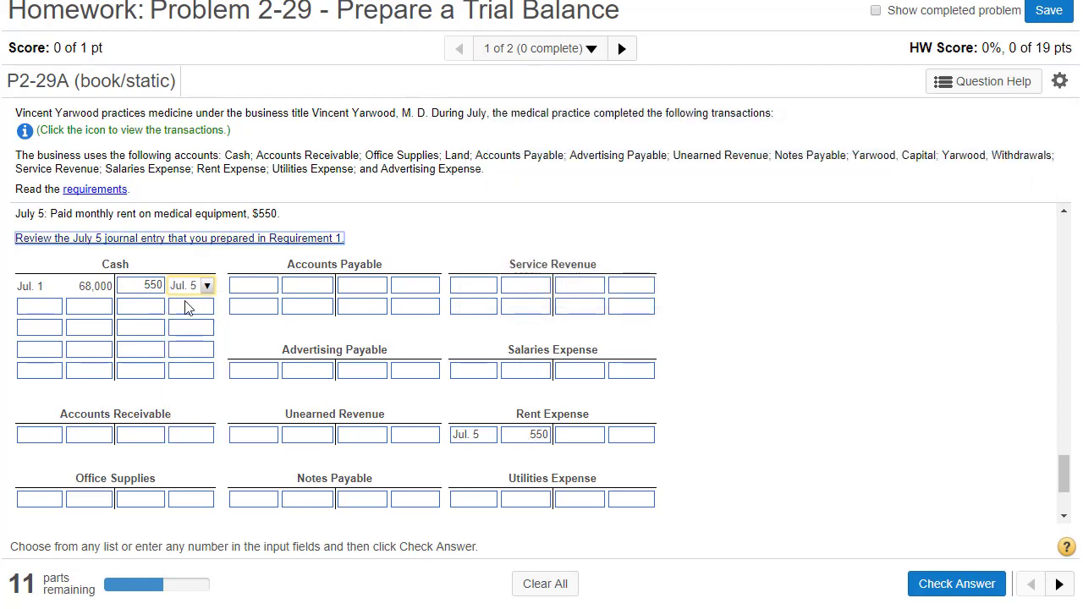
left_click(954, 585)
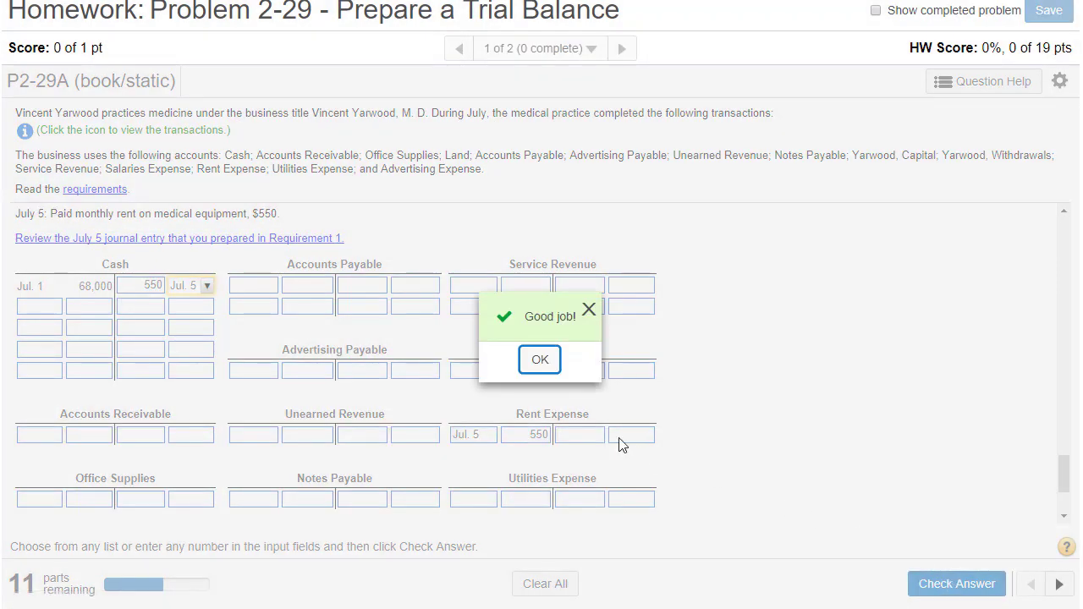
left_click(546, 360)
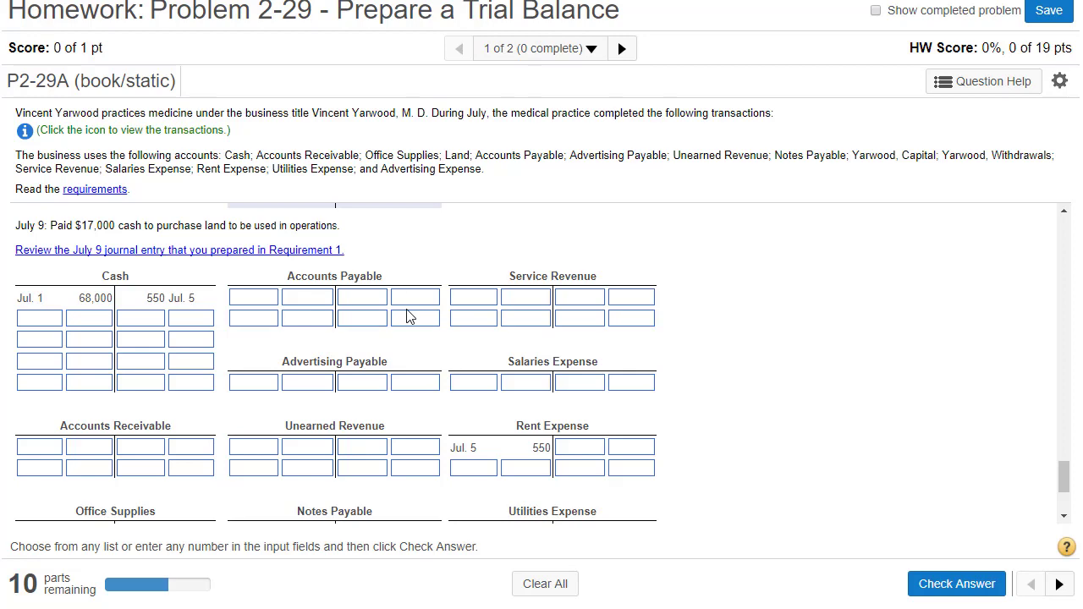
Open the July 9 journal entry for review and post its 17,000 debit to the Land T-account, dated Jul. 9.
left_click(273, 252)
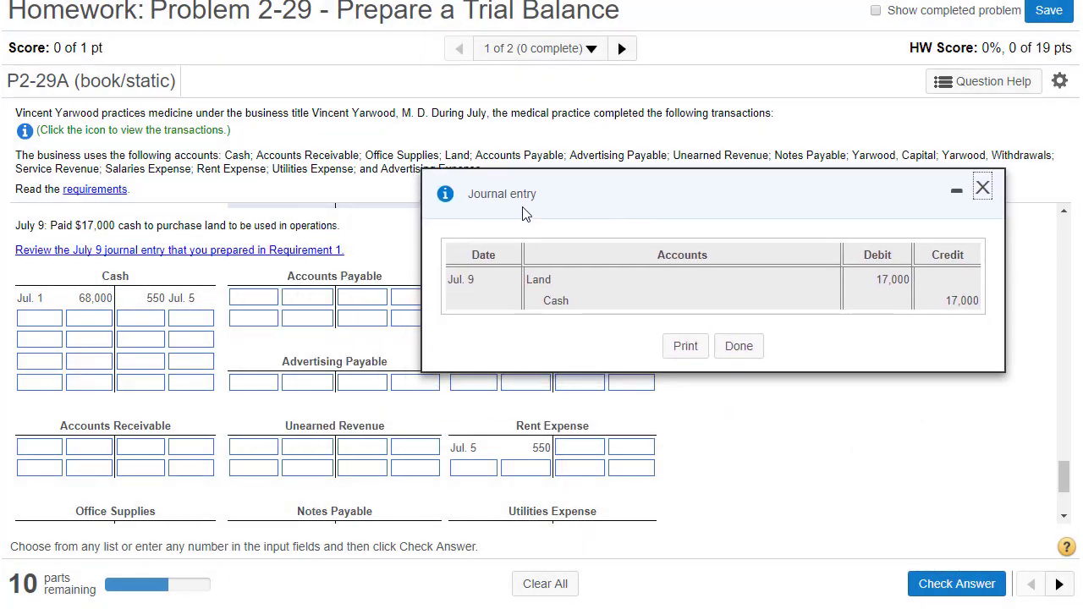
left_click_drag(478, 200, 517, 202)
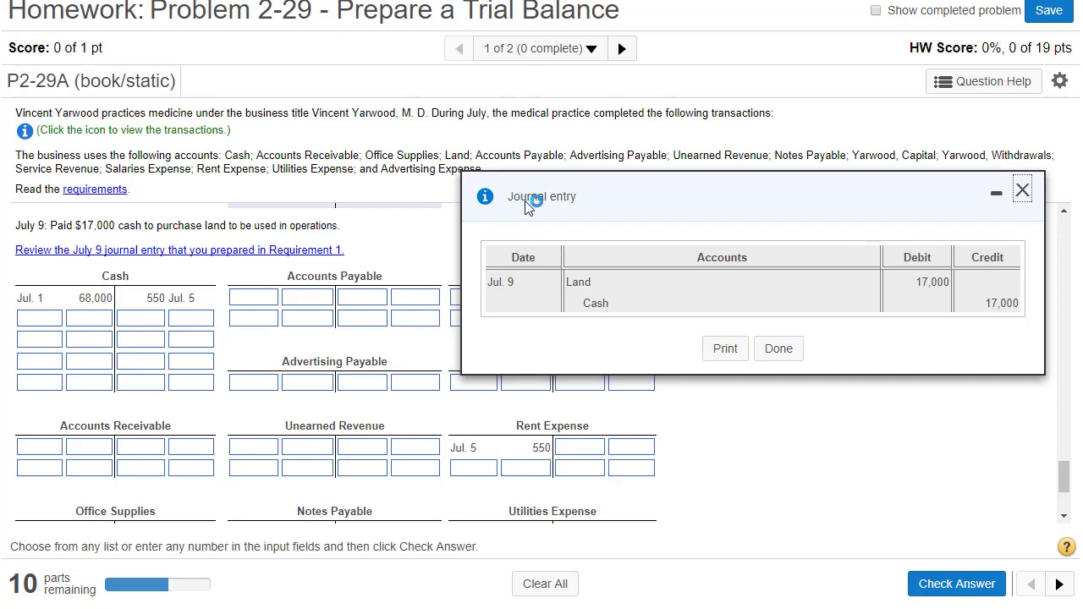
double_click(935, 286)
key("ctrl+c")
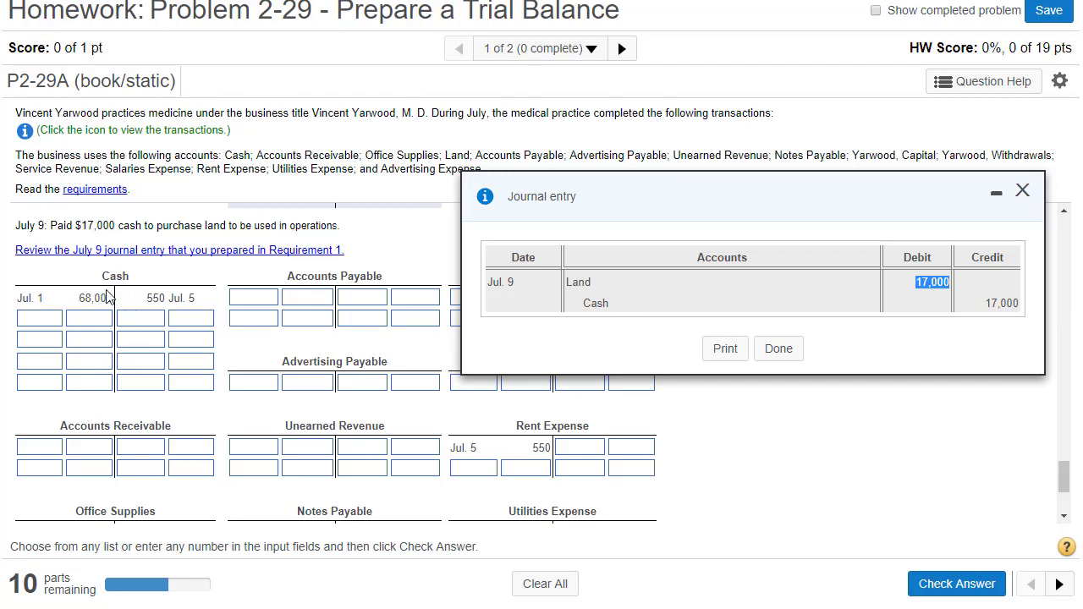
scroll(106, 394, "down", 3)
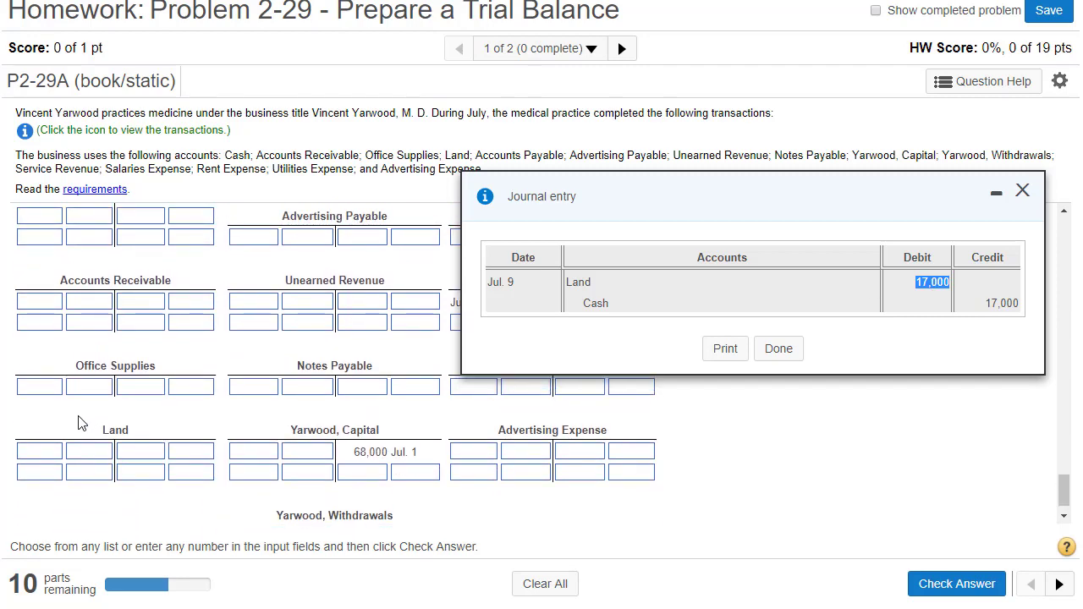
left_click(85, 451)
key("ctrl+v")
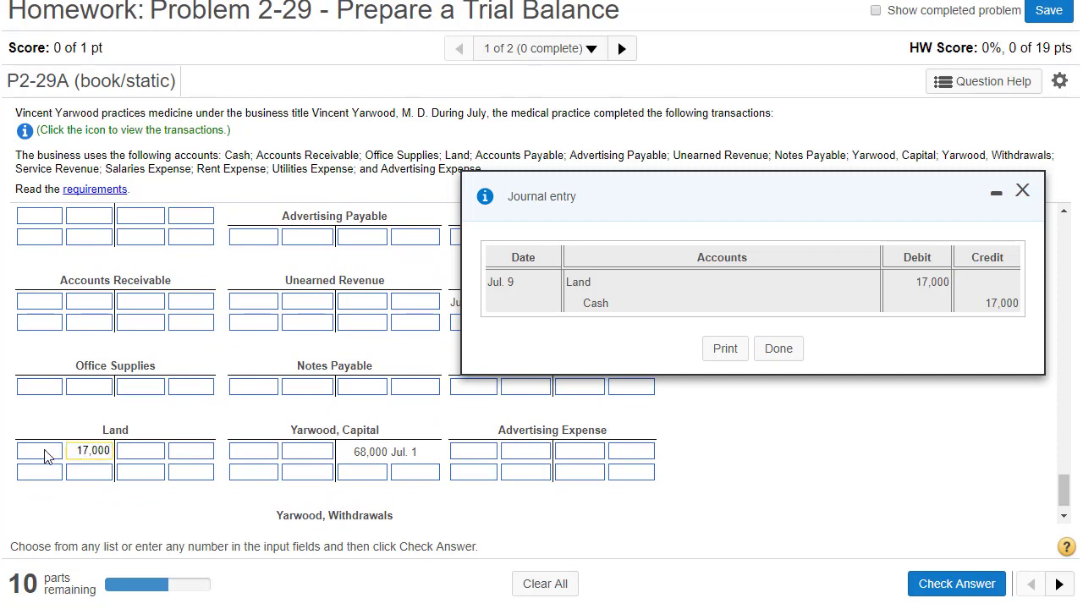
left_click(46, 452)
left_click(37, 342)
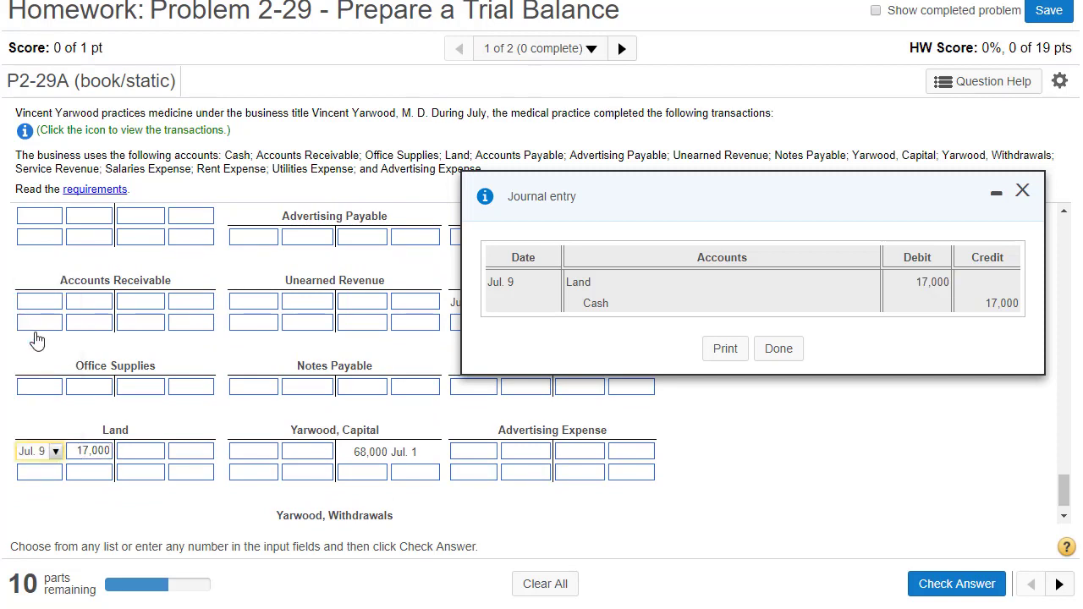
Post the July 9 credit of 17,000 to the credit side of the Cash T-account, dated Jul. 9.
double_click(1004, 303)
key("ctrl+c")
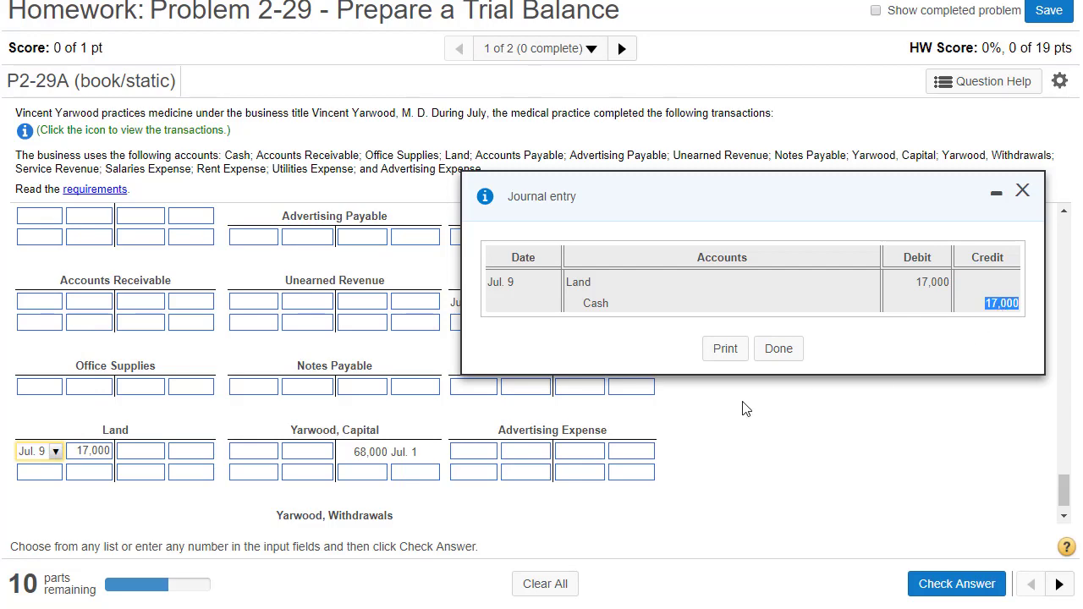
scroll(189, 289, "up", 2)
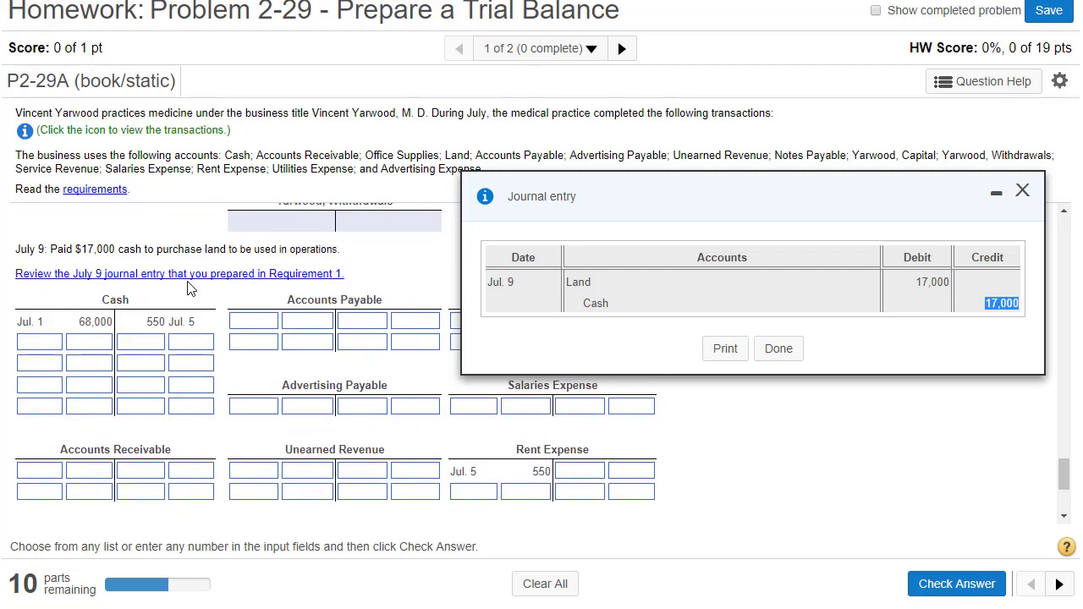
left_click(140, 343)
key("ctrl+v")
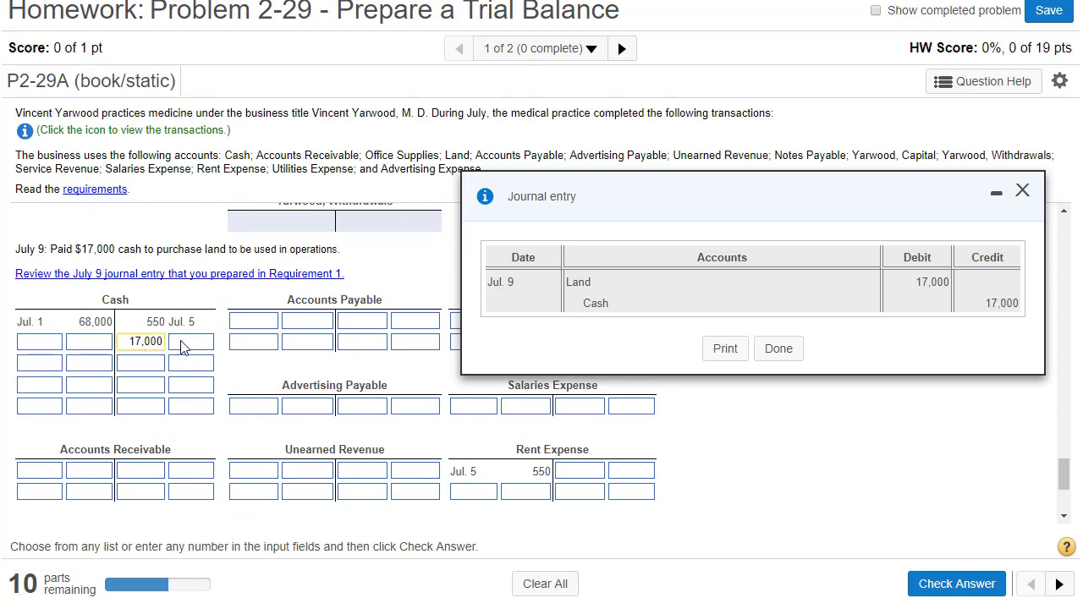
left_click(183, 345)
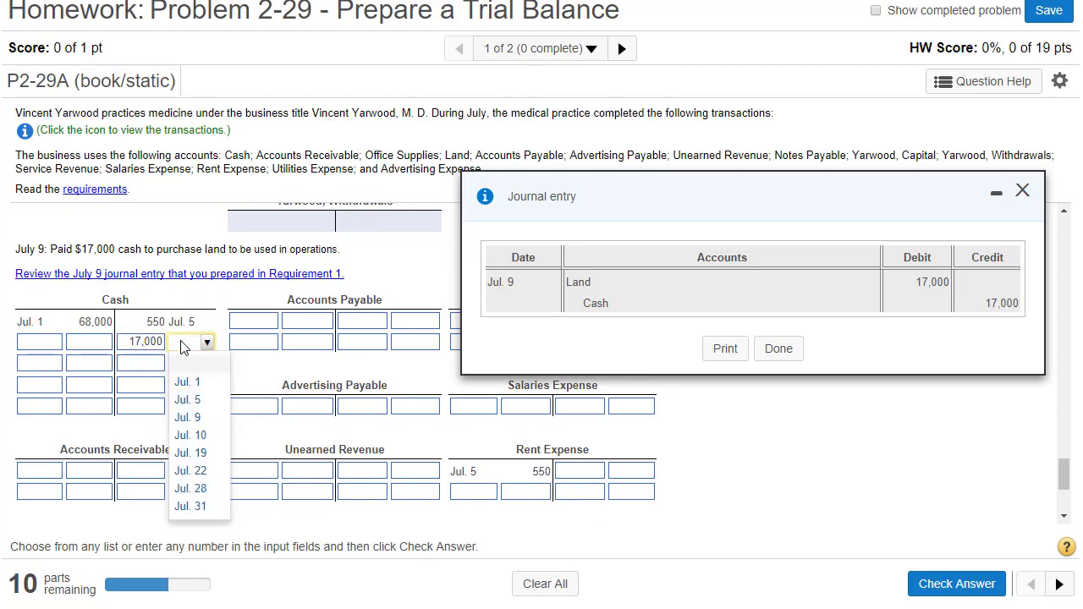
left_click(188, 417)
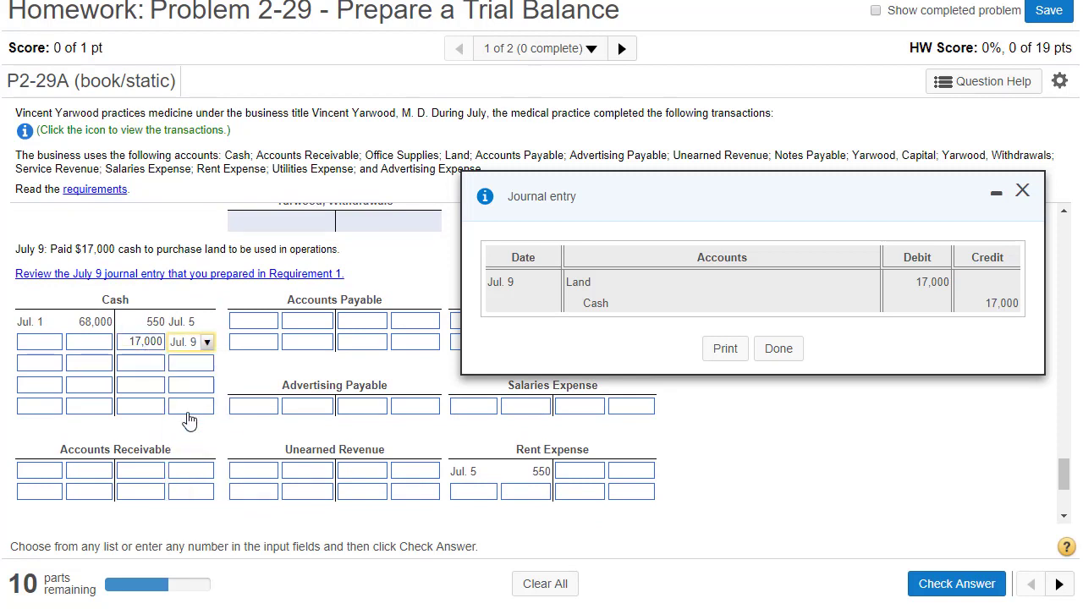
Close the July 9 journal entry, submit the posting for checking and dismiss the feedback.
left_click(779, 350)
left_click(990, 585)
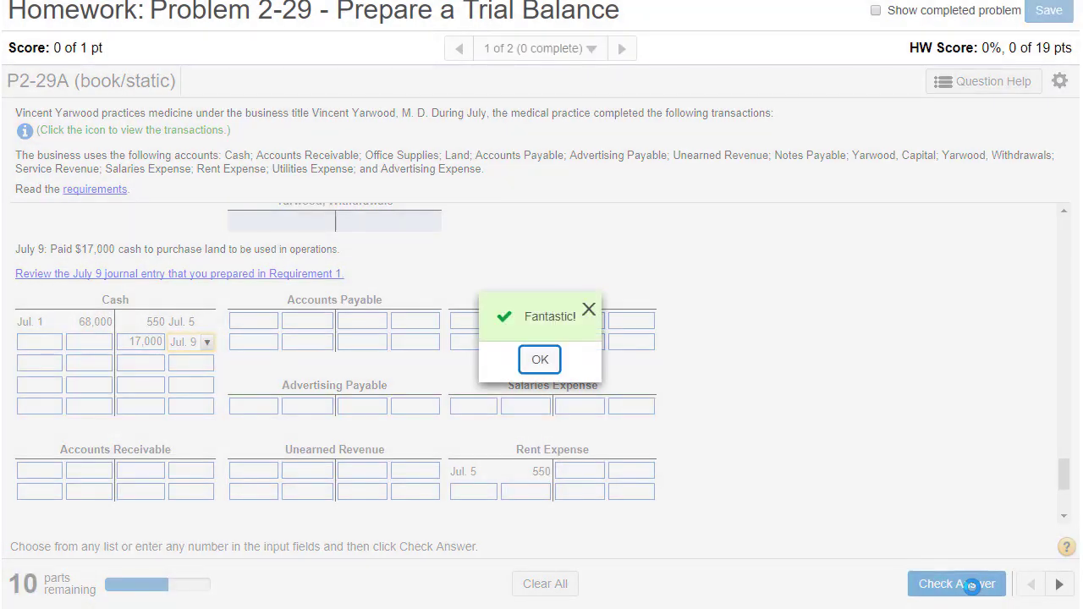
left_click(537, 360)
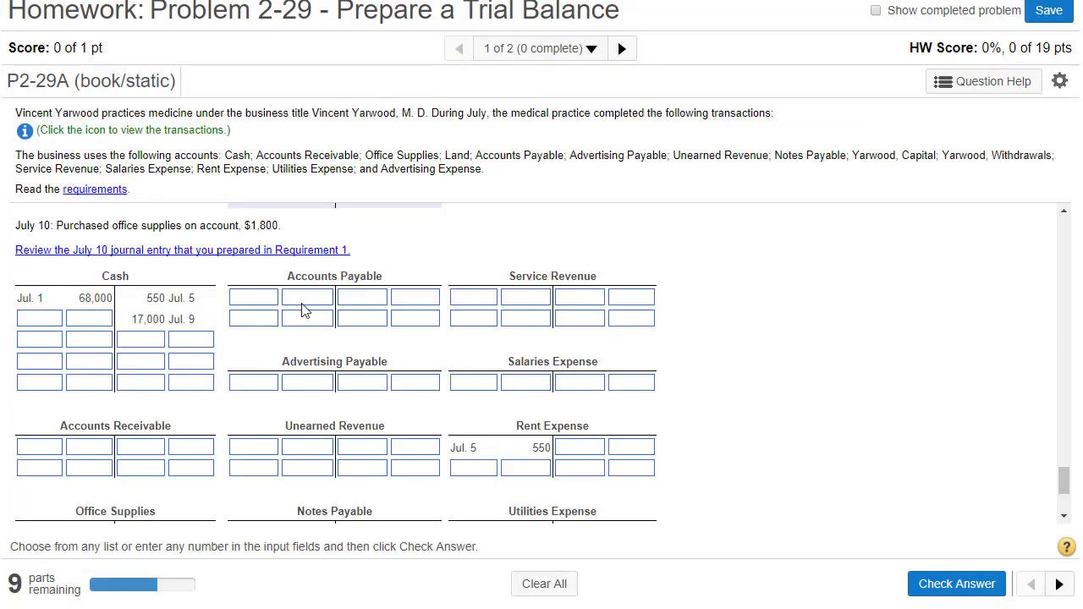
Open the July 10 journal entry for review and post its 1,800 debit to the Office Supplies T-account, dated Jul. 10.
left_click(177, 250)
left_click_drag(431, 259, 552, 176)
double_click(867, 265)
key("ctrl+c")
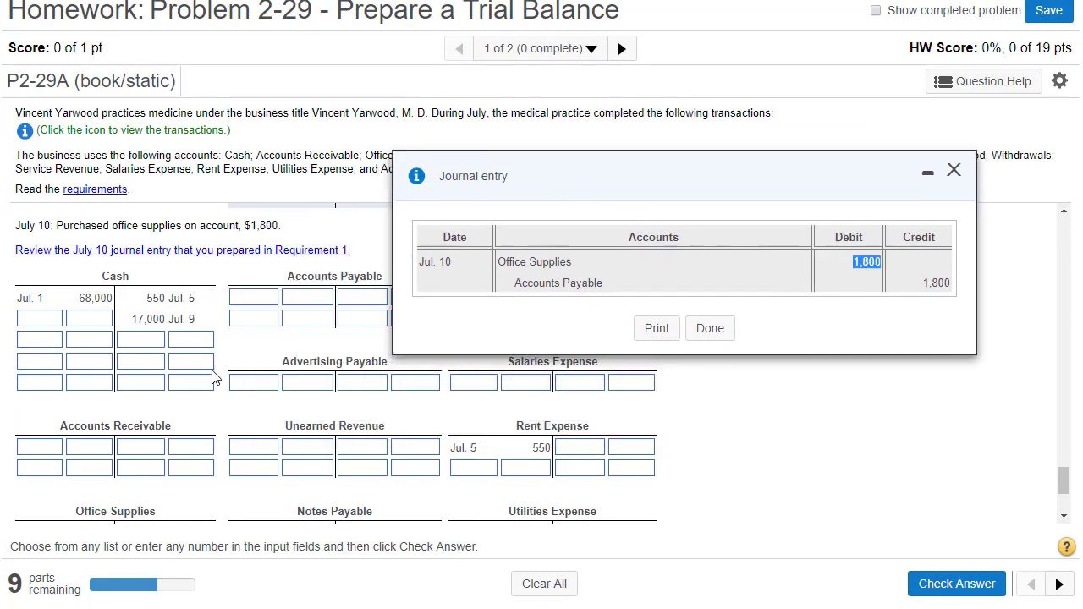
scroll(214, 379, "down", 3)
left_click(93, 391)
key("ctrl+v")
left_click(47, 395)
left_click(47, 395)
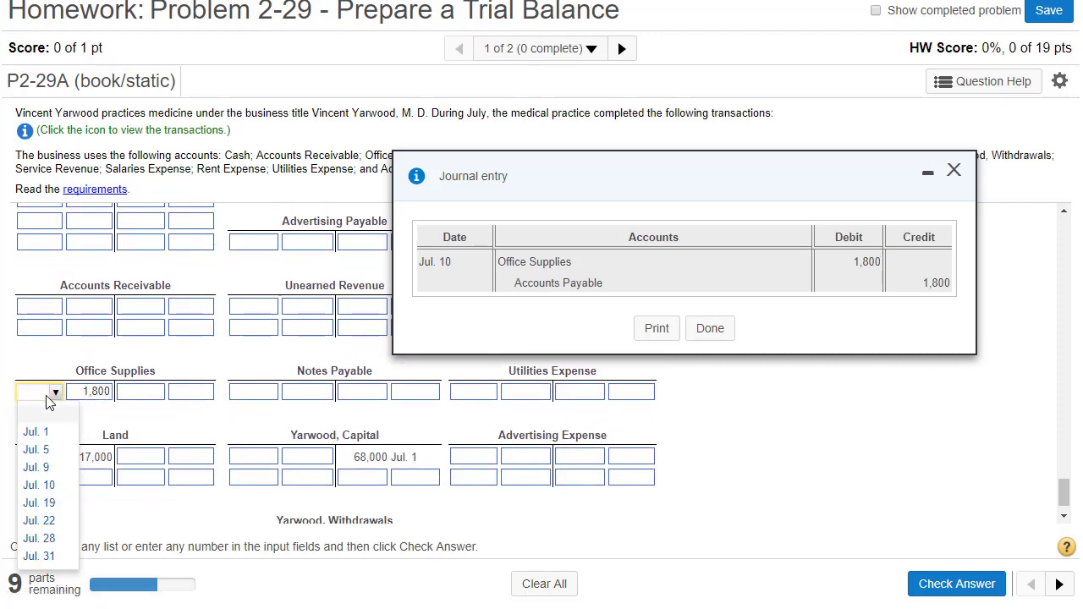
left_click(49, 484)
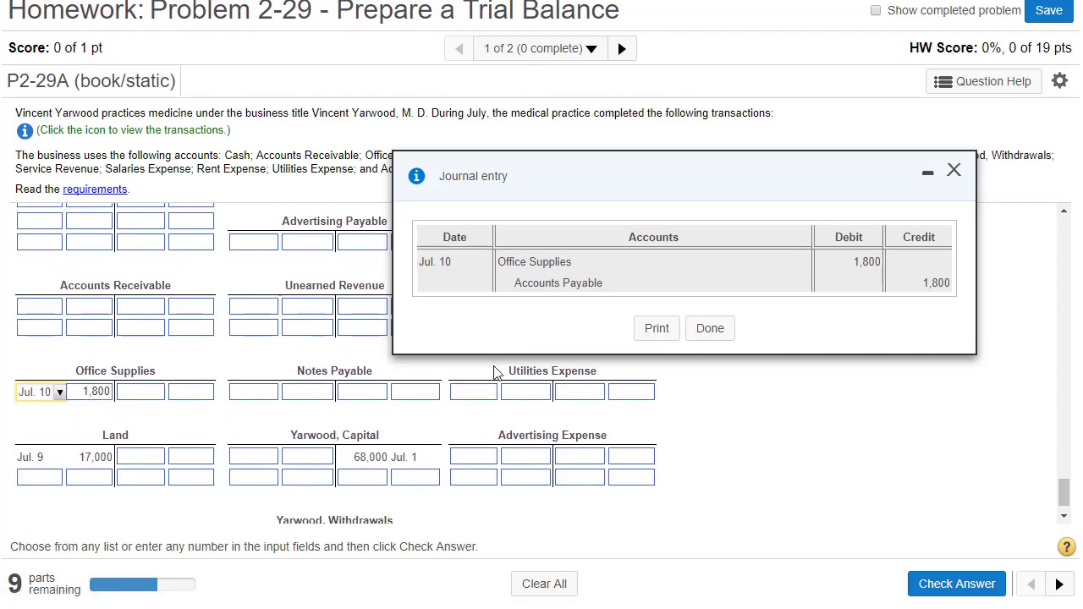
Post the July 10 credit of 1,800 to the credit side of the Accounts Payable T-account, dated Jul. 10.
double_click(938, 283)
key("ctrl+c")
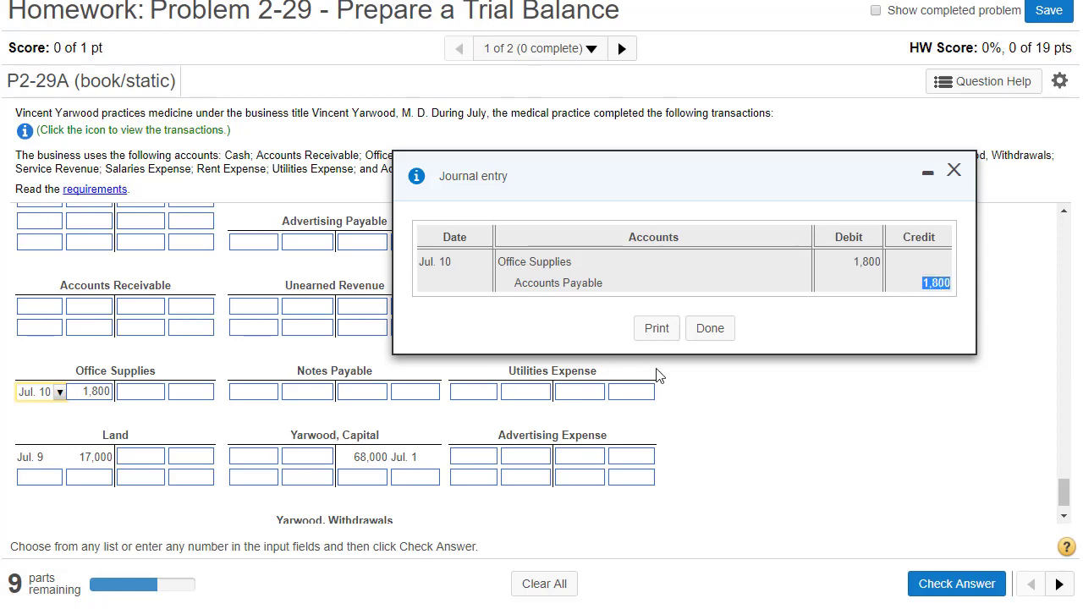
left_click_drag(1066, 501, 1066, 487)
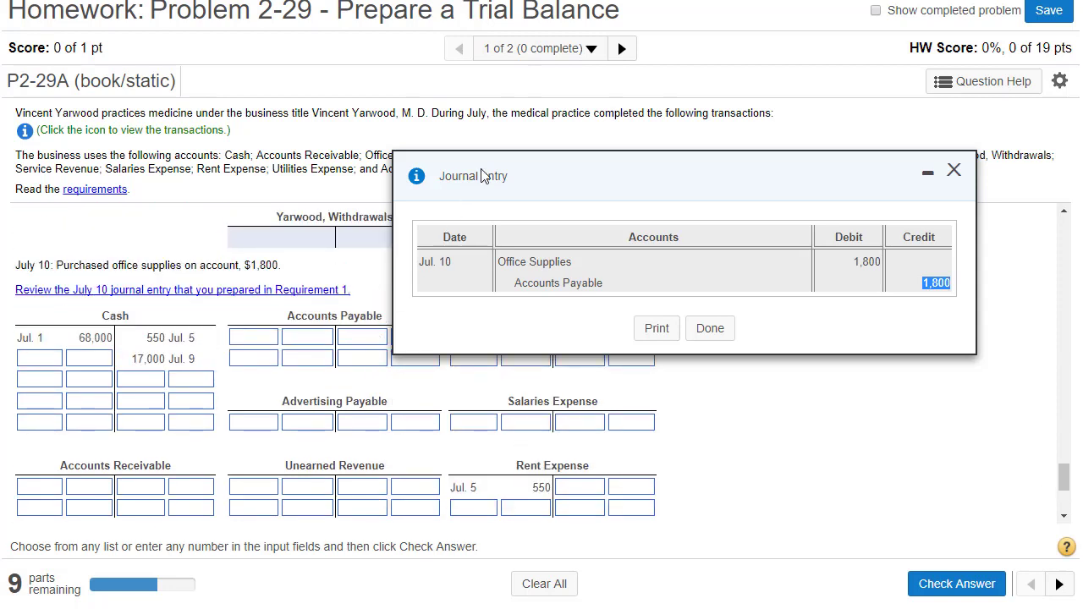
left_click_drag(530, 169, 622, 164)
left_click(369, 337)
key("ctrl+v")
left_click(415, 337)
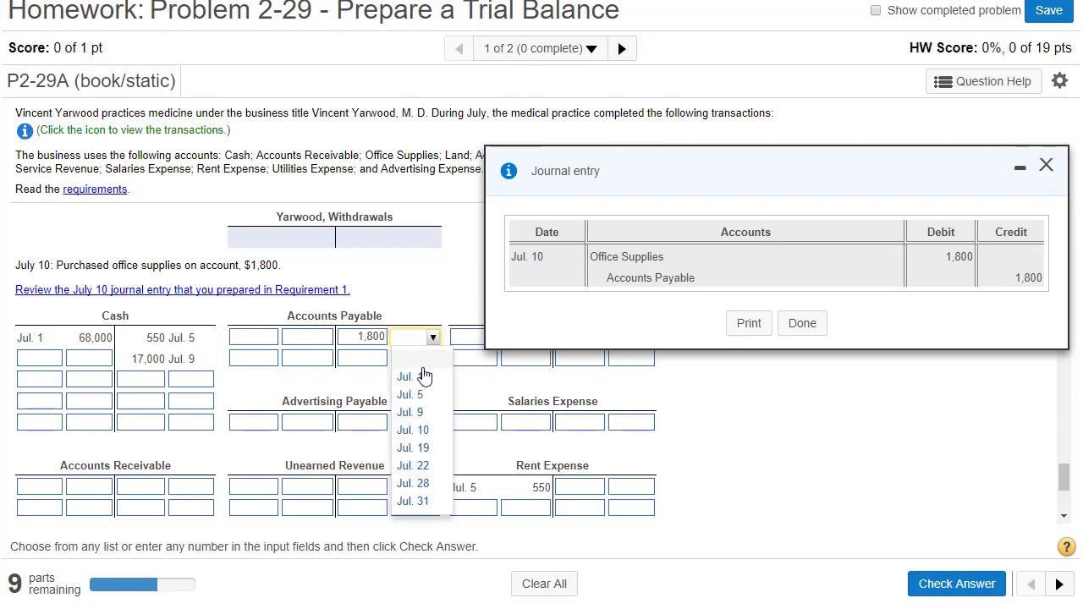
left_click(414, 430)
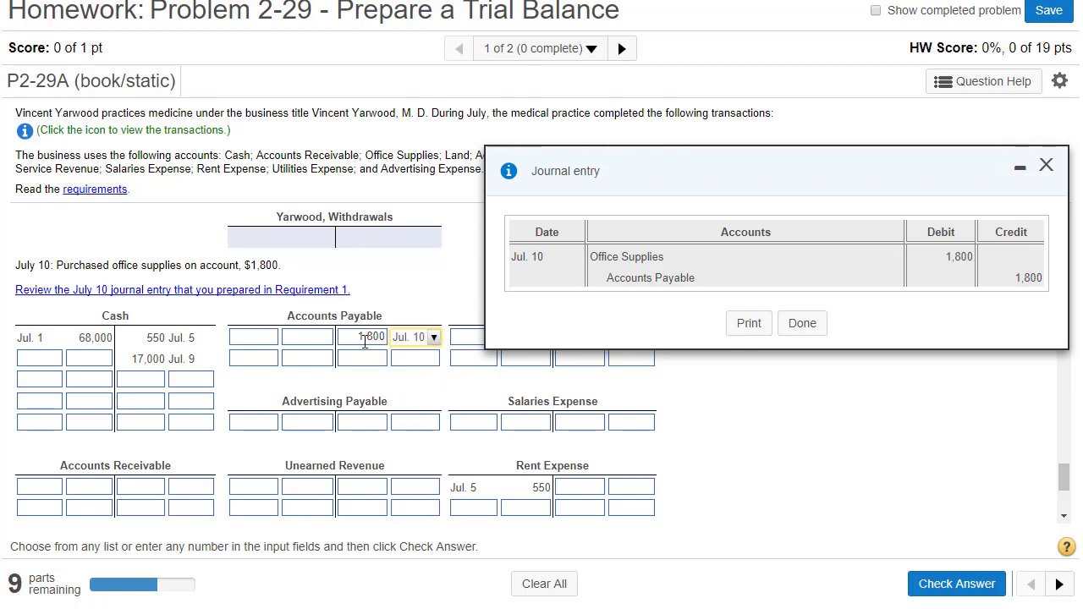
Submit the July 10 posting for checking, dismiss the feedback and close the July 10 journal entry.
scroll(365, 341, "down", 5)
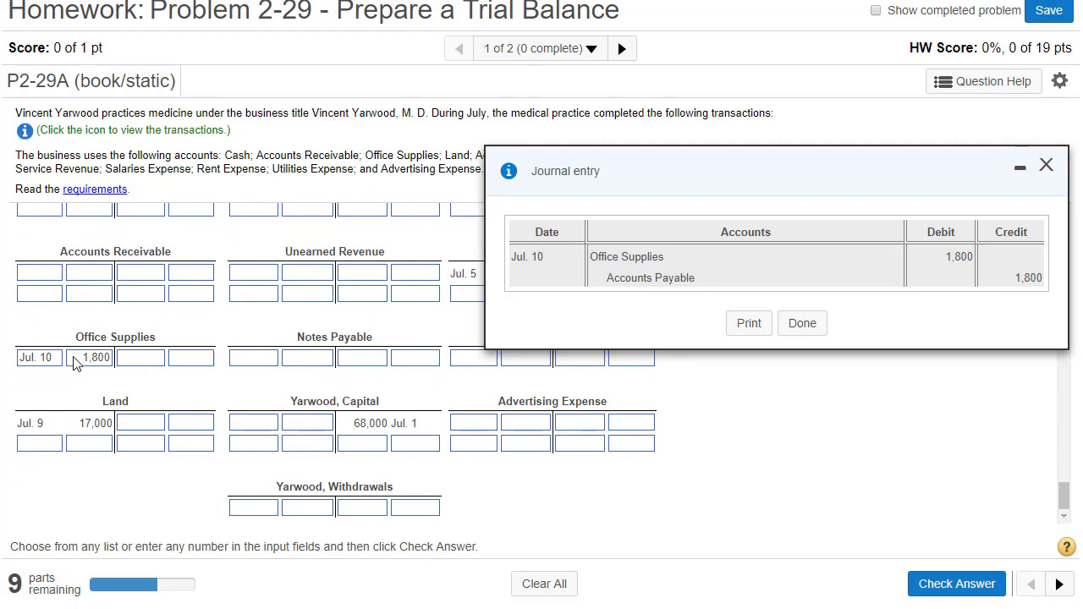
left_click(950, 592)
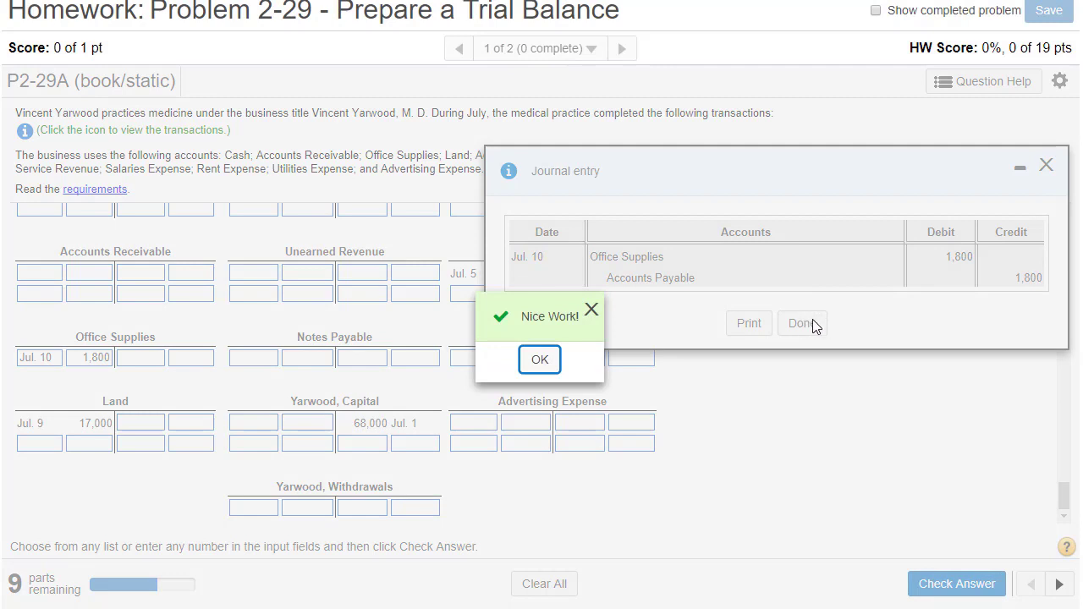
left_click(547, 370)
left_click(802, 326)
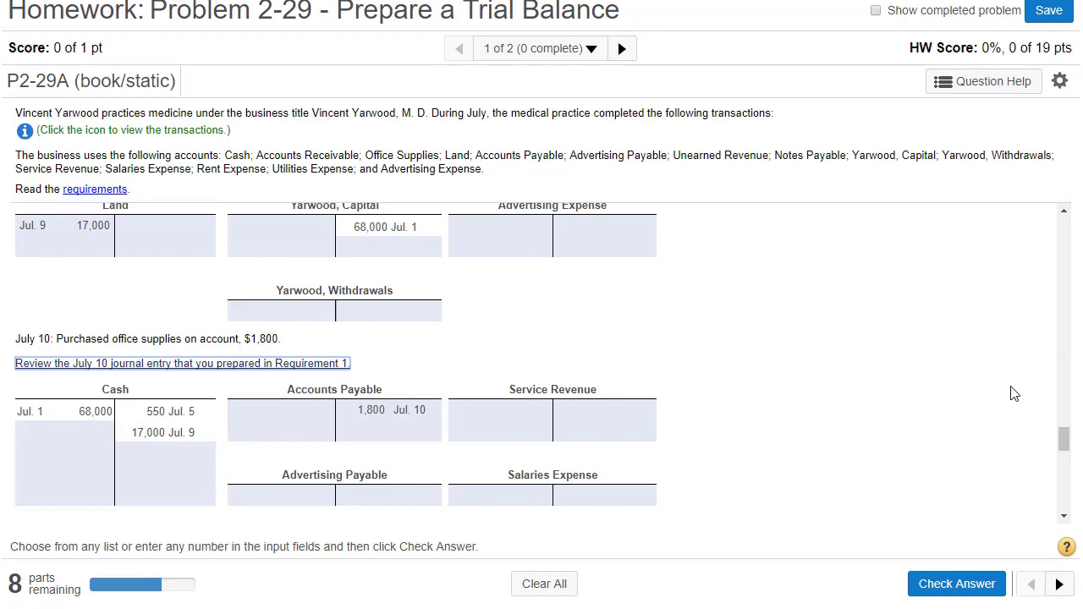
Open the July 19 journal entry for review and post its 24,000 debit to the Cash T-account, dated Jul. 19.
left_click_drag(1065, 437, 1066, 484)
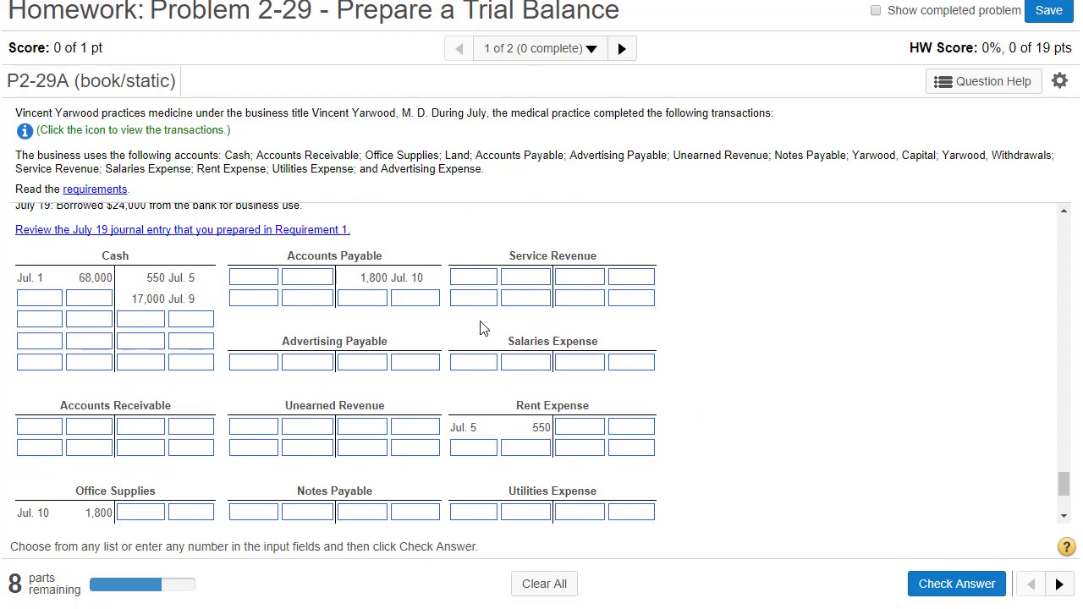
left_click(275, 230)
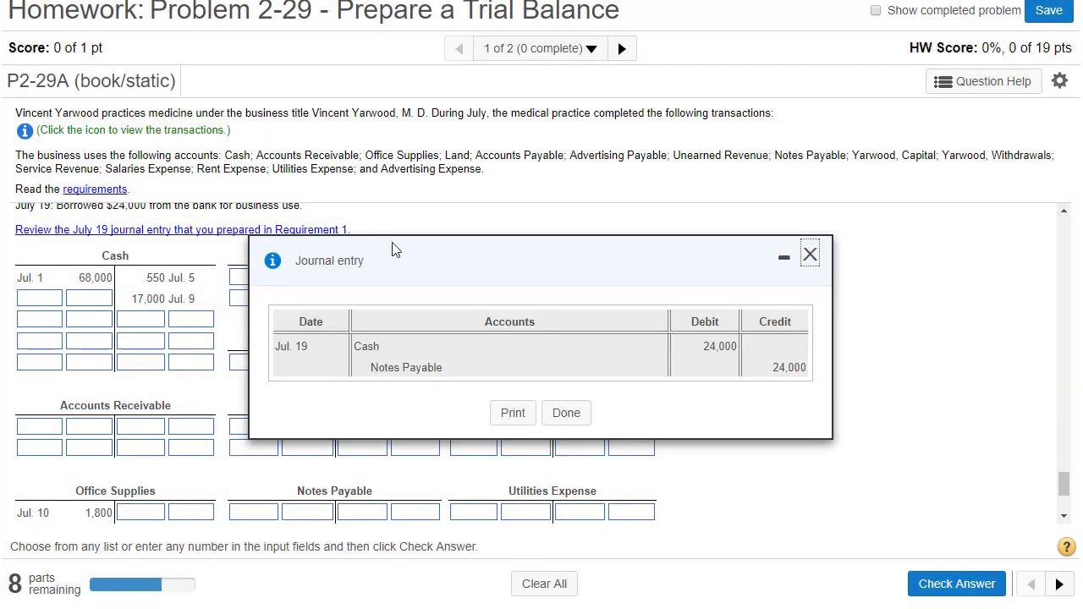
left_click_drag(454, 250, 626, 184)
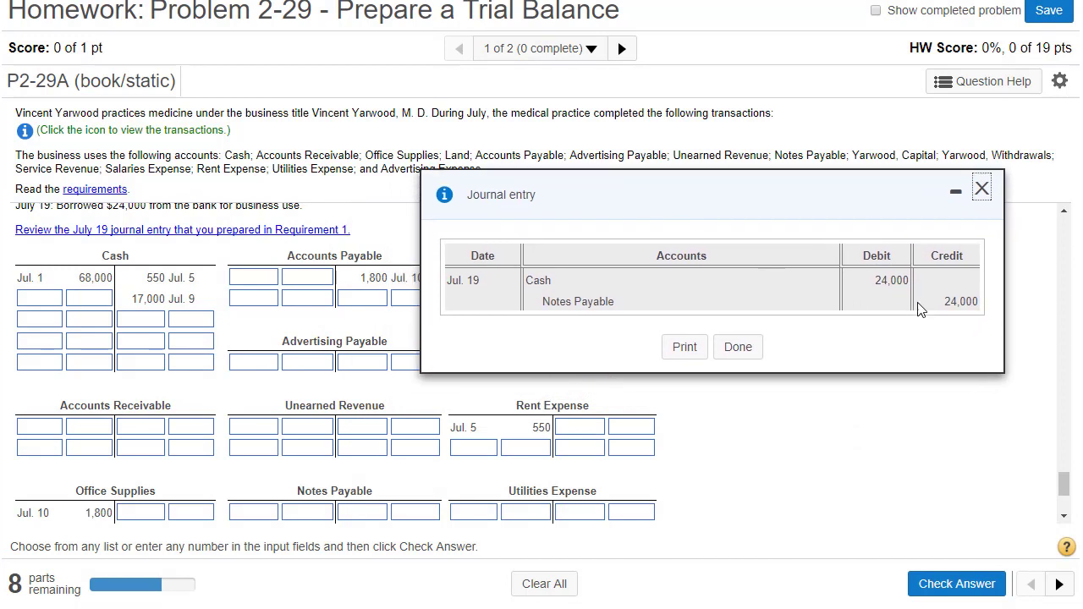
double_click(896, 281)
key("ctrl+c")
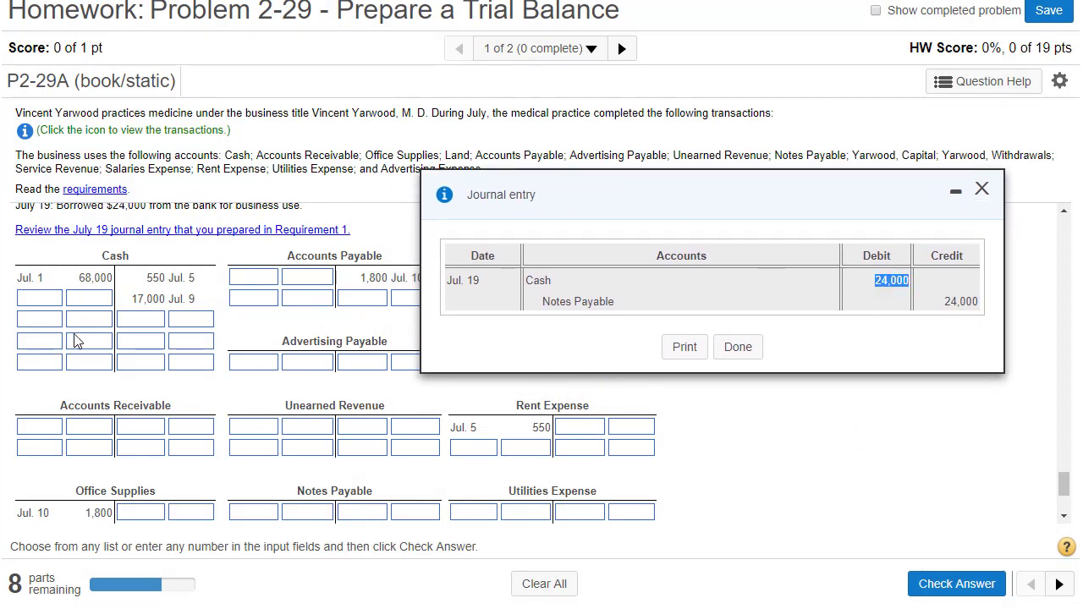
left_click(95, 302)
key("ctrl+v")
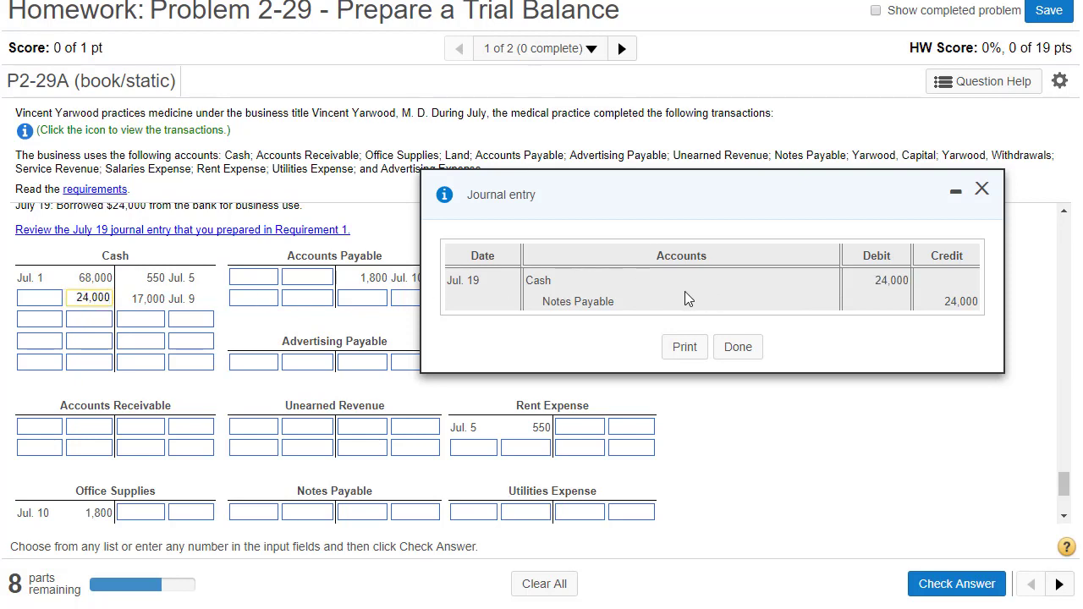
left_click(38, 303)
left_click(52, 410)
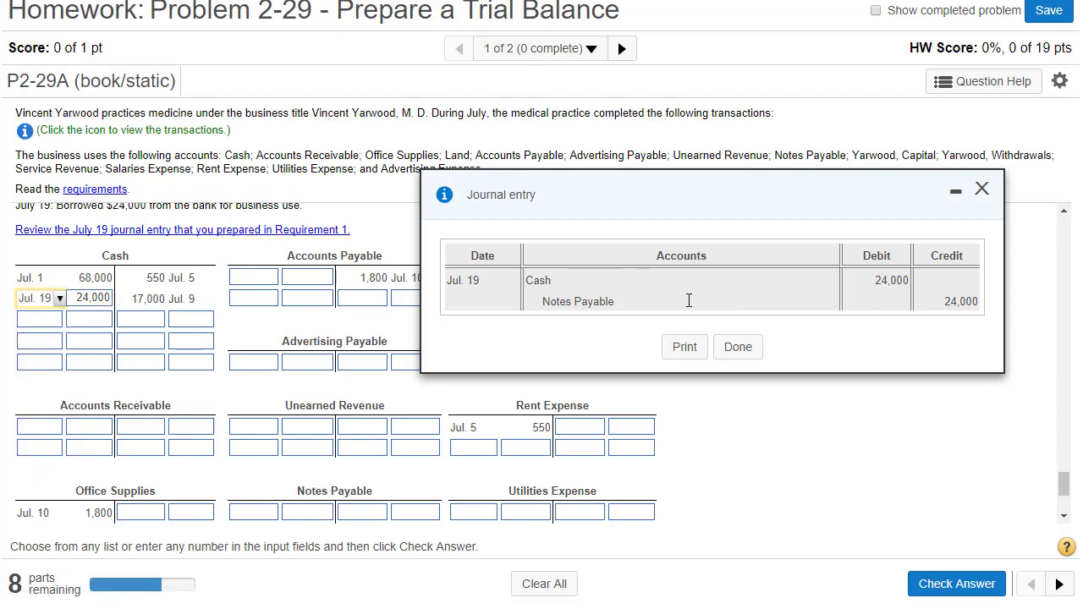
Post the July 19 credit of 24,000 to the credit side of the Notes Payable T-account, dated Jul. 19.
double_click(978, 301)
key("ctrl+c")
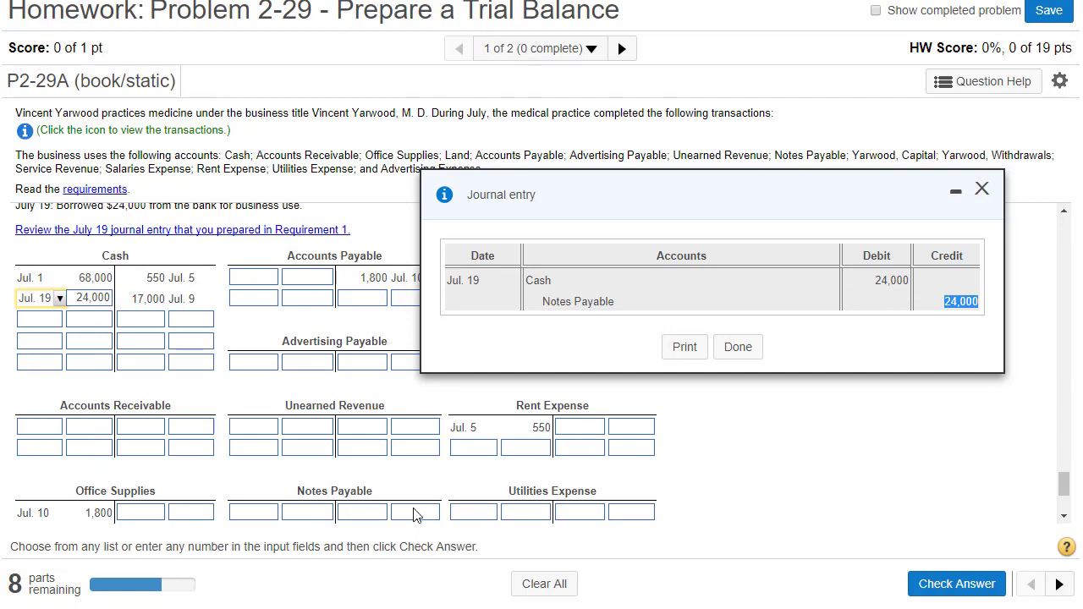
left_click(357, 515)
key("ctrl+v")
left_click(418, 518)
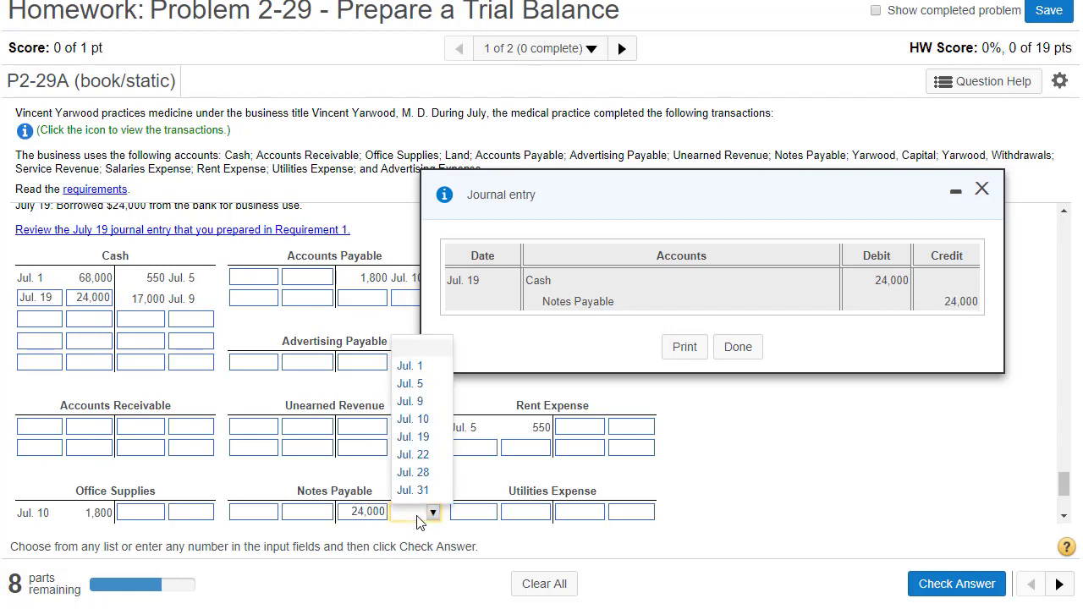
left_click(420, 438)
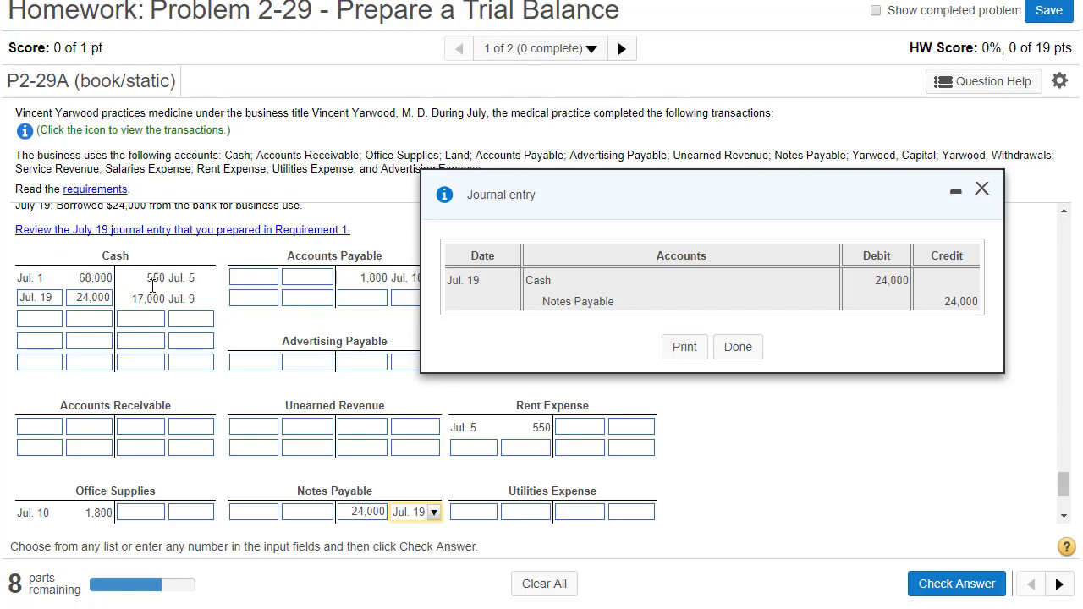
left_click(92, 277)
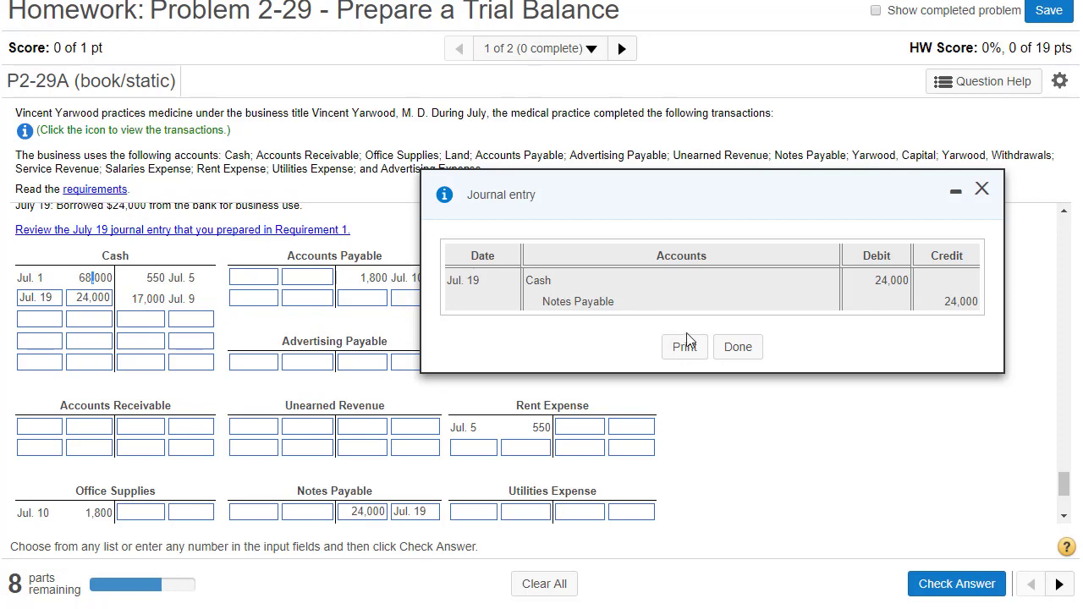
Close the July 19 journal entry, submit the posting for checking and dismiss the feedback.
left_click(734, 346)
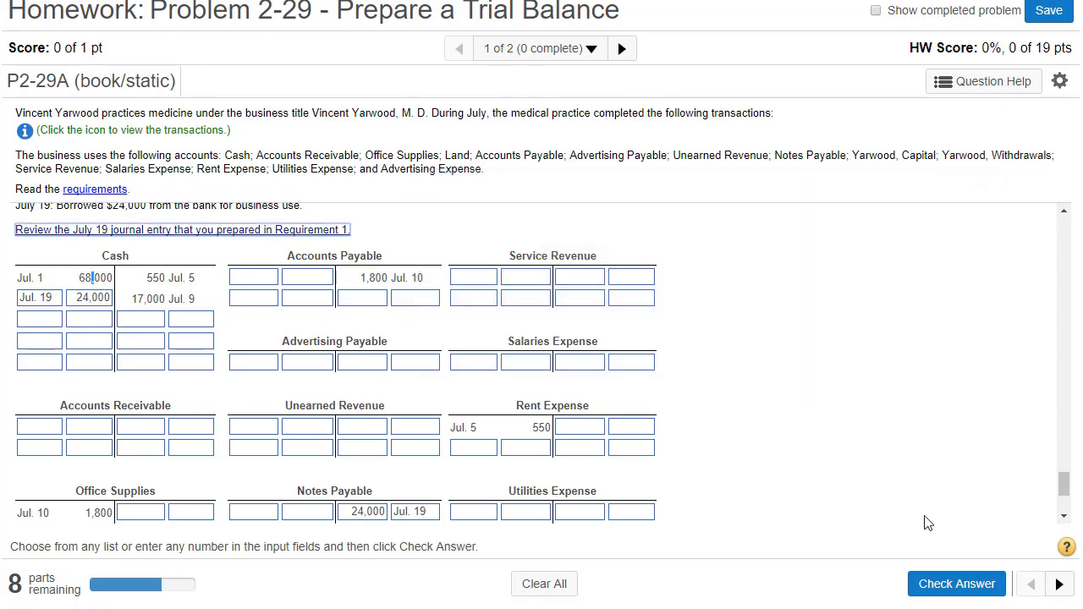
left_click(954, 584)
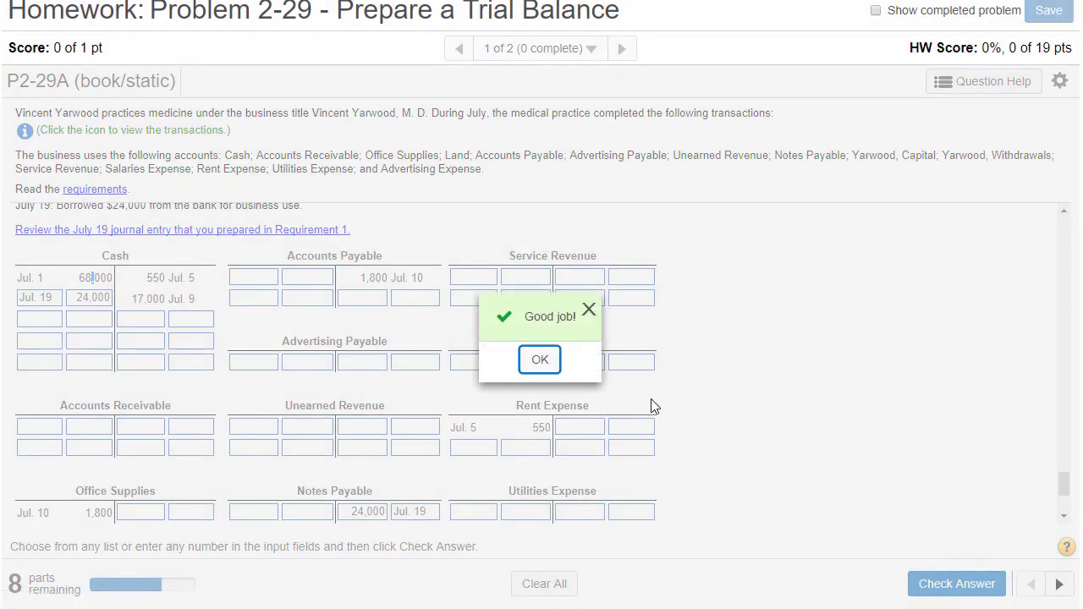
left_click(540, 362)
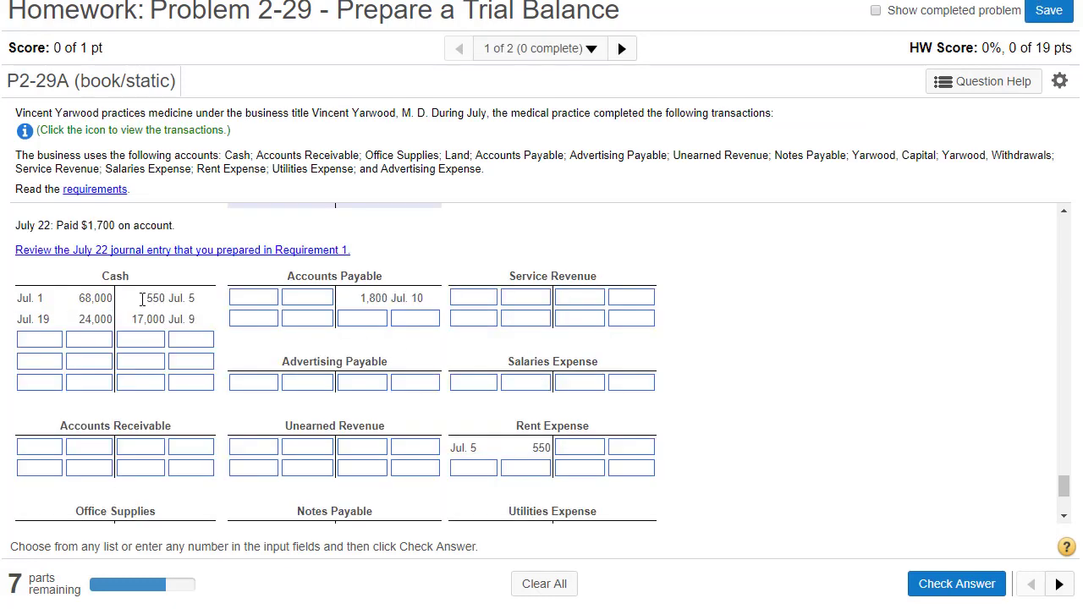
Open the July 22 journal entry for review and post its 1,700 debit to the Accounts Payable T-account, dated Jul. 22.
left_click(78, 252)
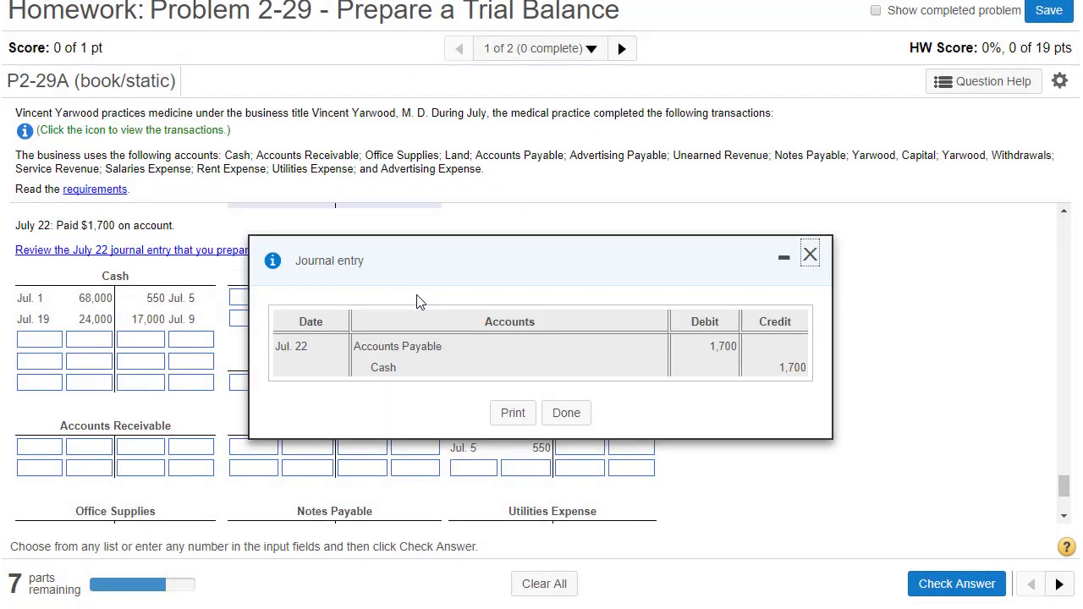
left_click_drag(451, 283, 699, 111)
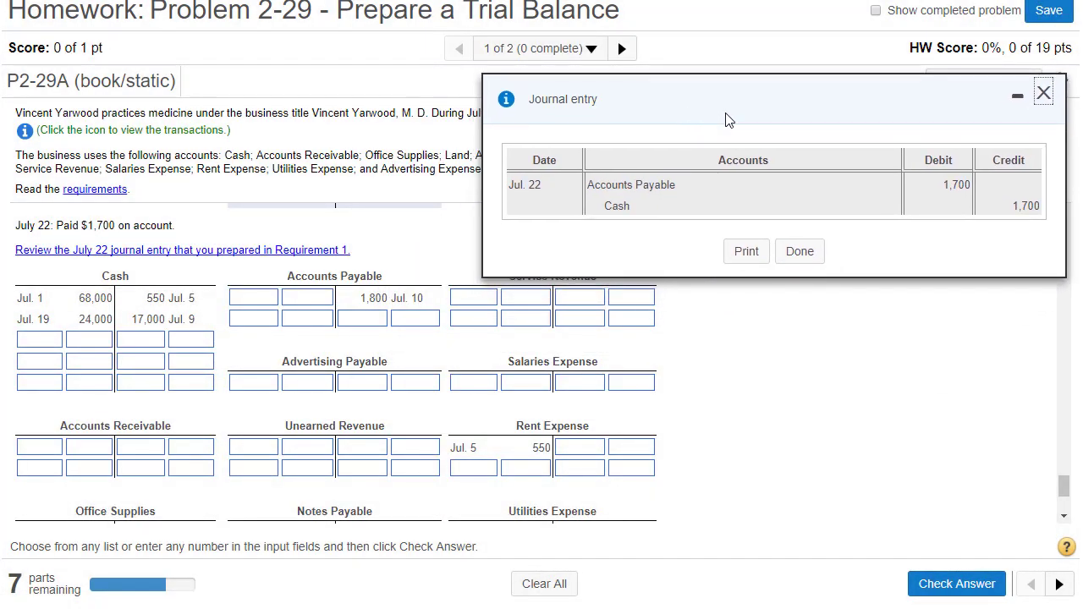
double_click(958, 184)
left_click(296, 300)
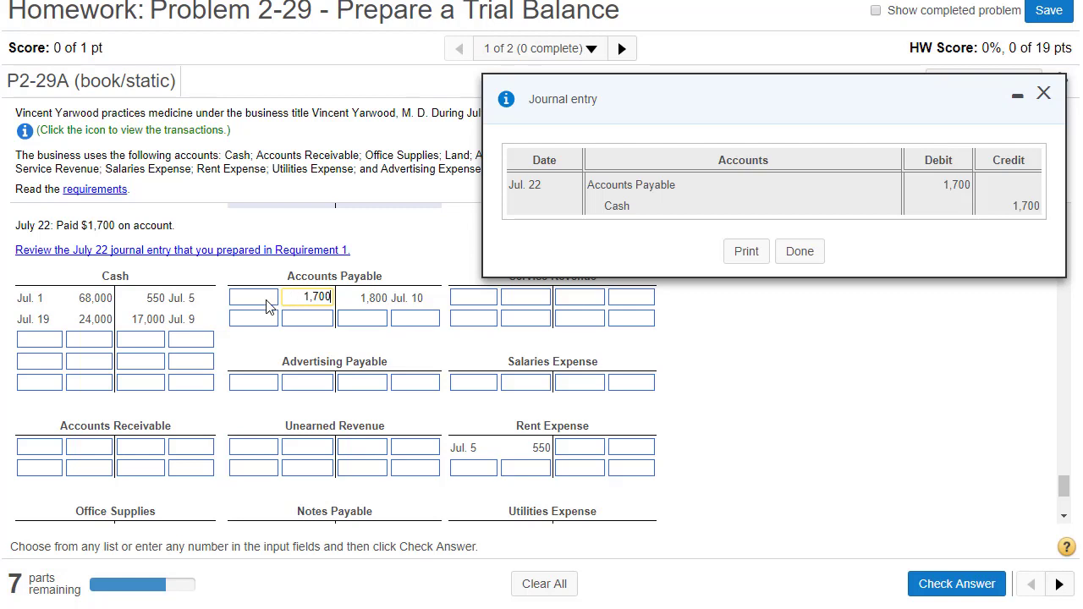
left_click(254, 303)
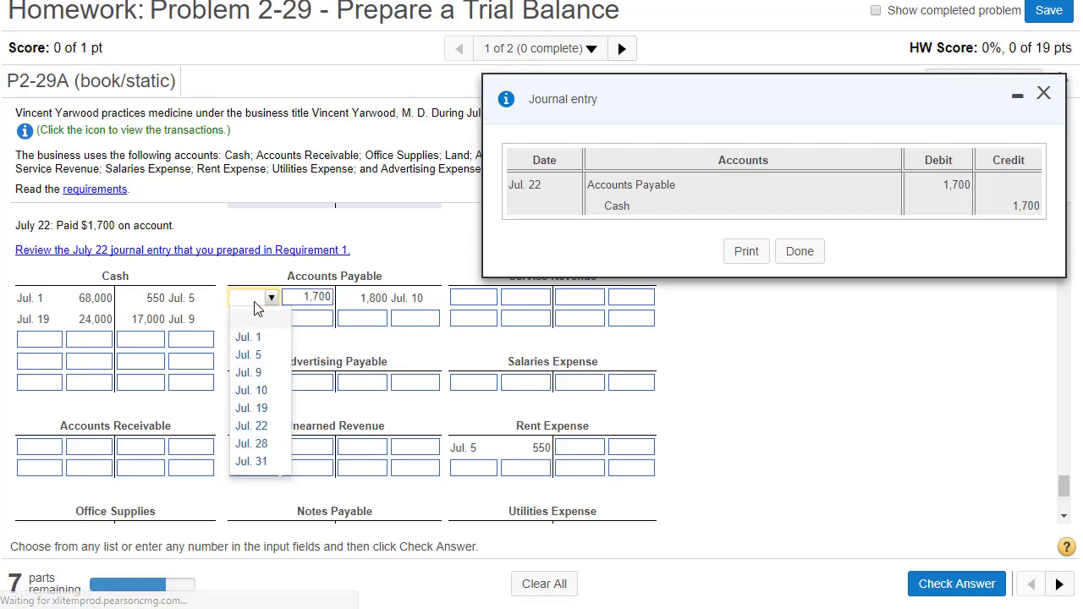
left_click(263, 426)
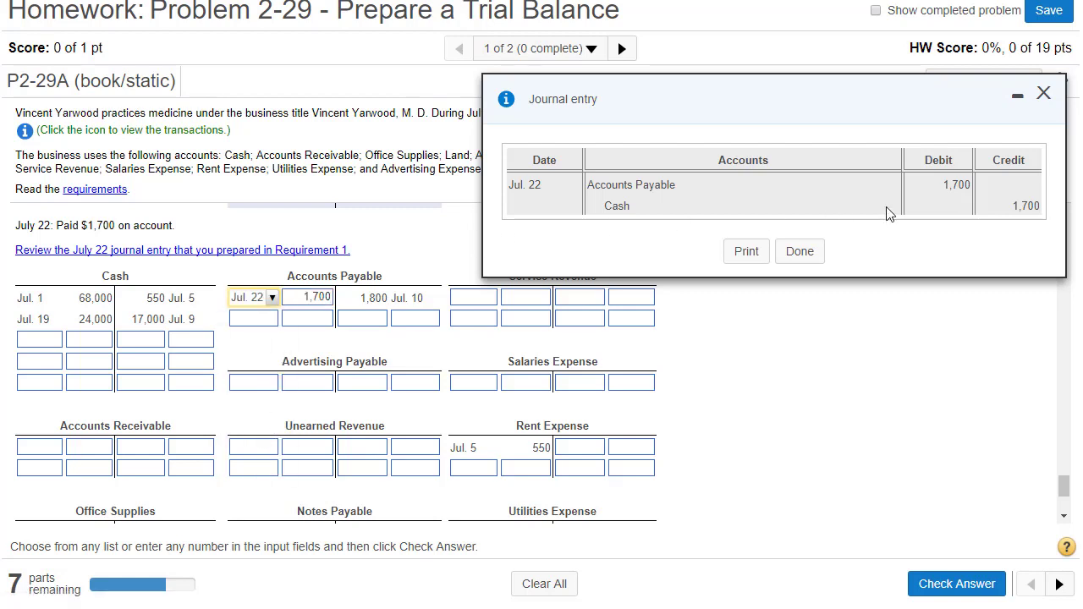
Post the July 22 credit of 1,700 to the credit side of the Cash T-account, dated Jul. 22.
double_click(1030, 208)
left_click(149, 341)
left_click(185, 339)
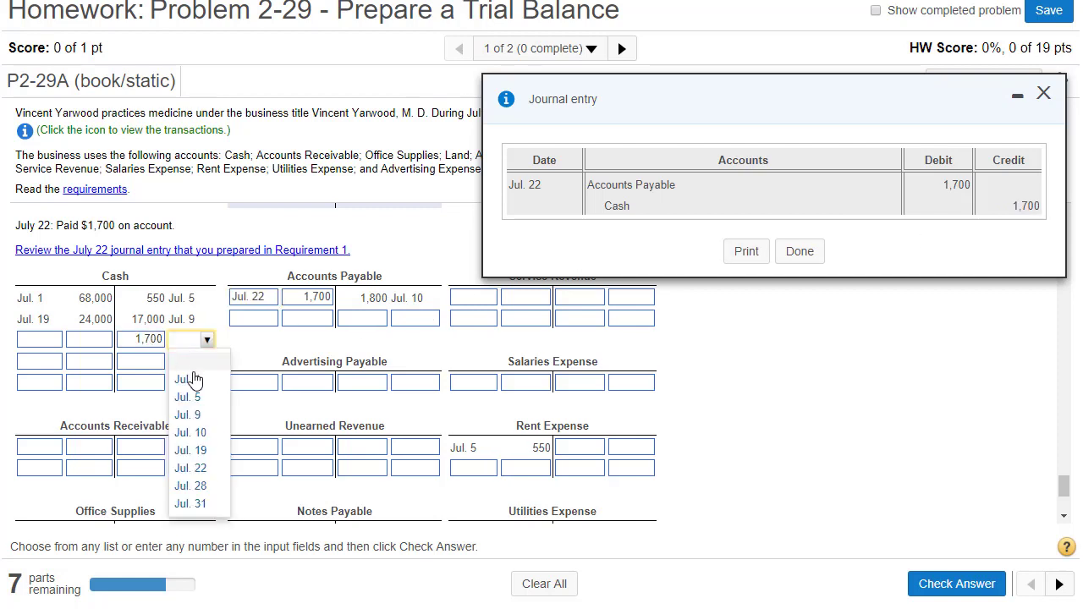
left_click(200, 469)
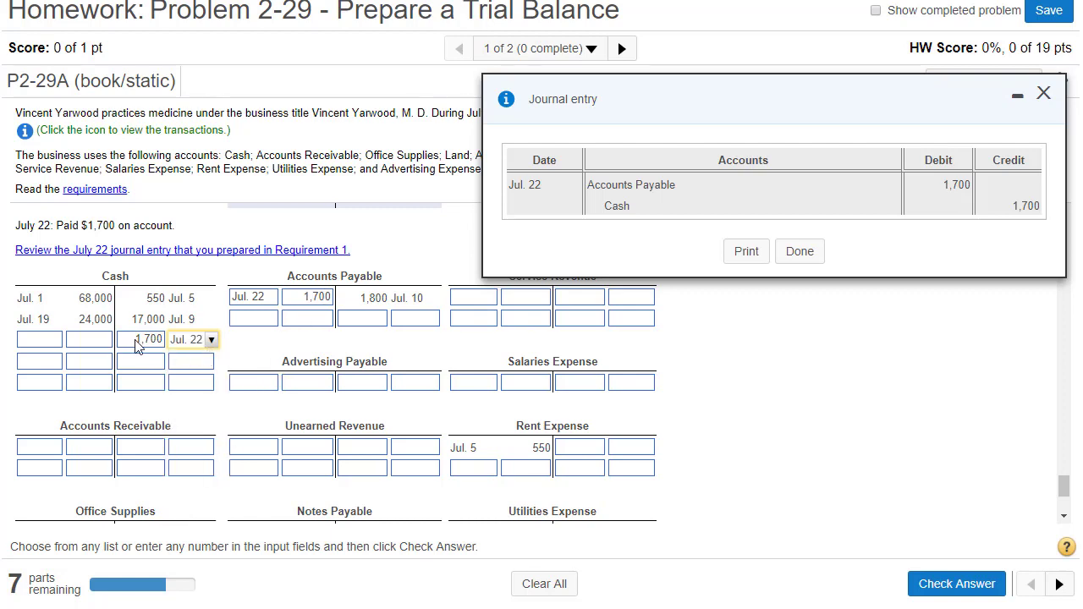
Submit the July 22 posting for checking, dismiss the feedback and close the July 22 journal entry.
left_click(938, 590)
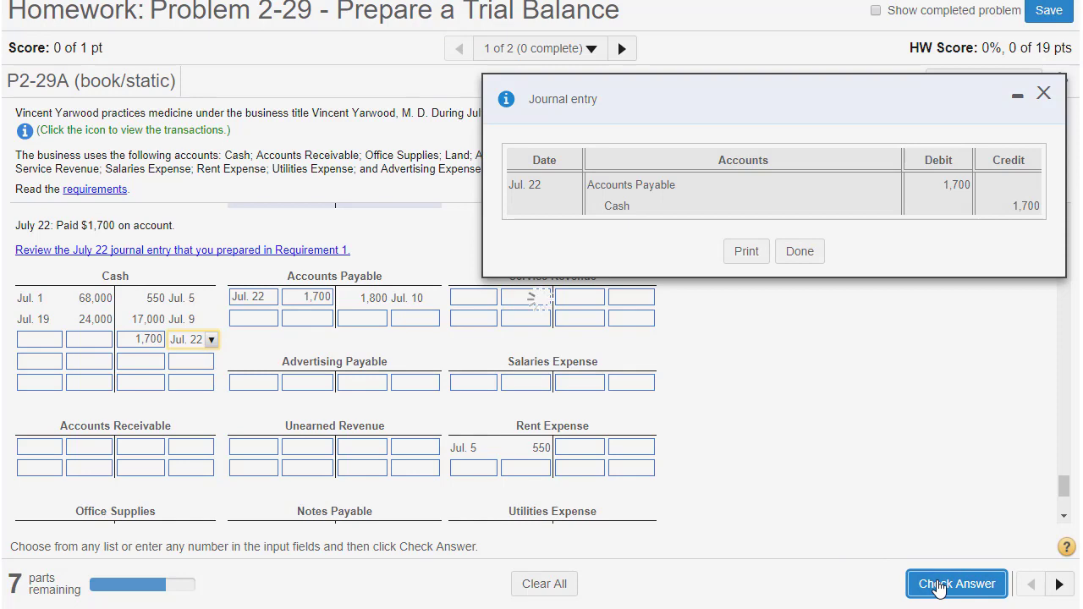
left_click(541, 361)
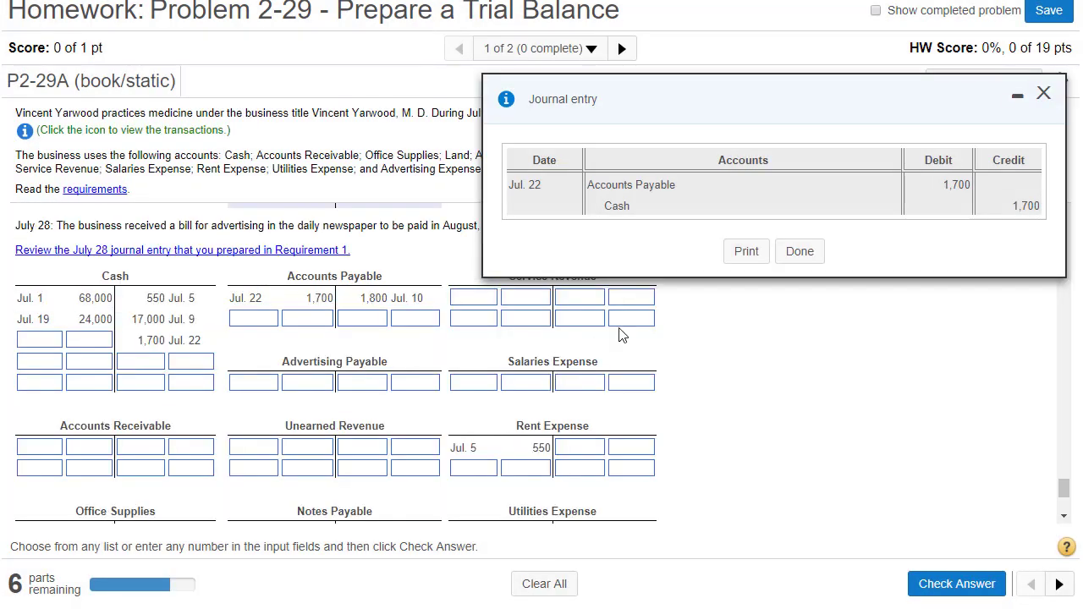
left_click(800, 251)
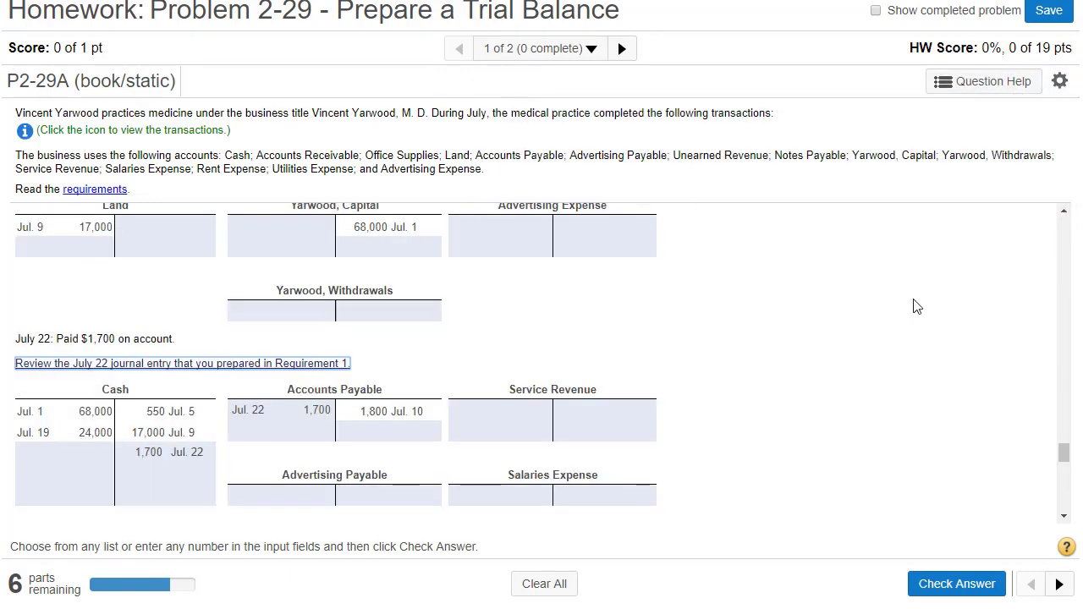
Open the July 28 journal entry for review and post its 290 debit to the Advertising Expense T-account, dated Jul. 28.
left_click_drag(1068, 456, 1063, 489)
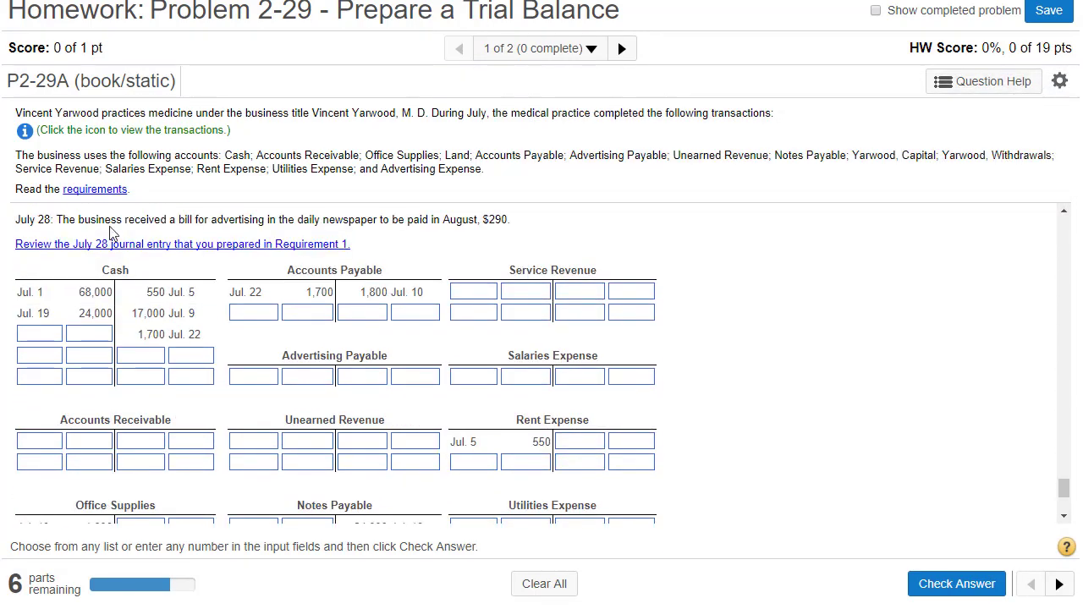
left_click(165, 246)
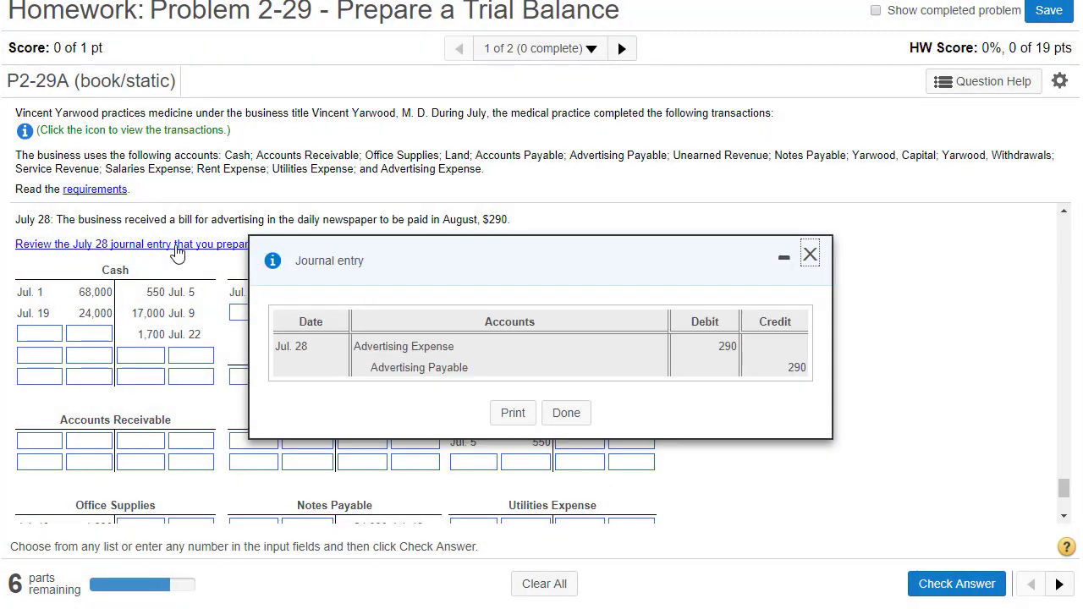
left_click_drag(391, 251, 586, 103)
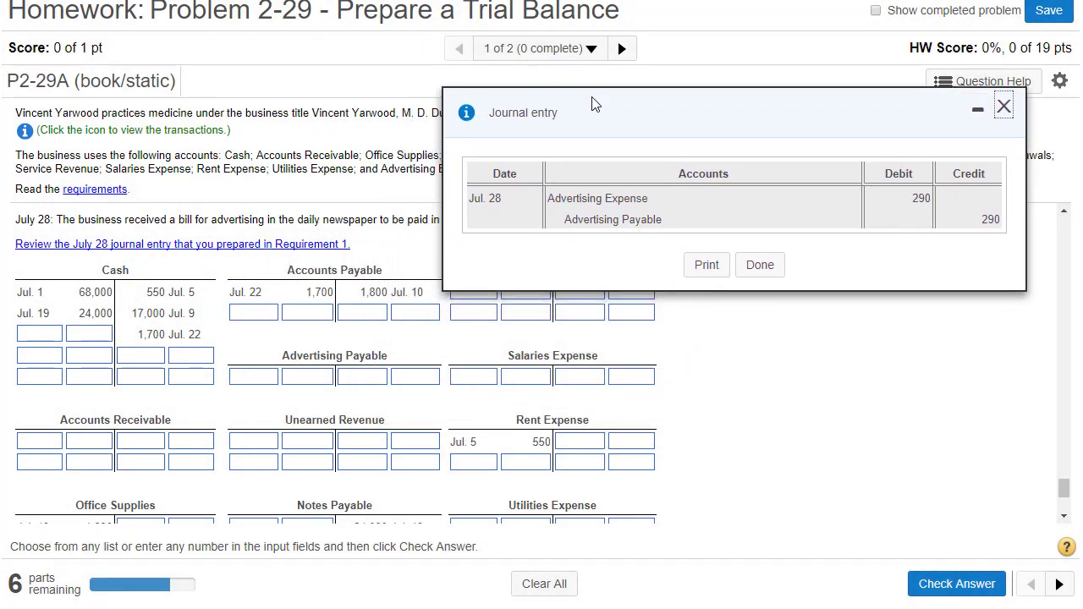
left_click_drag(912, 199, 931, 199)
key("ctrl+c")
scroll(592, 398, "down", 3)
scroll(643, 414, "down", 1)
left_click(540, 449)
key("ctrl+v")
left_click(480, 446)
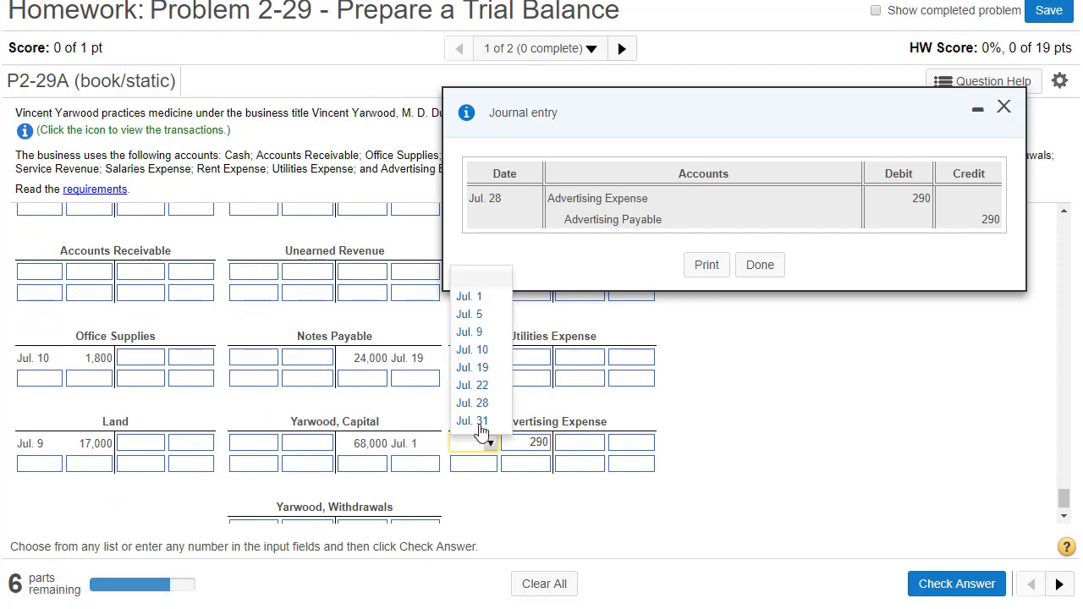
left_click(478, 403)
Post the July 28 credit of 290 to the credit side of the Advertising Payable T-account, dated Jul. 28.
double_click(996, 221)
key("ctrl+c")
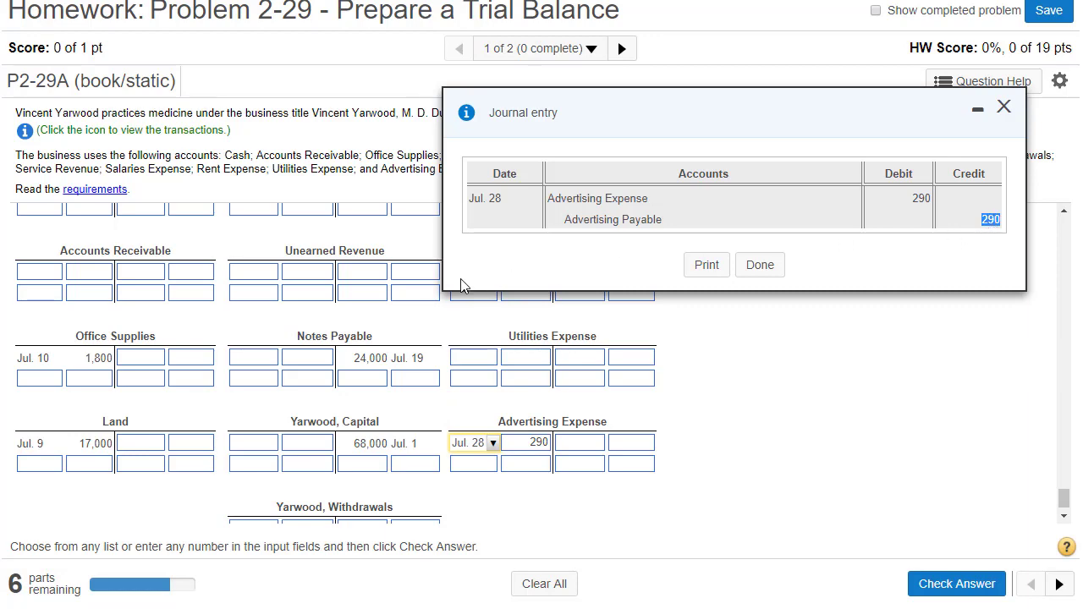
scroll(427, 299, "up", 3)
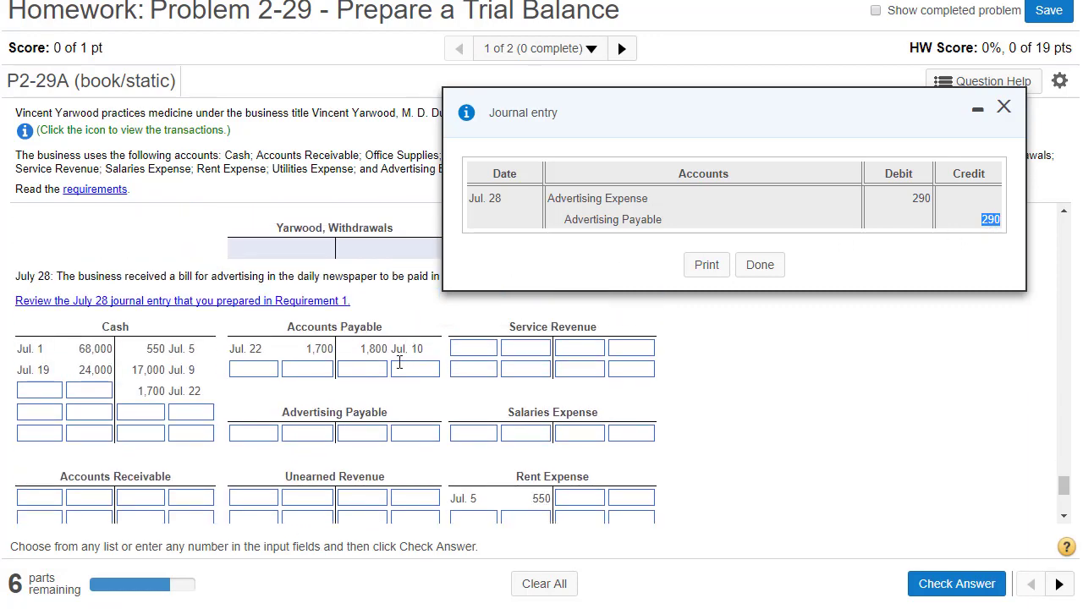
left_click(372, 433)
key("ctrl+v")
left_click(412, 438)
left_click(426, 396)
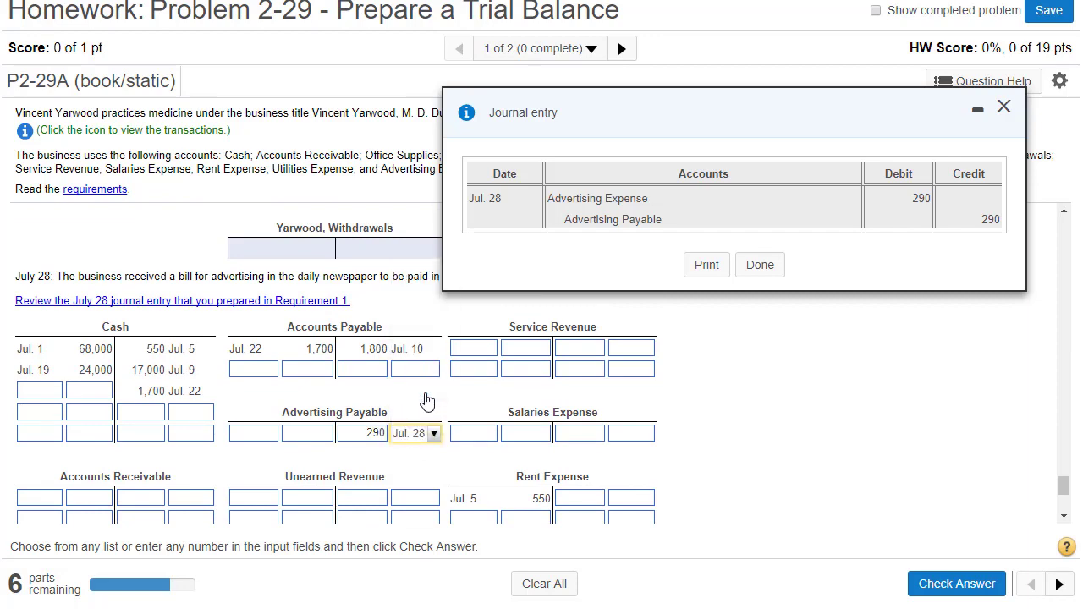
Submit the July 28 posting for checking, dismiss the feedback and close the July 28 journal entry.
left_click(931, 585)
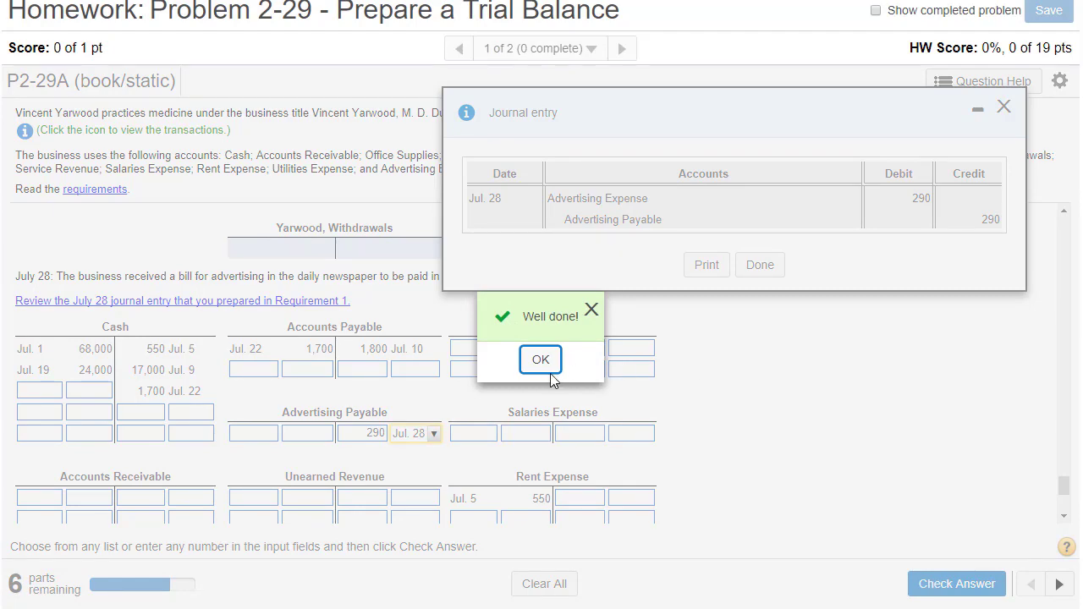
left_click(541, 360)
left_click(760, 265)
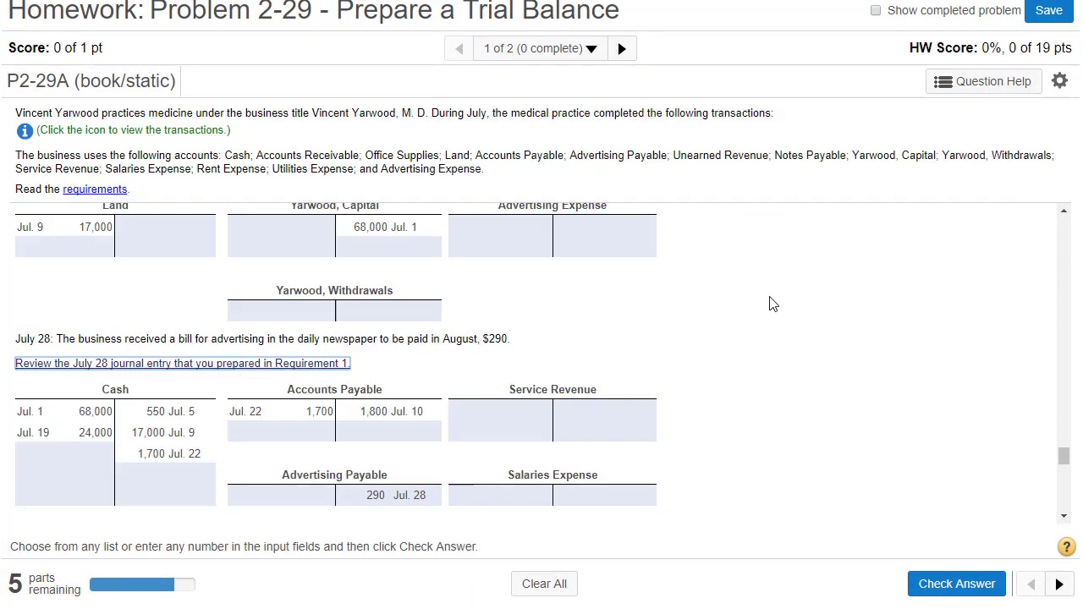
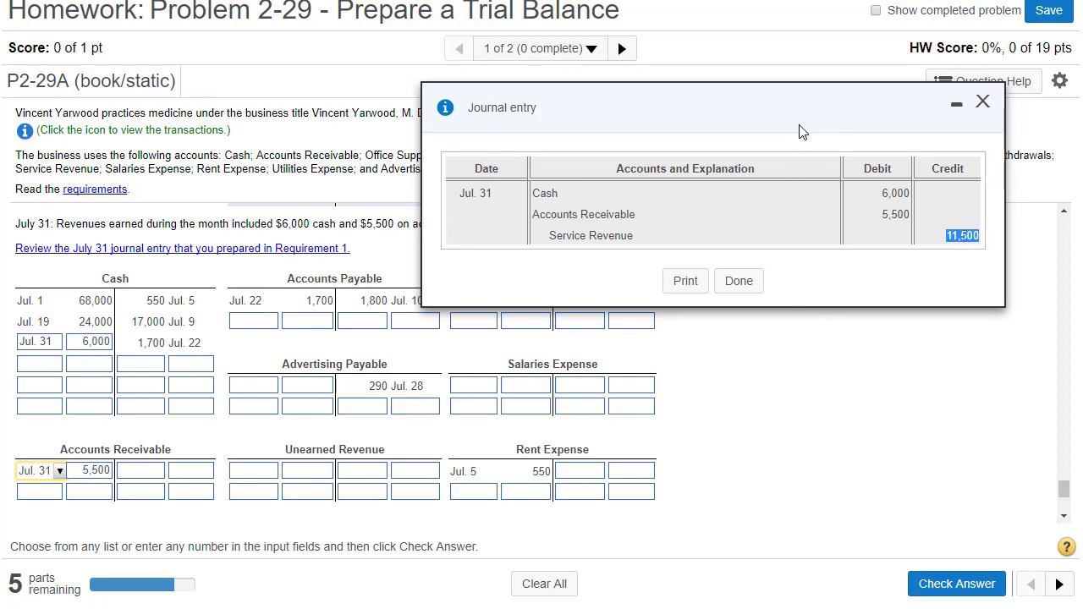
Post the July 31 revenue entry's 11,500 credit to the credit side of the Service Revenue T-account, dated Jul. 31.
left_click_drag(736, 97, 692, 323)
left_click_drag(677, 362, 659, 426)
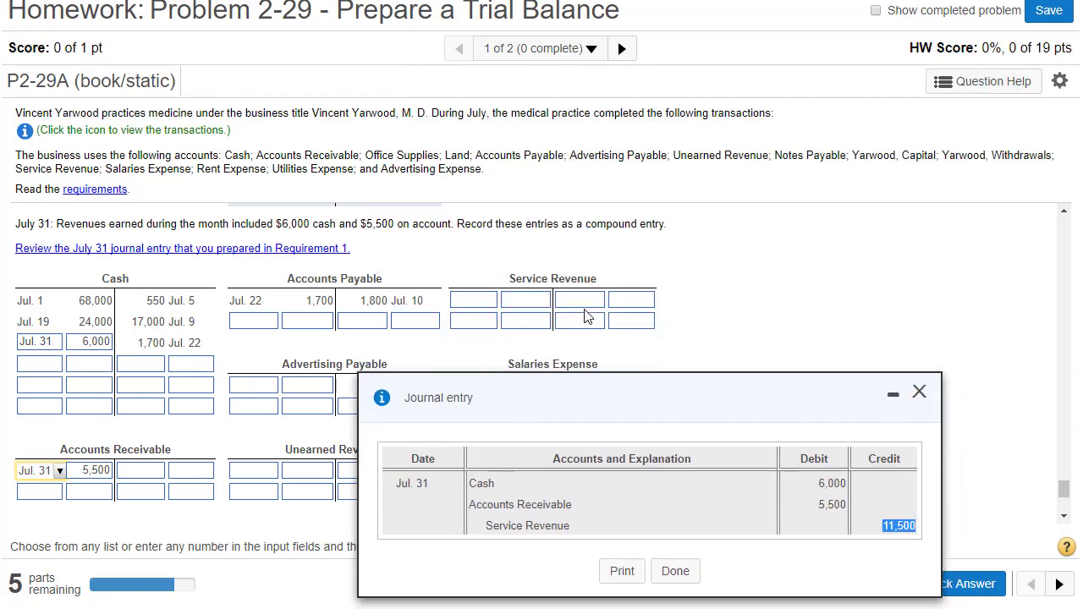
left_click(580, 301)
type("11,500")
left_click(617, 303)
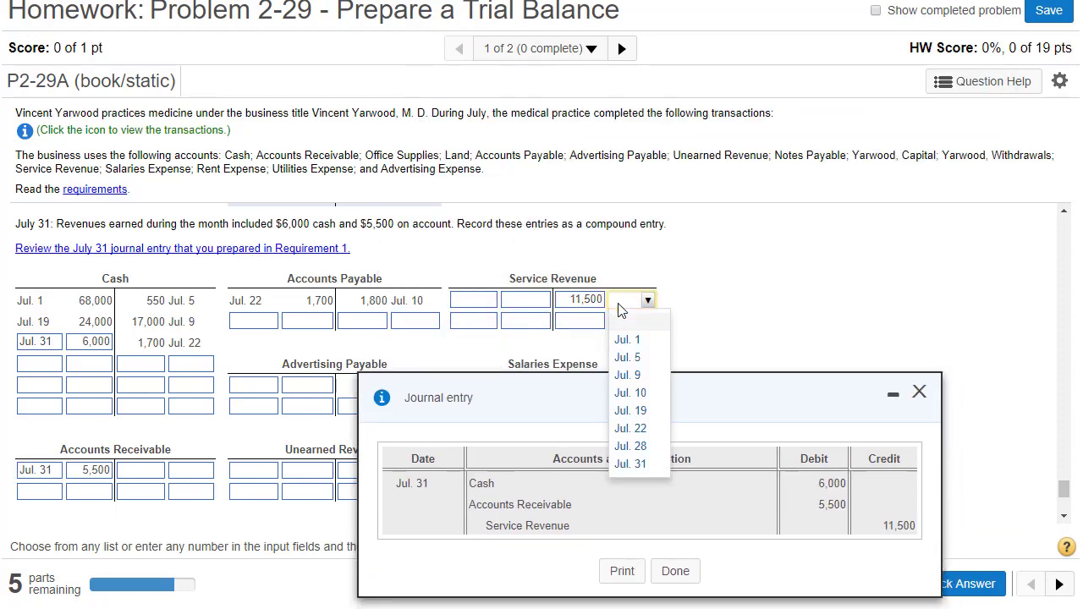
left_click(636, 461)
Close the July 31 revenue journal entry, submit the posting for checking and dismiss the feedback.
left_click_drag(695, 397, 817, 52)
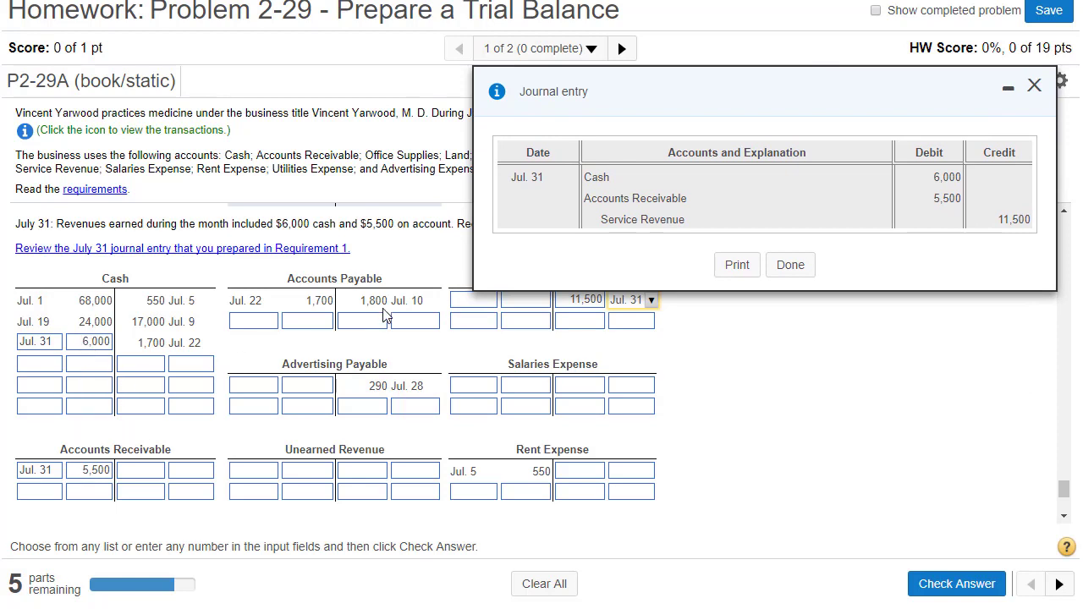
left_click(790, 265)
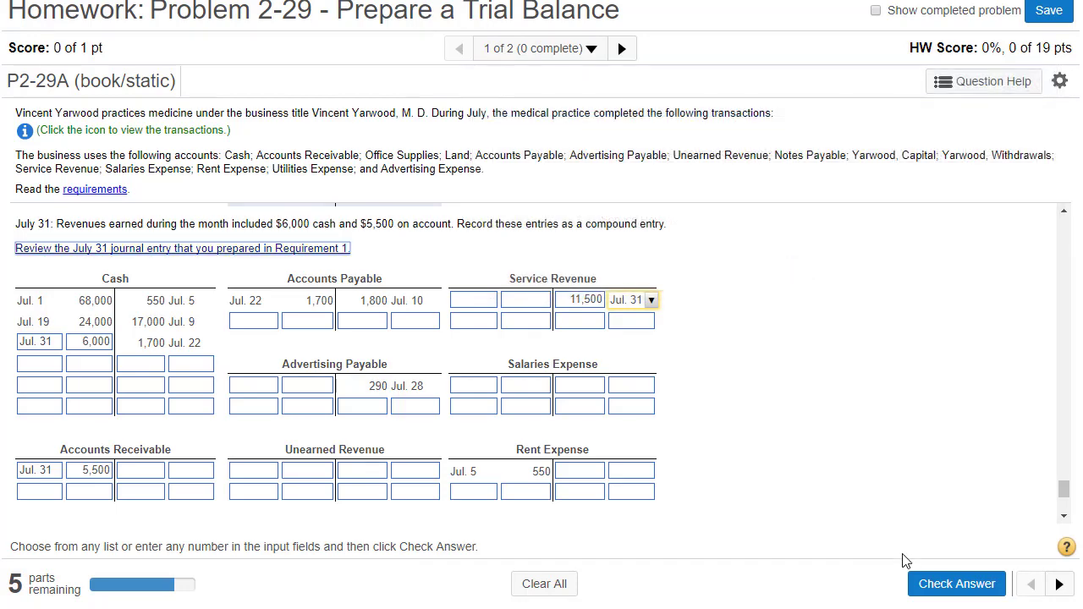
left_click(930, 584)
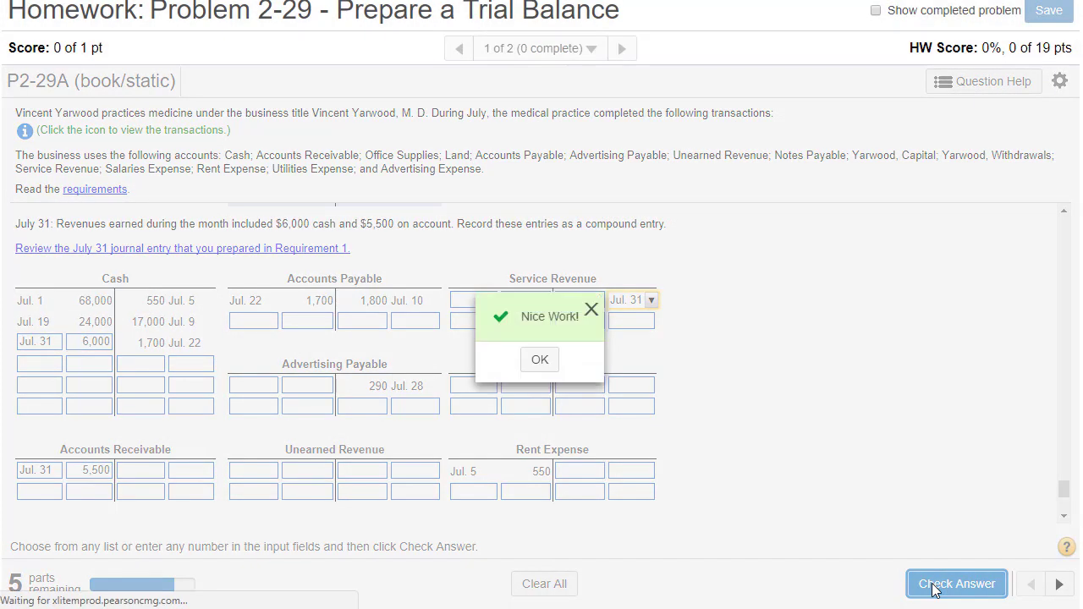
left_click(539, 360)
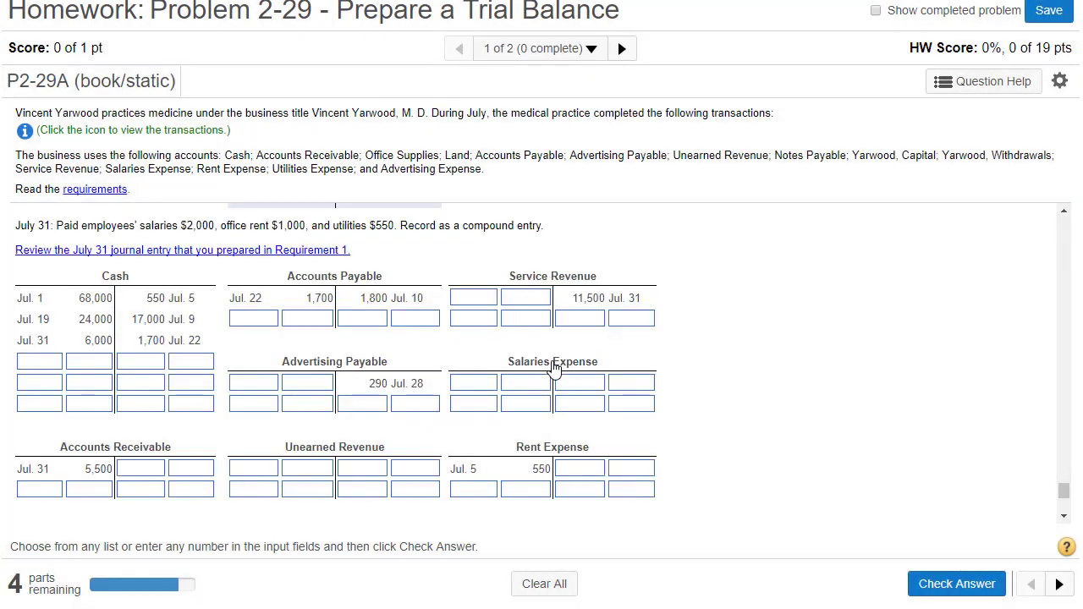
Open the July 31 salaries, rent and utilities journal entry and post its 2,000 debit to Salaries Expense, dated Jul. 31.
left_click(291, 251)
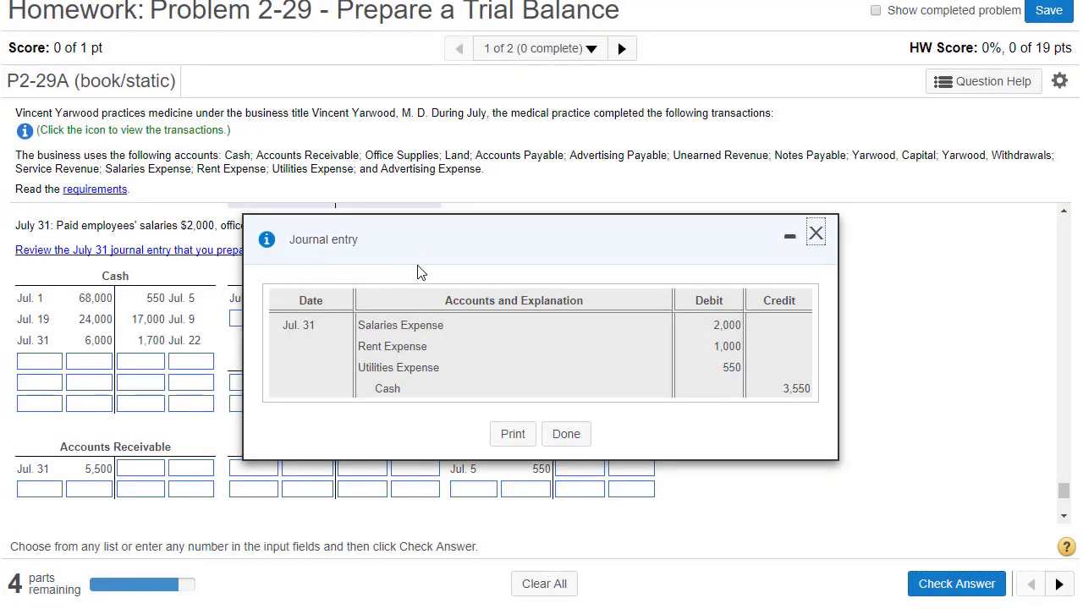
left_click_drag(420, 272, 634, 80)
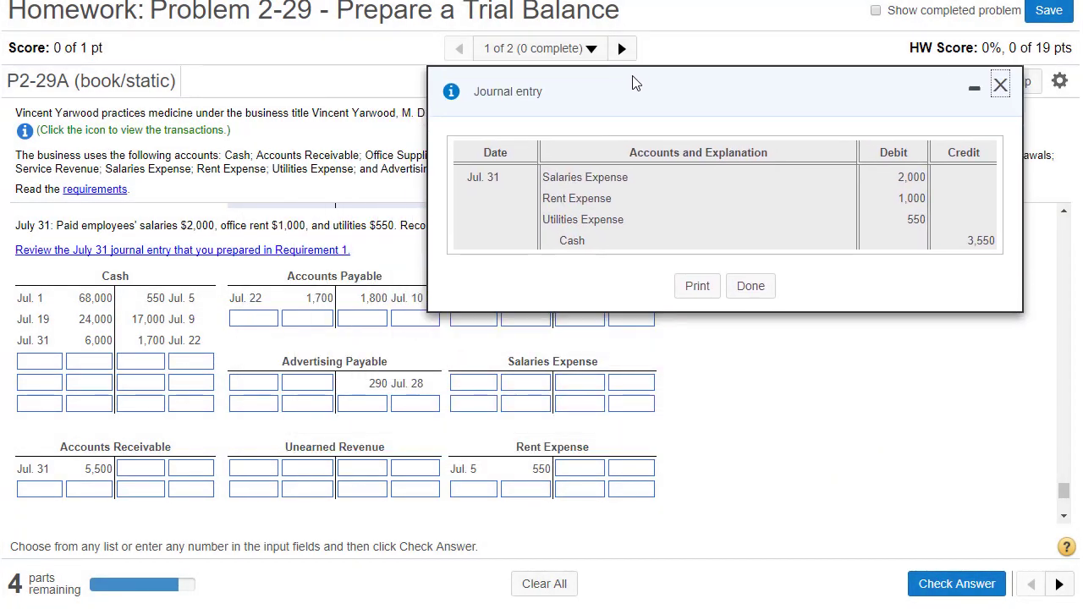
double_click(914, 176)
key("ctrl+c")
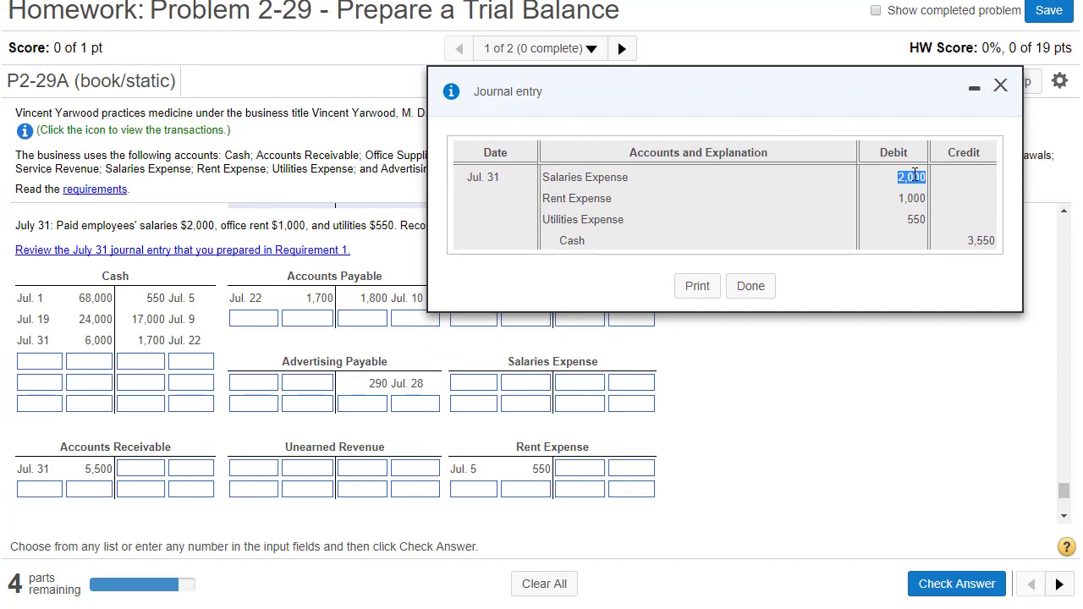
left_click(531, 385)
key("ctrl+v")
left_click(481, 385)
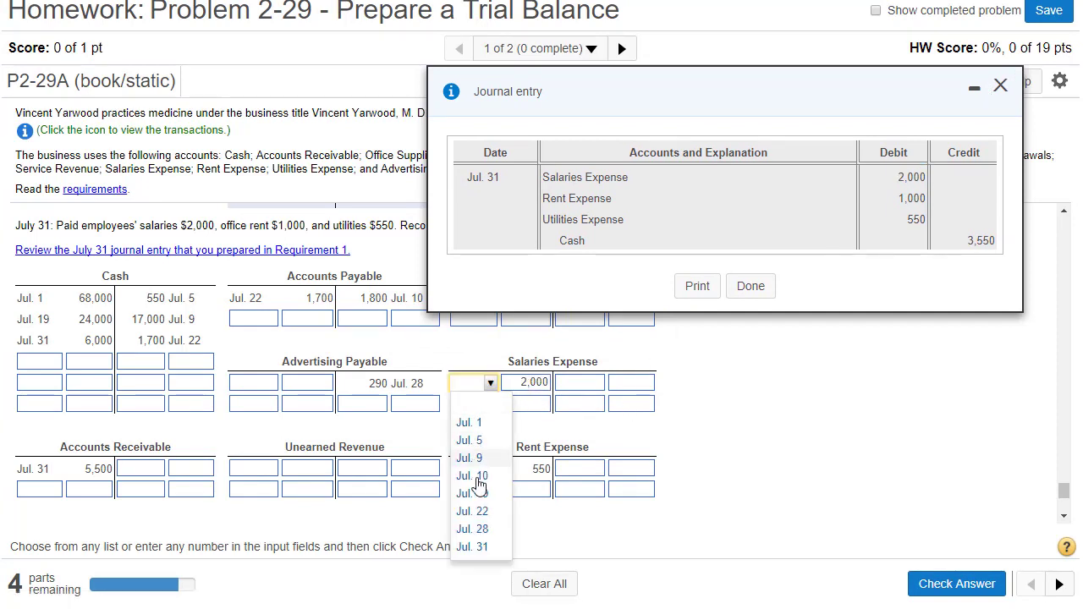
left_click(474, 547)
Post the July 31 debit of 1,000 to the Rent Expense T-account below the Jul. 5 amount, dated Jul. 31.
double_click(915, 200)
key("ctrl+c")
left_click(525, 489)
key("ctrl+v")
left_click(484, 490)
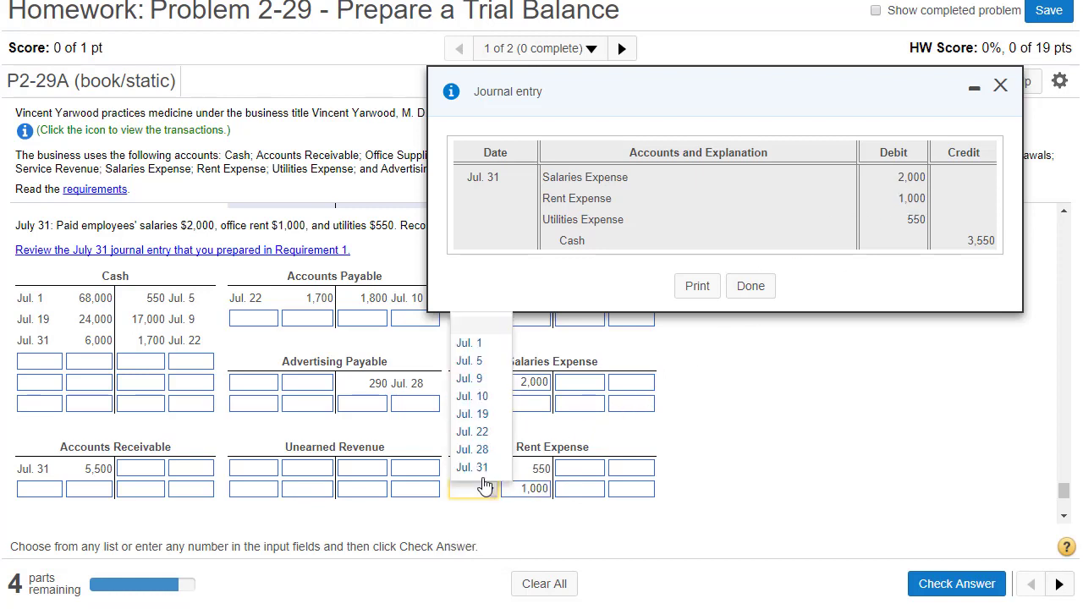
left_click(474, 469)
Post the July 31 debit of 550 to the debit side of the Utilities Expense T-account, dated Jul. 31.
double_click(917, 221)
key("ctrl+c")
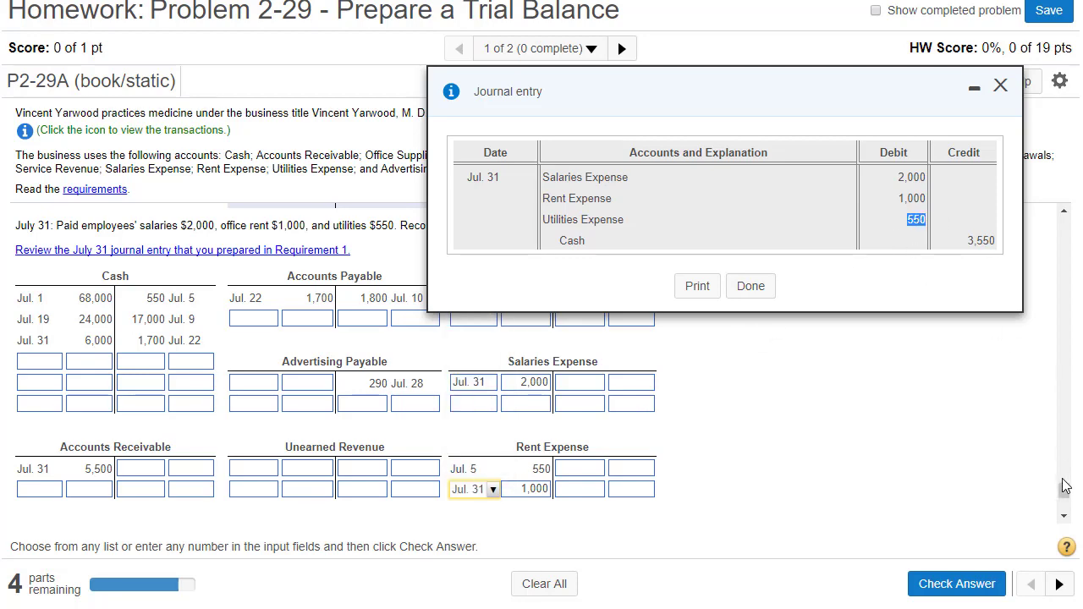
left_click_drag(1064, 493, 1064, 504)
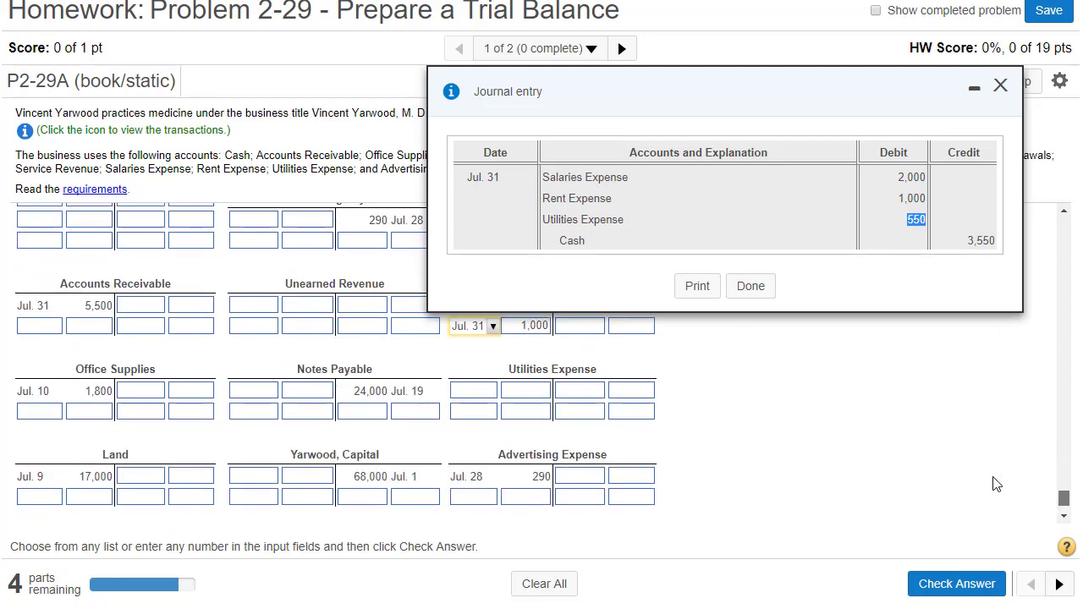
left_click(527, 395)
key("ctrl+v")
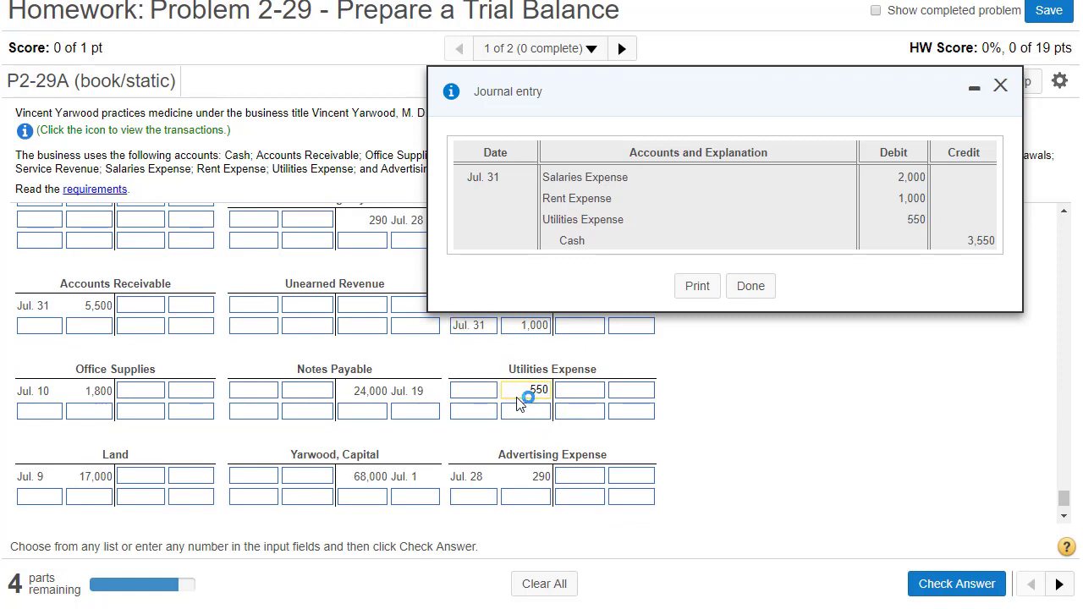
left_click(488, 391)
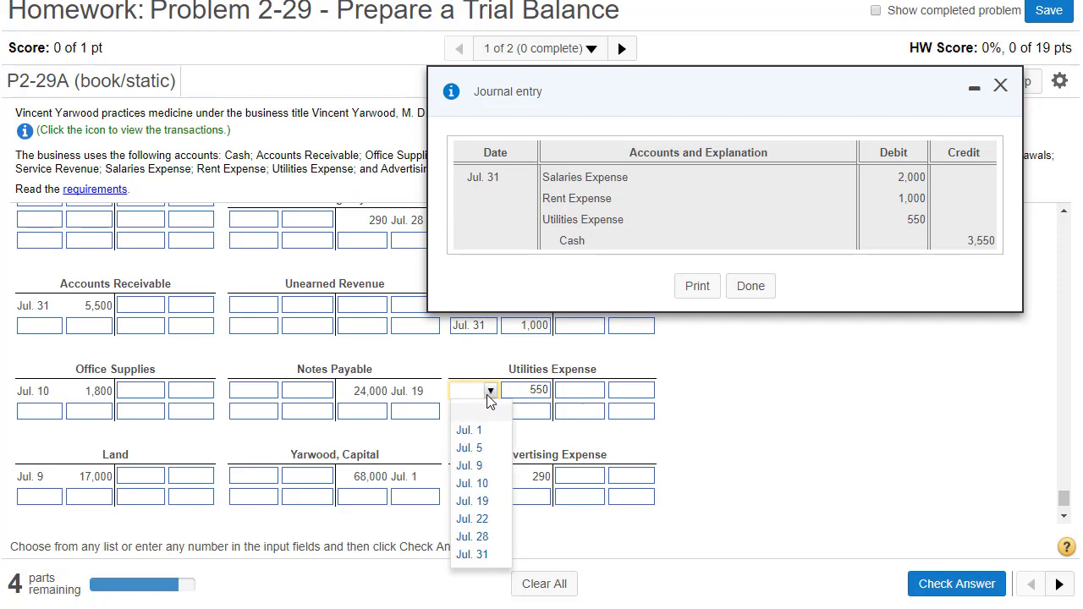
left_click(472, 554)
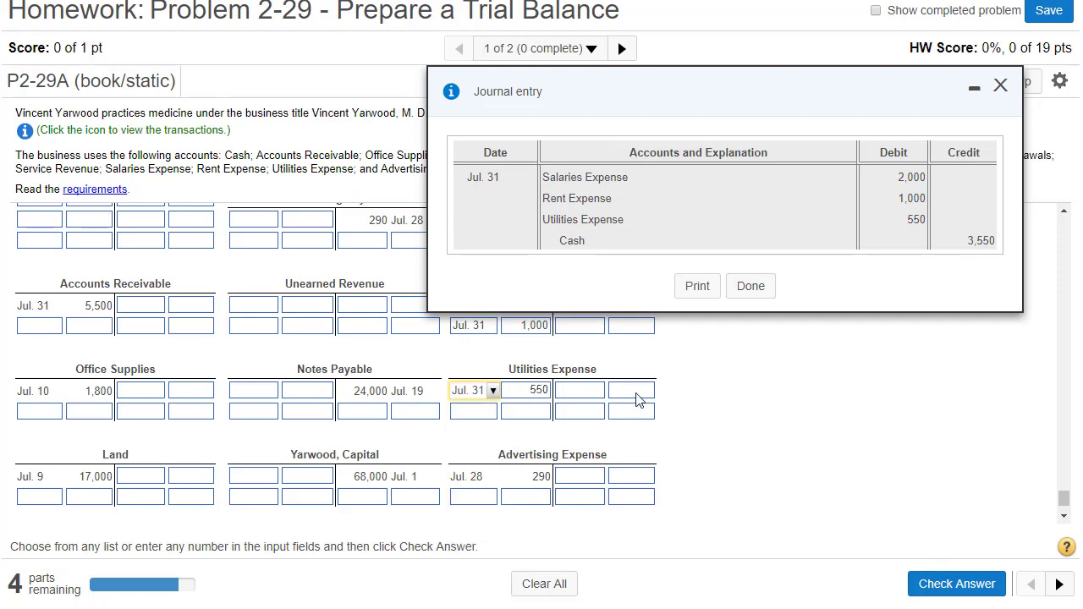
Post the July 31 credit of 3,550 to the credit side of the Cash T-account, dated Jul. 31.
double_click(987, 242)
key("ctrl+c")
left_click_drag(1063, 504, 1064, 483)
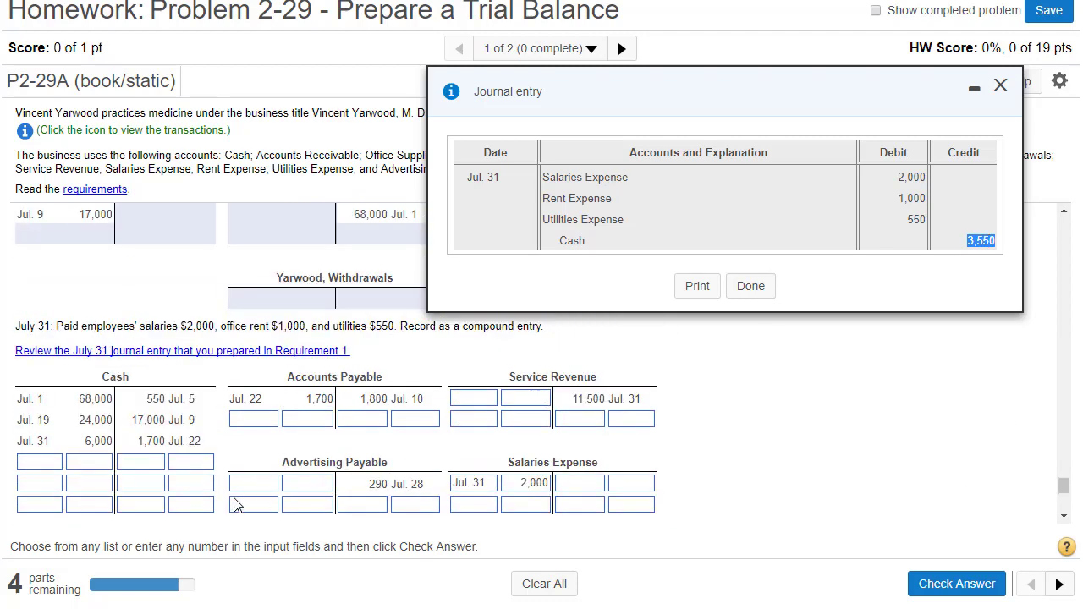
left_click(142, 463)
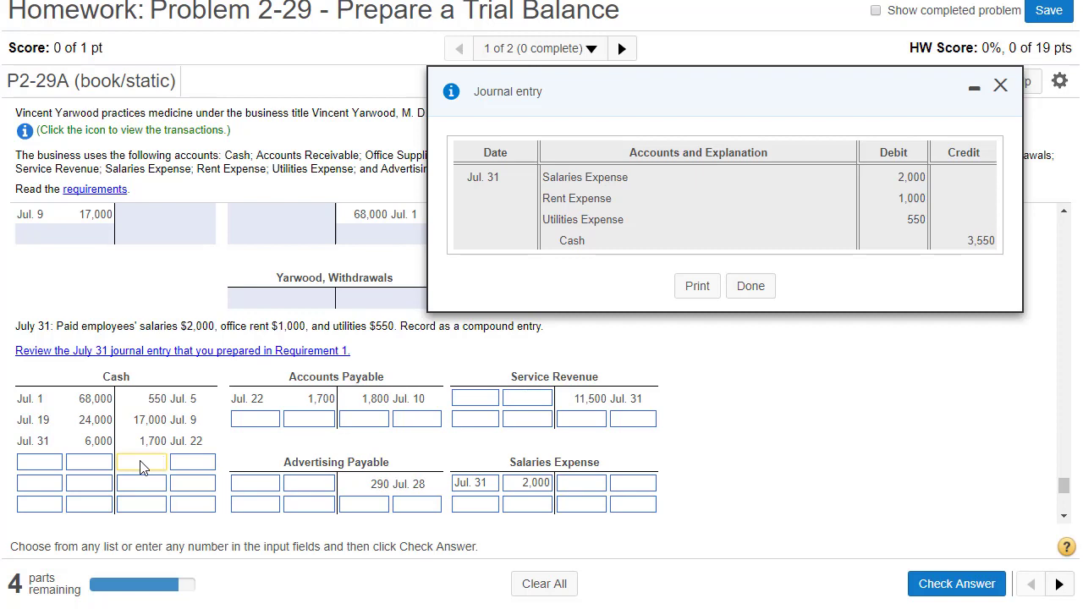
key("ctrl+v")
left_click(189, 464)
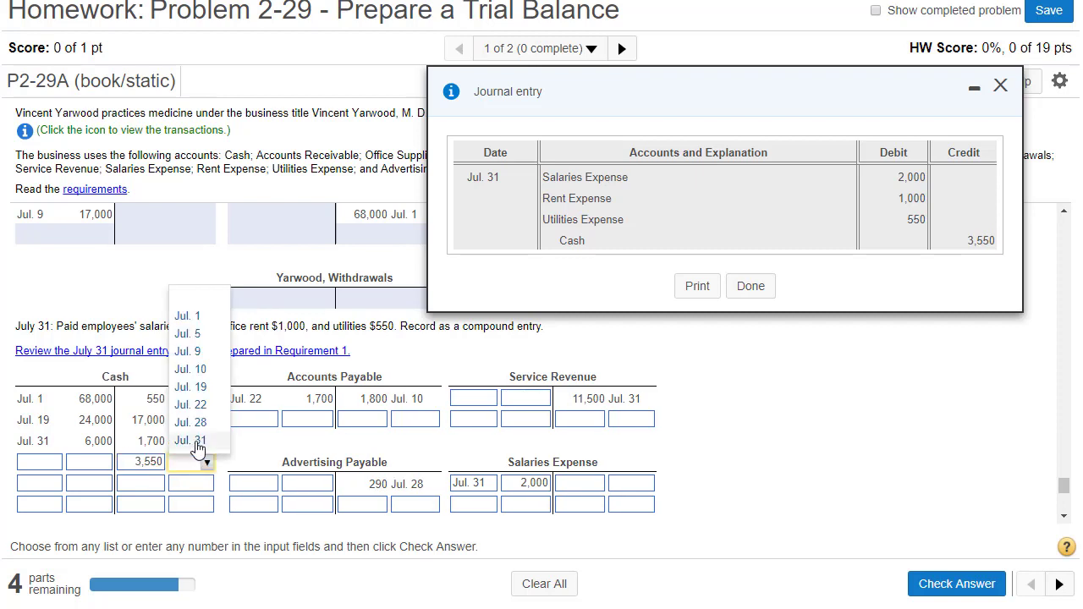
left_click(191, 441)
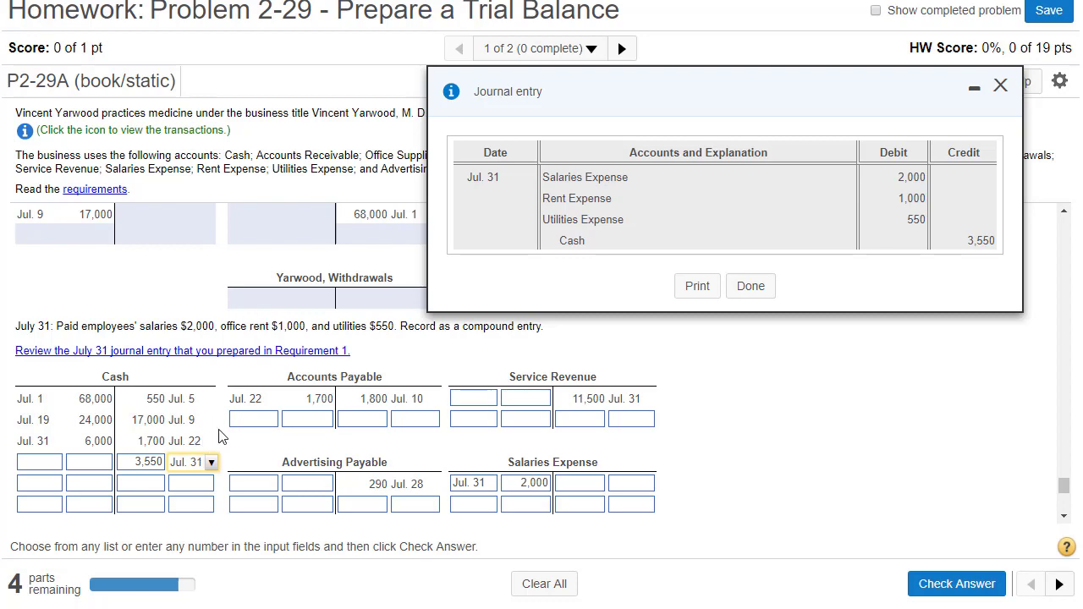
Close the July 31 expenses journal entry, submit the posting for checking and dismiss the feedback.
left_click(752, 289)
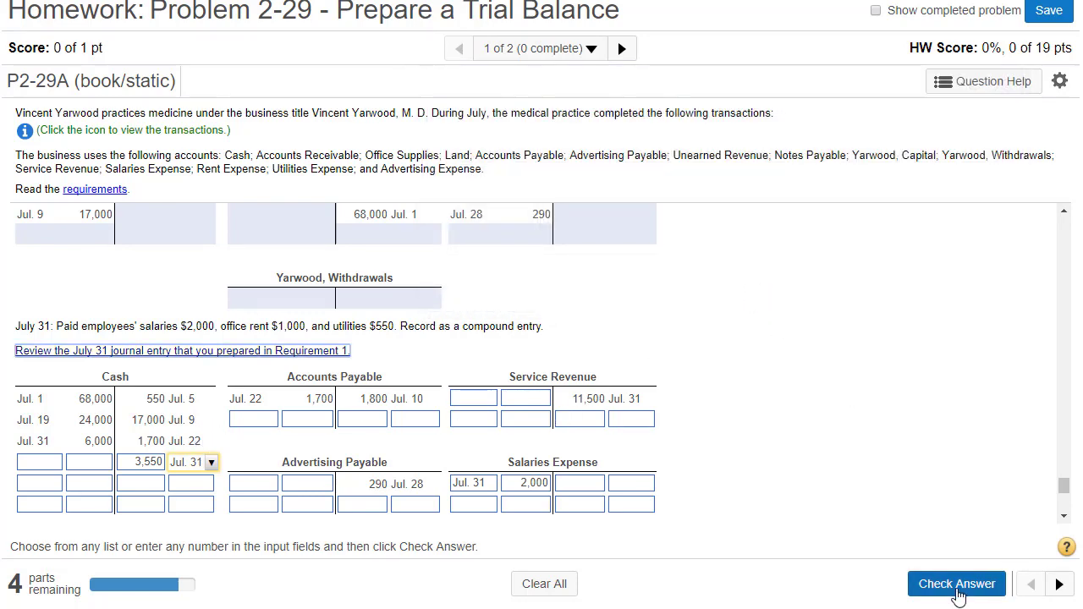
left_click(957, 584)
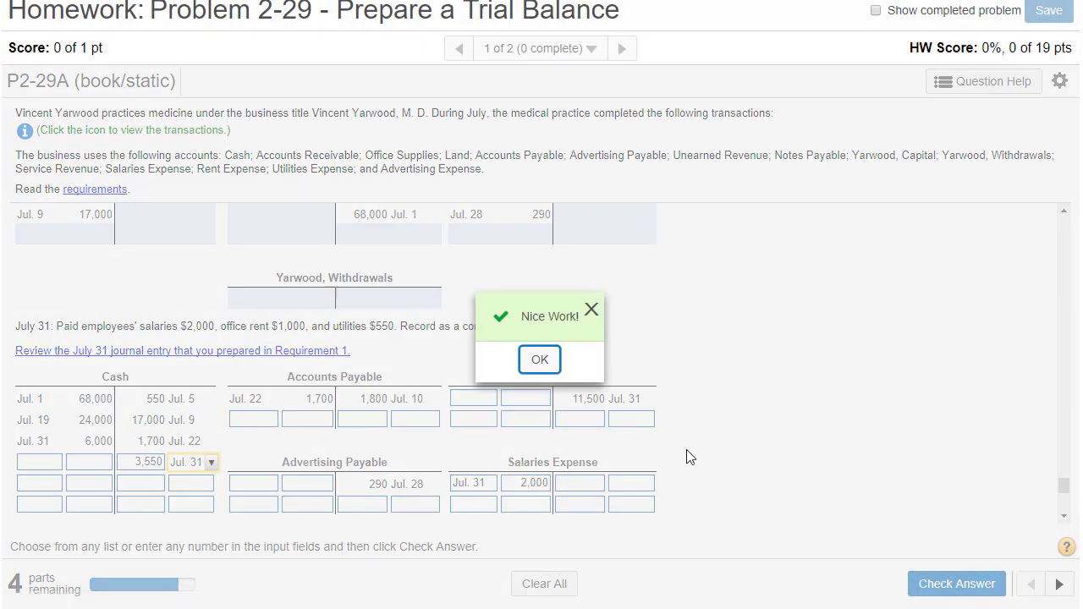
left_click(540, 361)
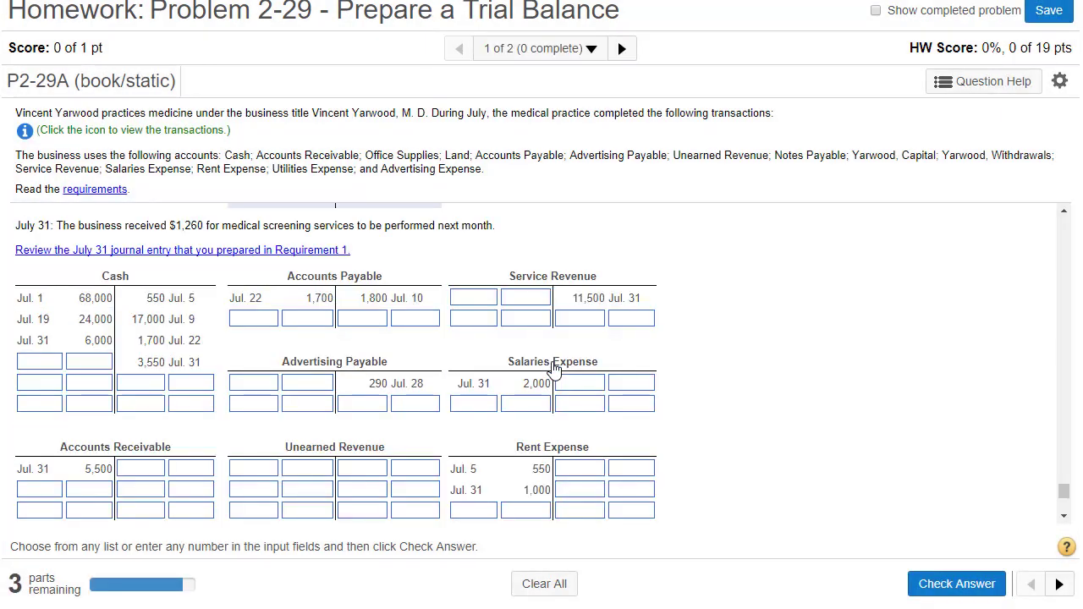
Review the July 31 unearned revenue journal entry and post its 1,260 debit to the Cash T-account, dated Jul. 31.
left_click(209, 251)
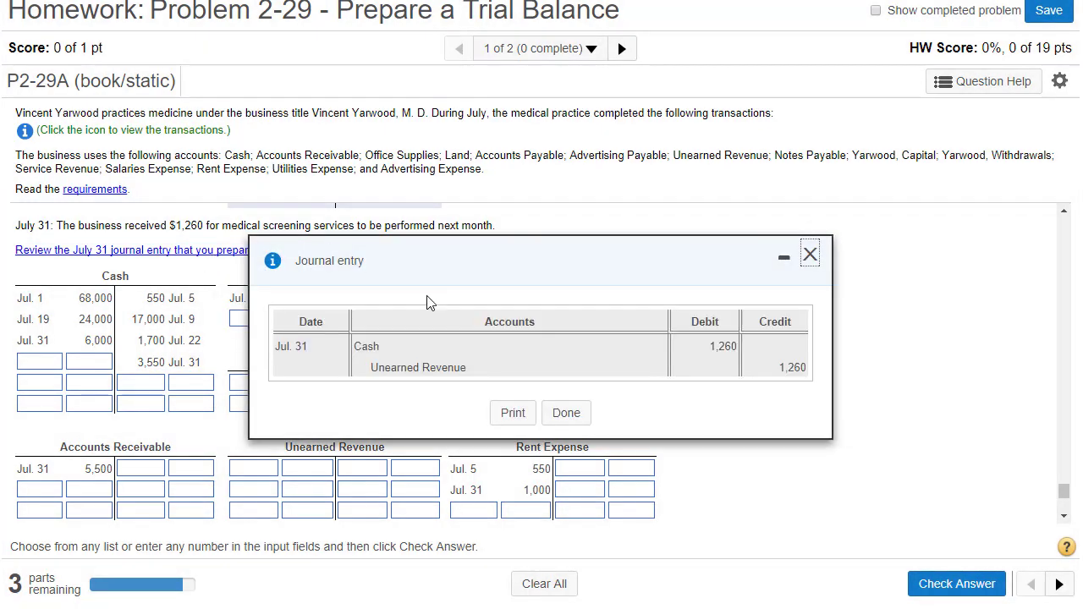
left_click_drag(552, 268, 666, 98)
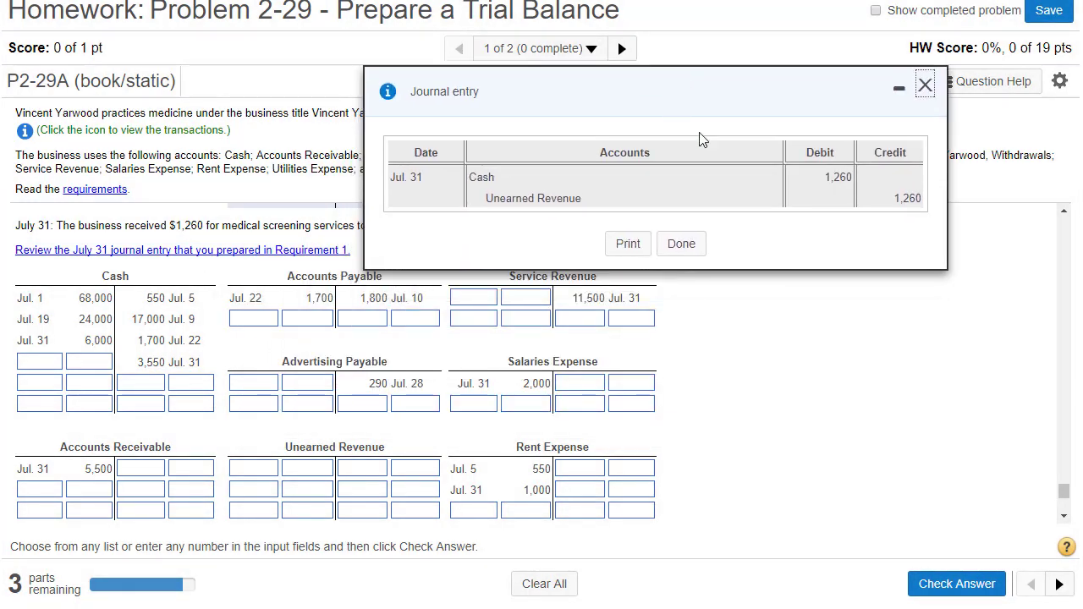
double_click(838, 176)
key("ctrl+c")
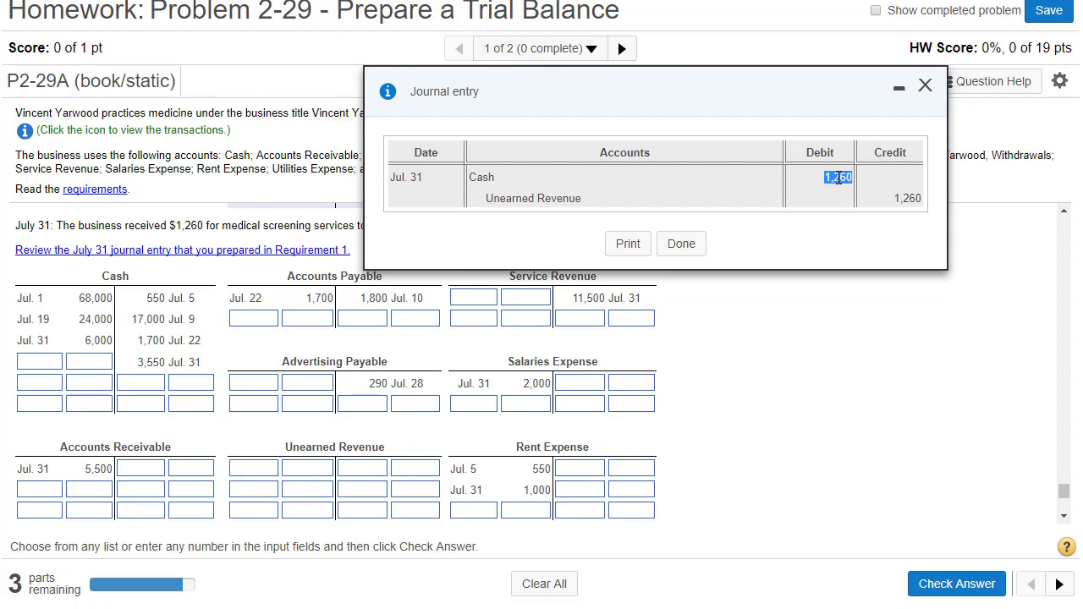
left_click(86, 362)
key("ctrl+v")
left_click(54, 362)
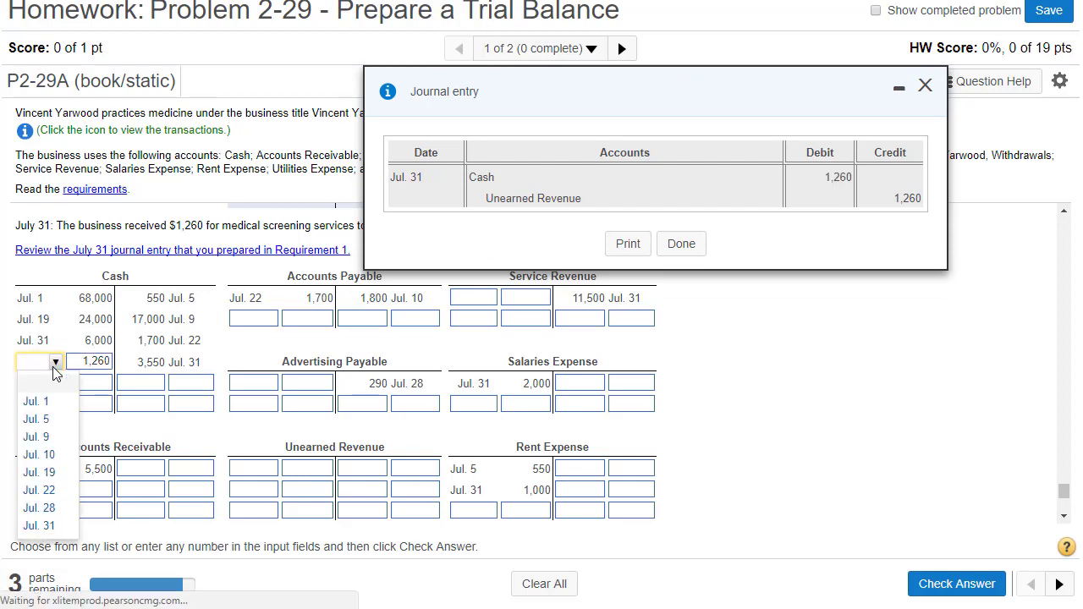
left_click(42, 525)
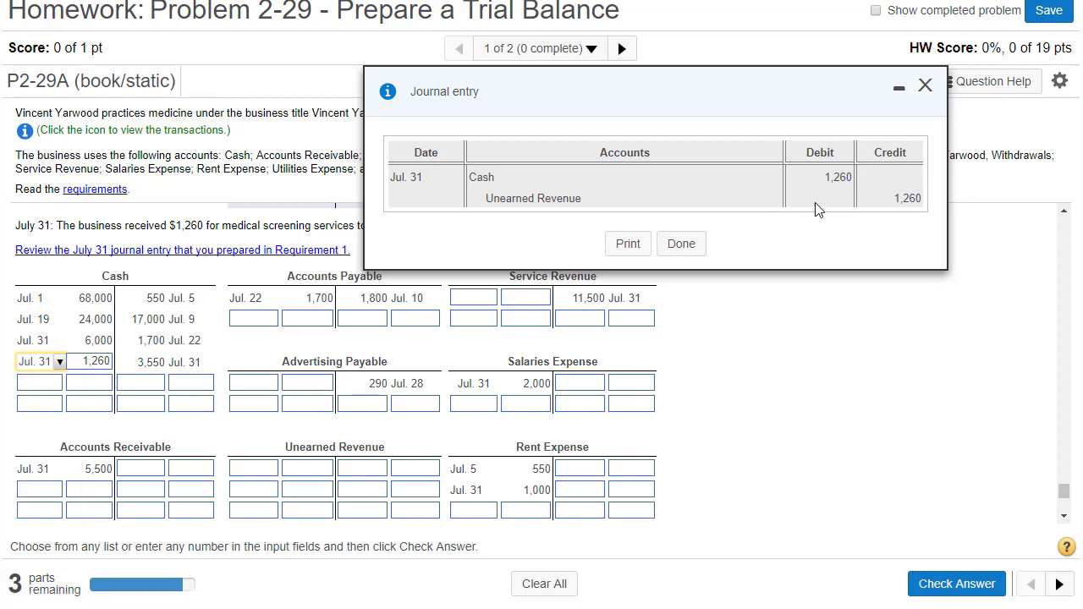
Post the July 31 credit of 1,260 to the credit side of the Unearned Revenue T-account, dated Jul. 31.
double_click(905, 197)
key("ctrl+c")
left_click(352, 471)
key("ctrl+v")
left_click(401, 476)
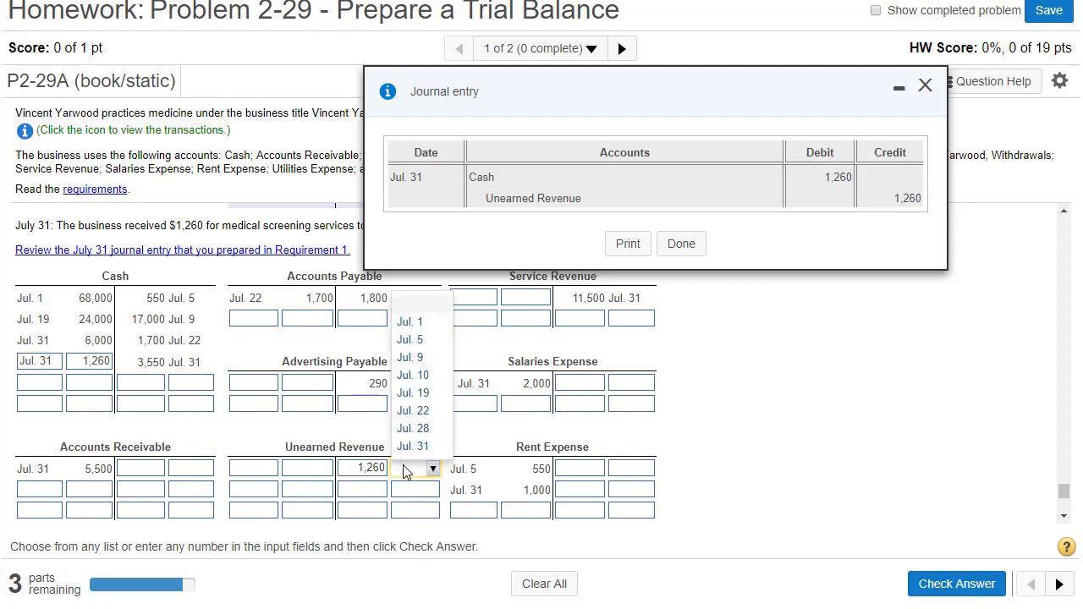
left_click(422, 445)
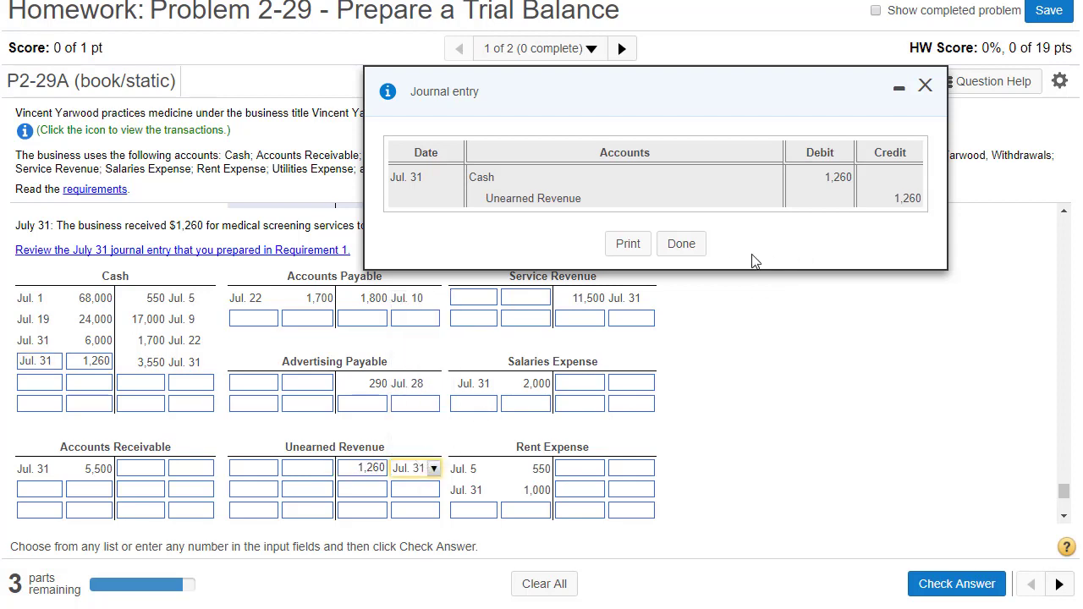
Close the July 31 unearned revenue journal entry, submit the posting for checking and dismiss the feedback.
left_click(682, 245)
left_click(946, 578)
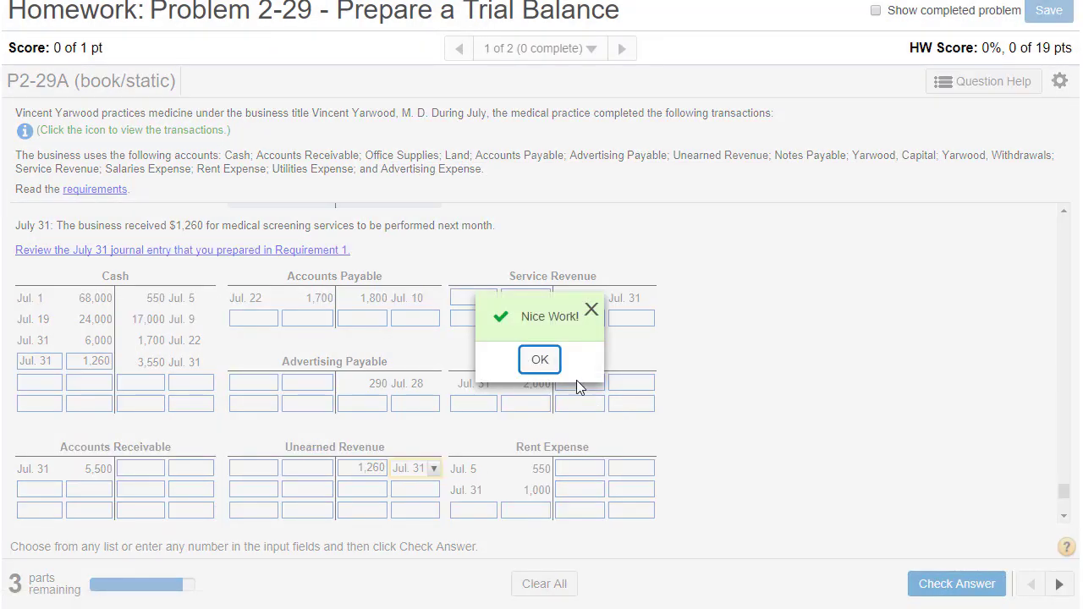
left_click(541, 362)
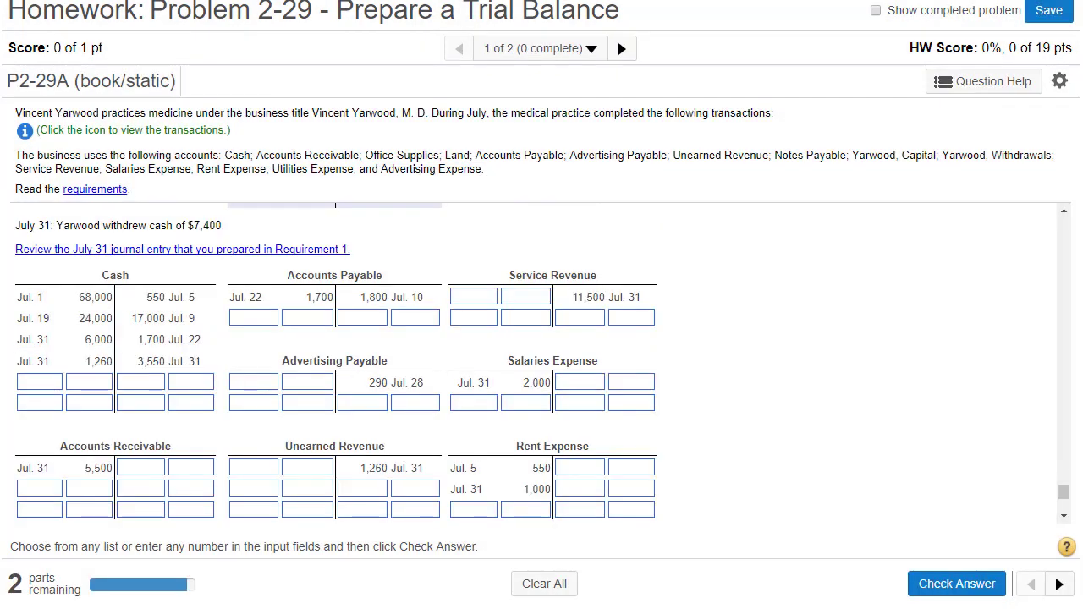
Review the July 31 withdrawal journal entry and post its 7,400 debit to the owner's Withdrawals T-account, dated Jul. 31.
left_click(222, 254)
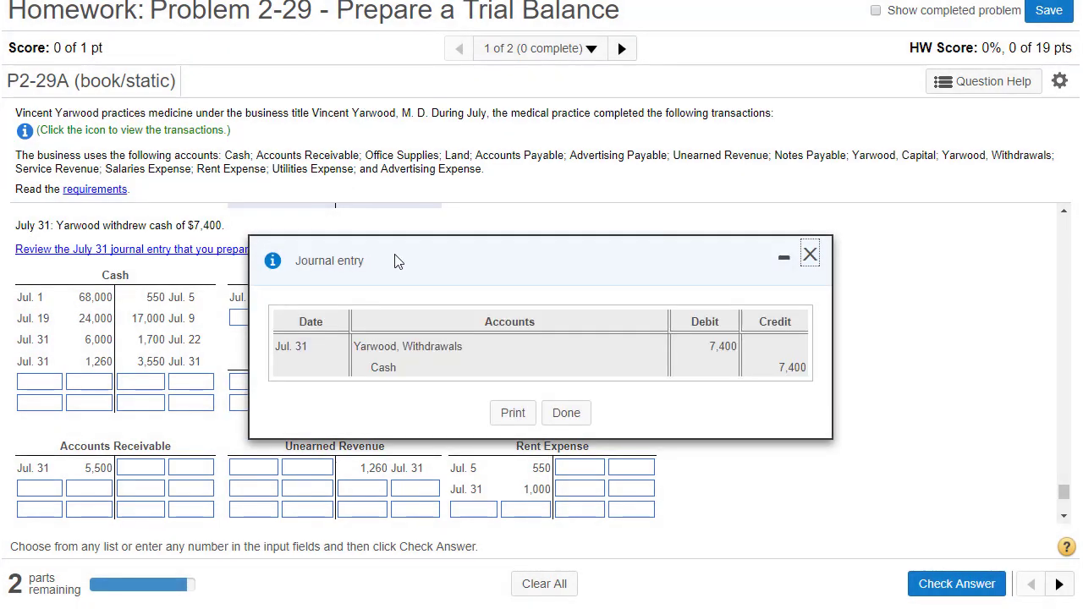
left_click_drag(397, 192, 645, 106)
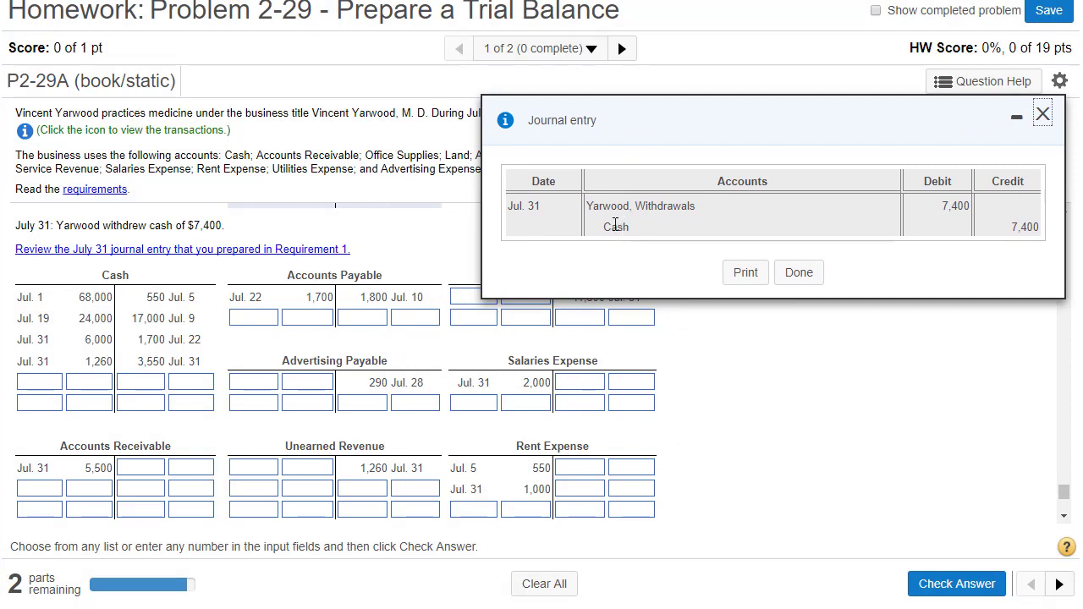
double_click(962, 209)
key("ctrl+c")
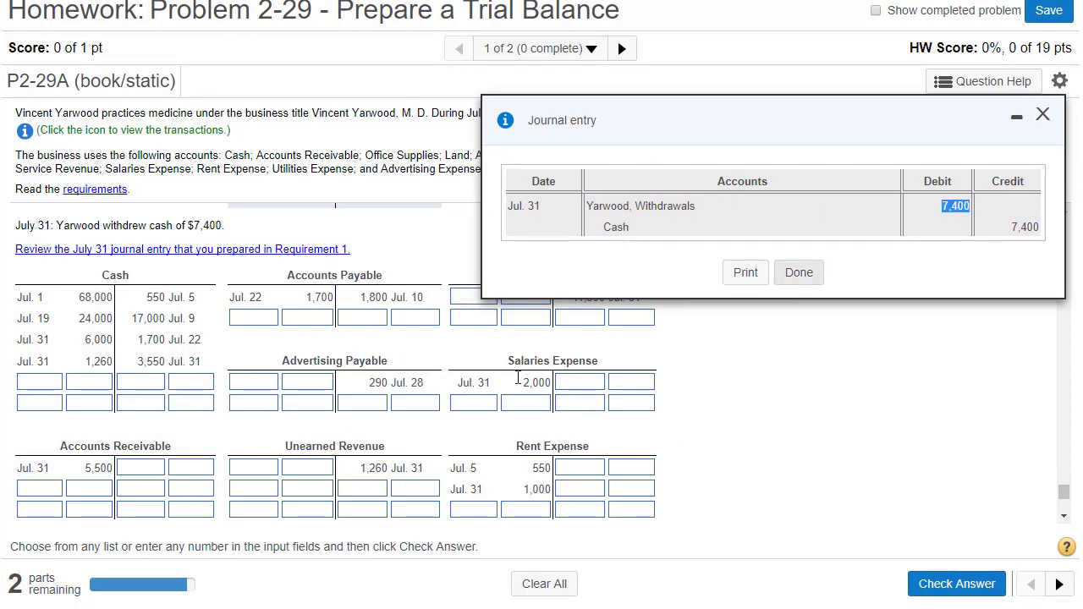
scroll(366, 444, "down", 3)
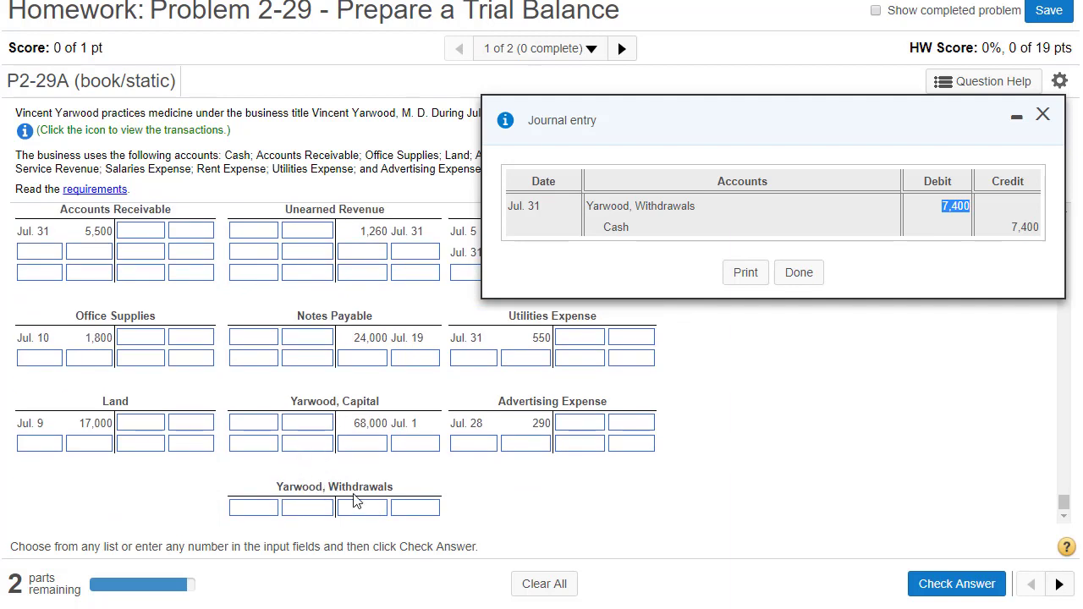
left_click(308, 512)
key("ctrl+v")
left_click(253, 510)
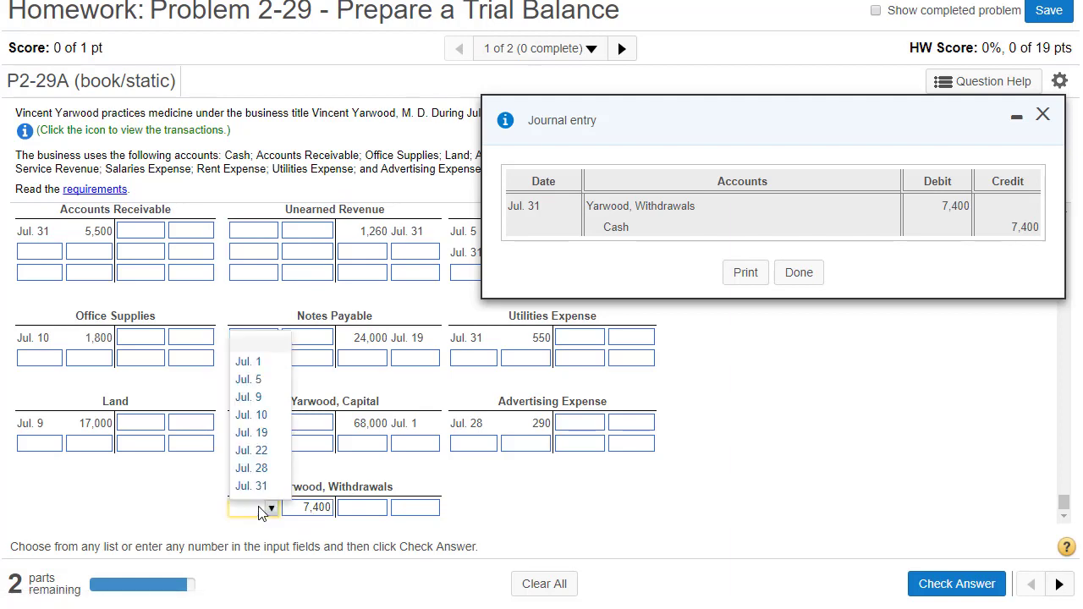
left_click(251, 489)
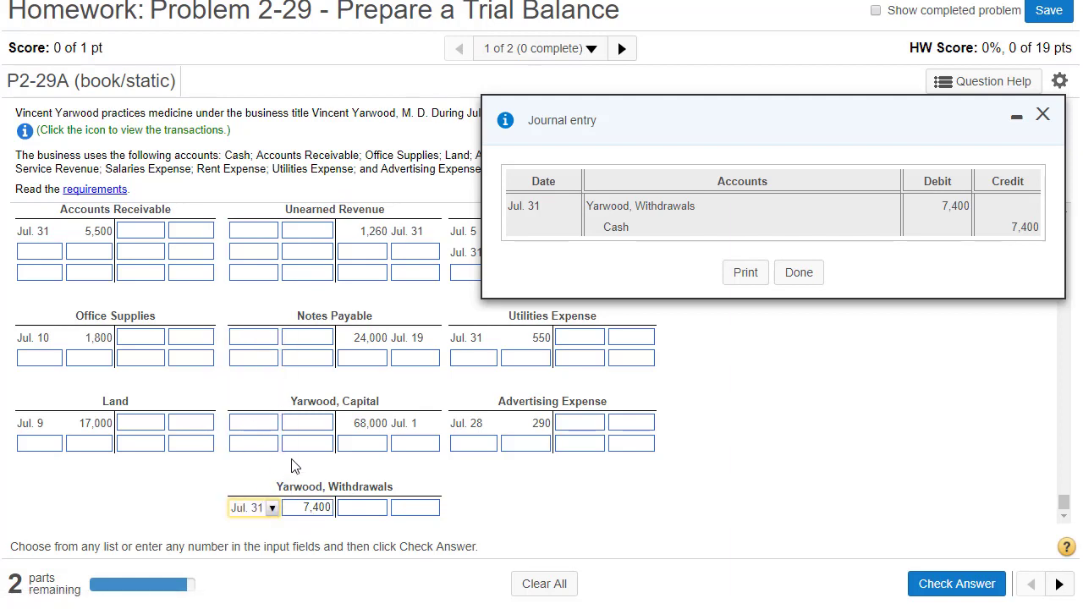
Post the July 31 withdrawal credit of 7,400 to the credit side of the Cash T-account, dated Jul. 31.
double_click(1027, 226)
key("ctrl+c")
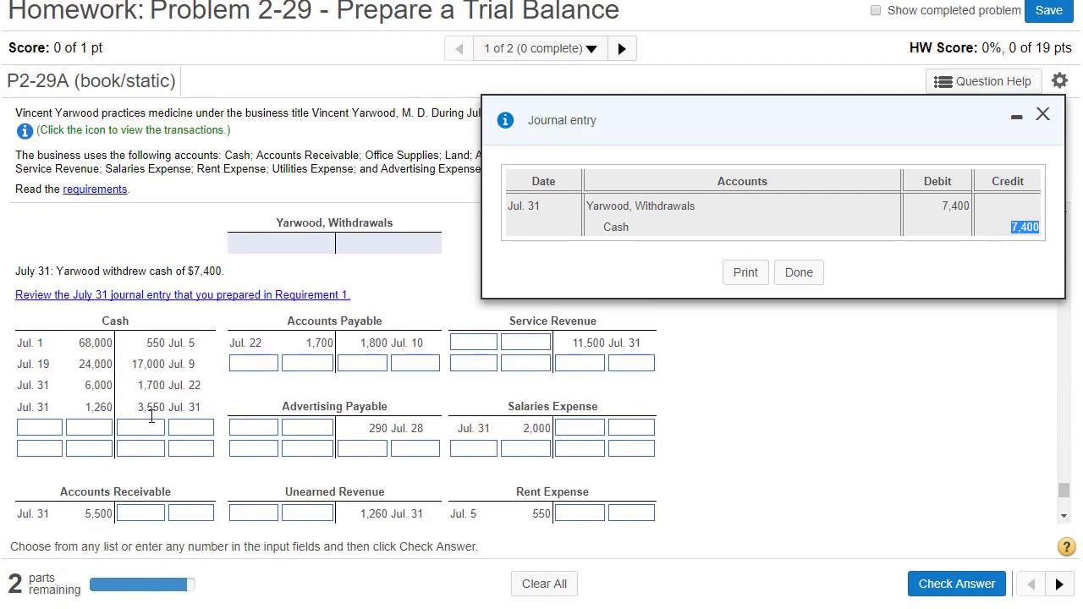
left_click(141, 428)
key("ctrl+v")
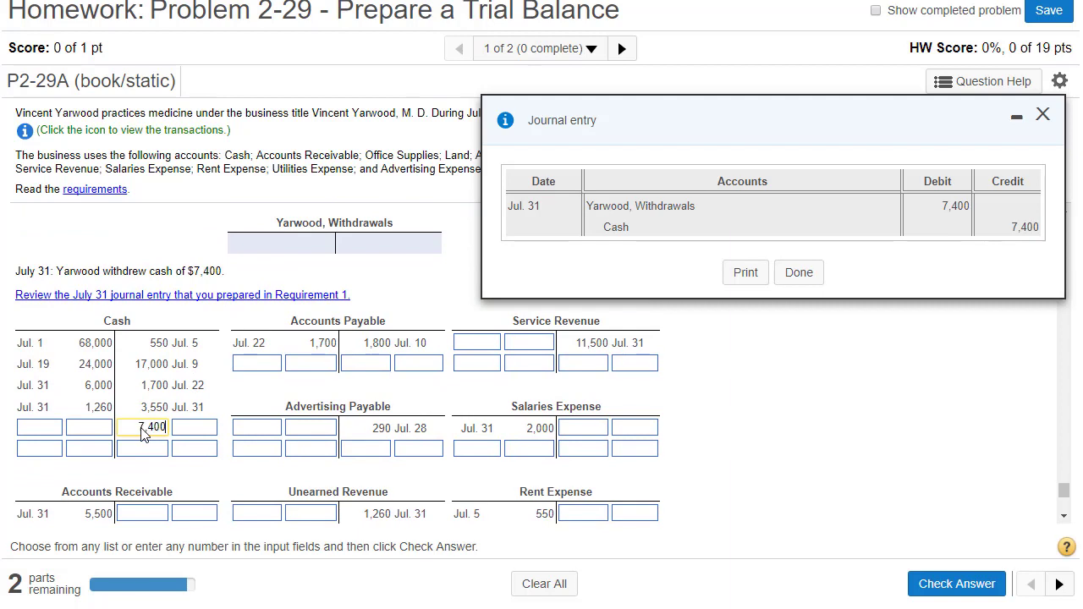
left_click(207, 428)
left_click(191, 592)
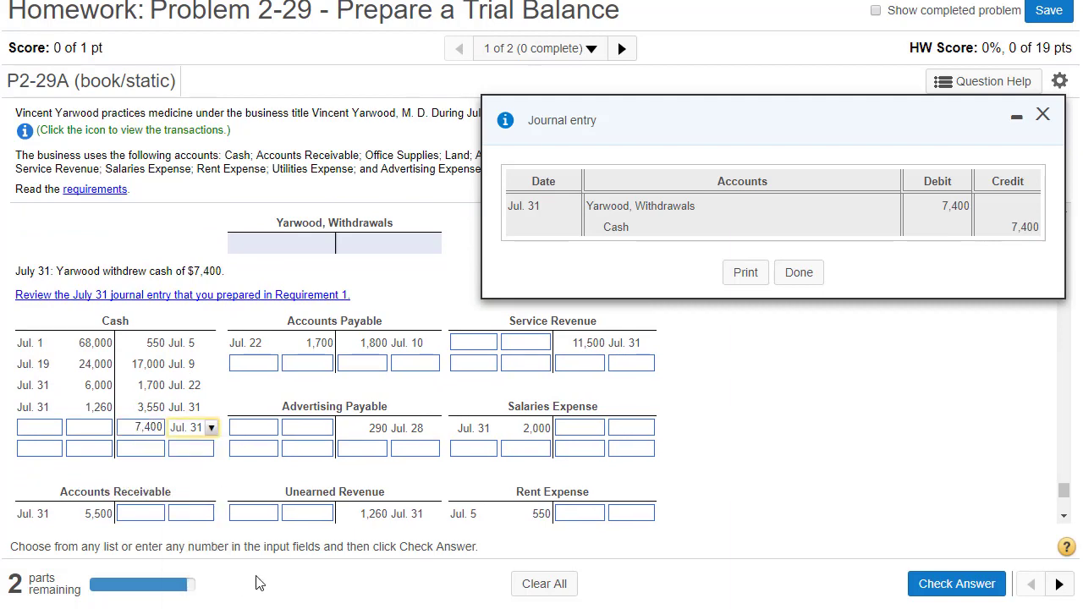
Close the July 31 withdrawal journal entry, submit the posting for checking and dismiss the feedback.
left_click(799, 272)
left_click(965, 592)
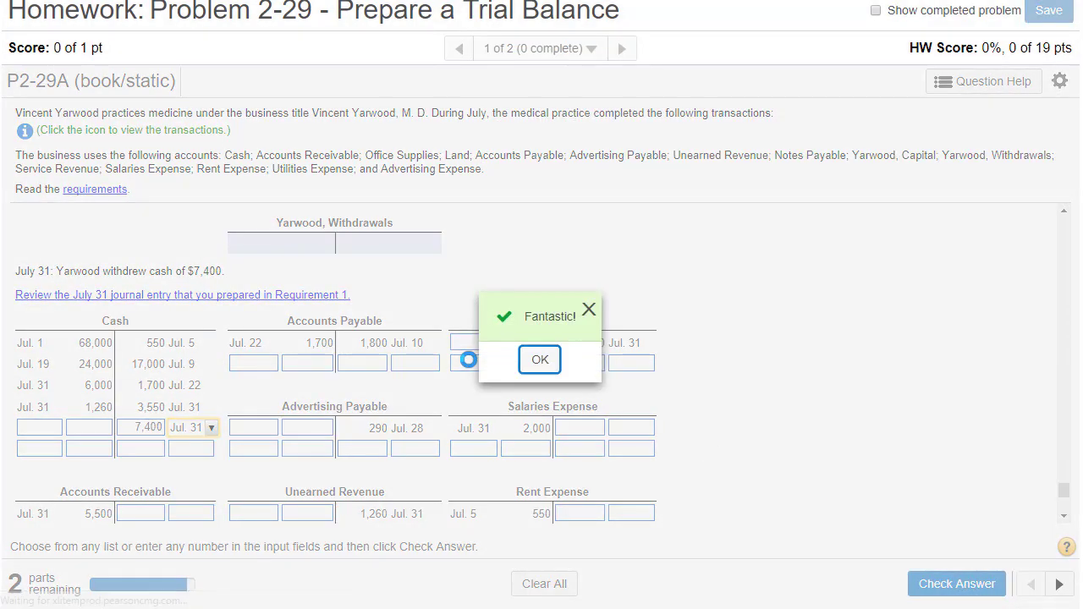
left_click(534, 361)
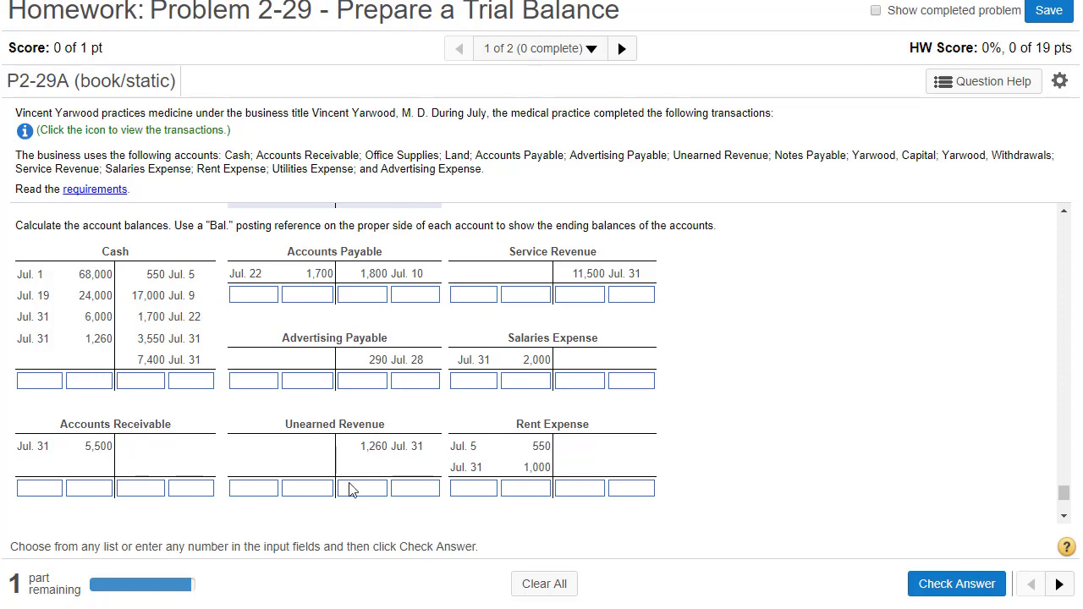
Consult the accounting equation chart and enter the Cash ending balance of 69,060 on the debit side with the Bal. reference.
left_click_drag(338, 607, 310, 386)
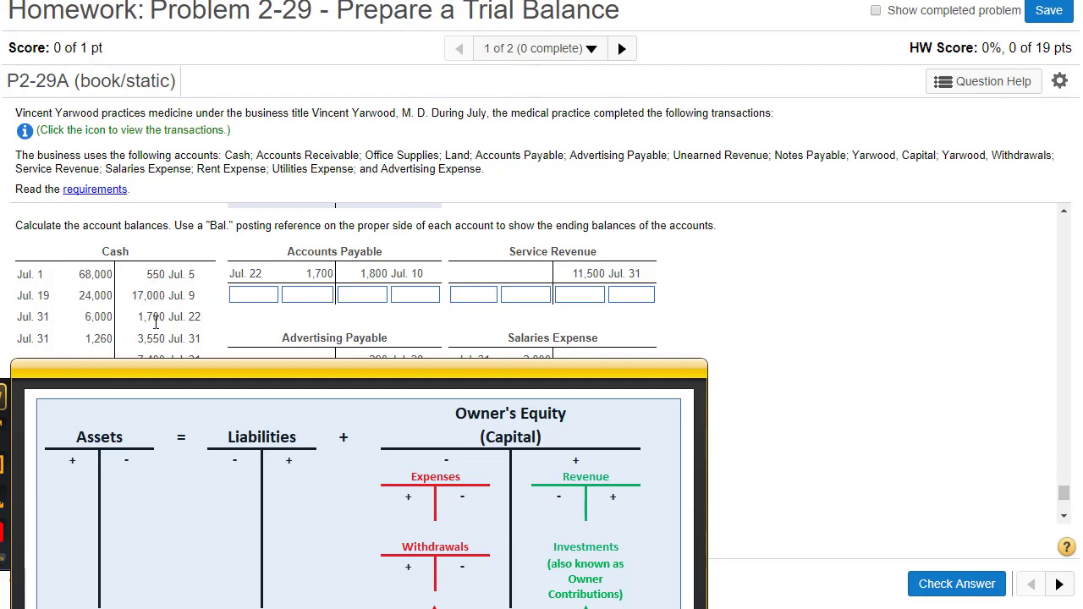
left_click(170, 369)
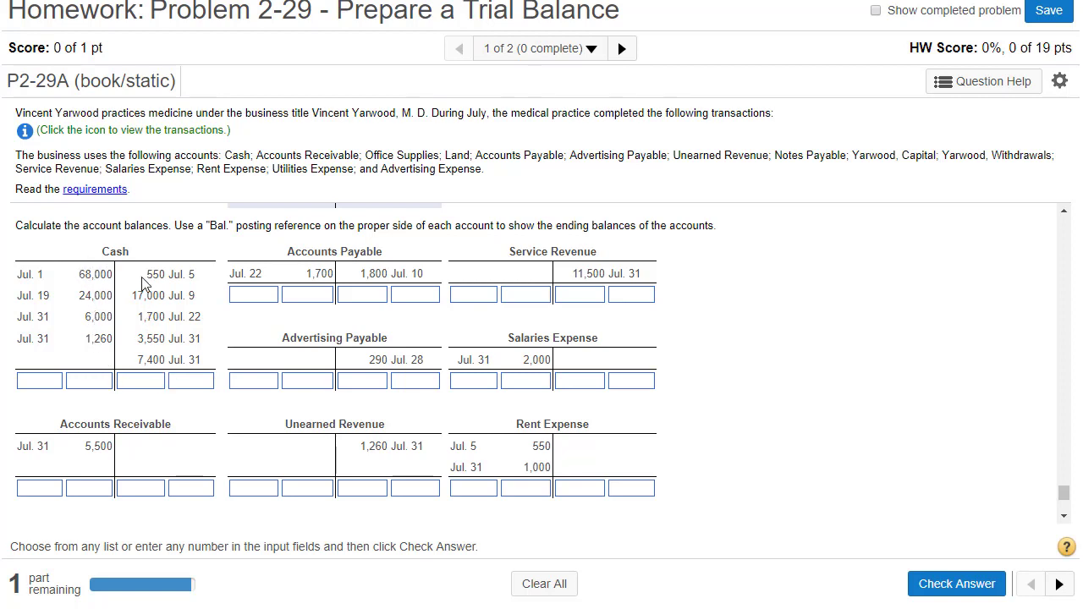
left_click(88, 382)
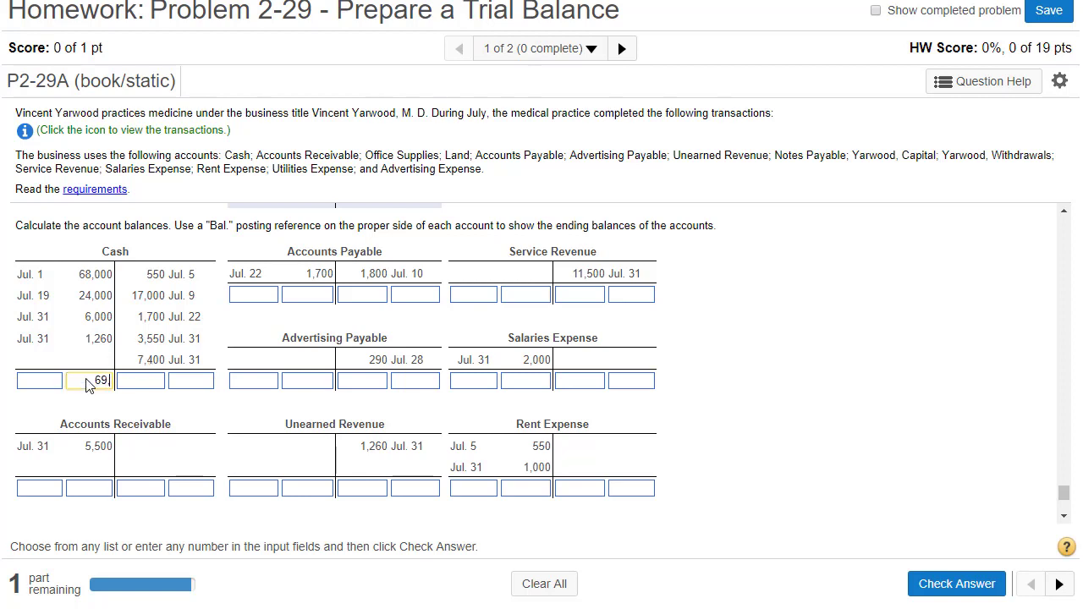
type("60")
left_click(42, 382)
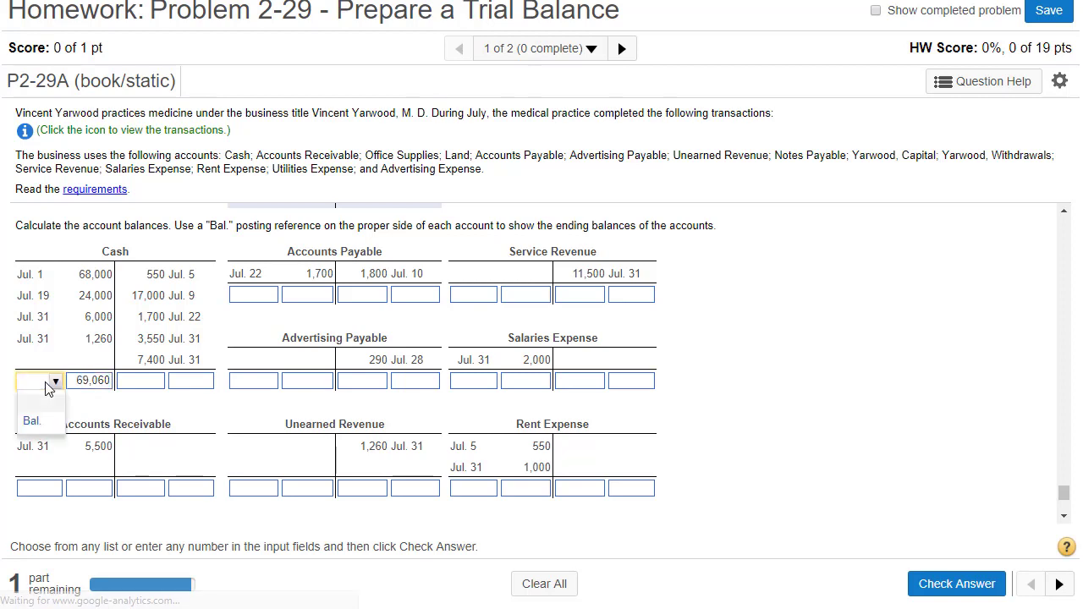
left_click(32, 421)
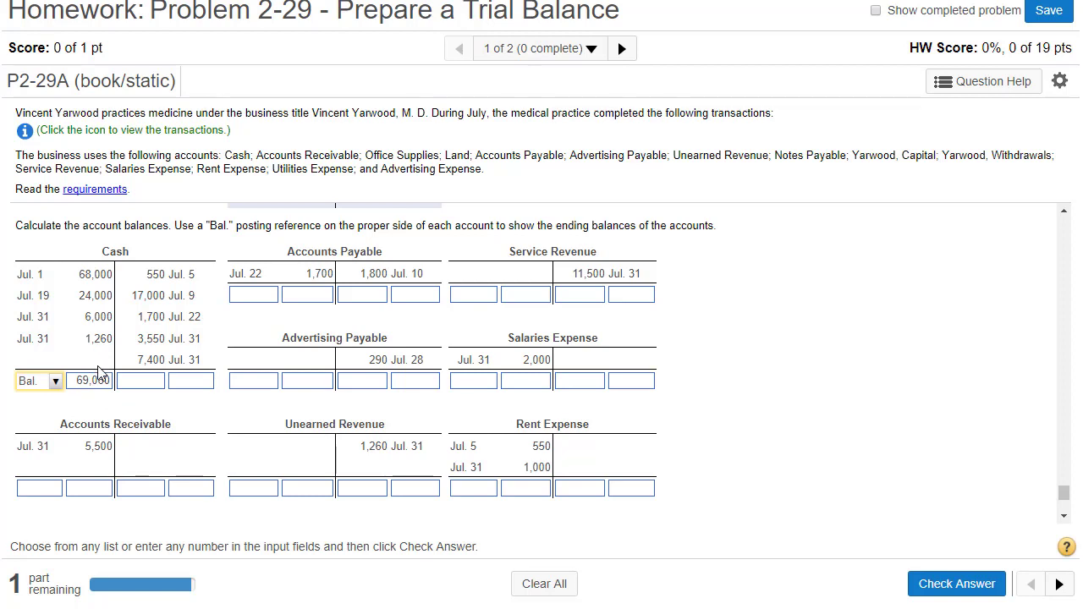
Enter the Accounts Receivable ending balance of 5500 on the debit side with the Bal. reference.
scroll(97, 376, "down", 2)
left_click(52, 405)
left_click(51, 405)
left_click(32, 442)
left_click(89, 406)
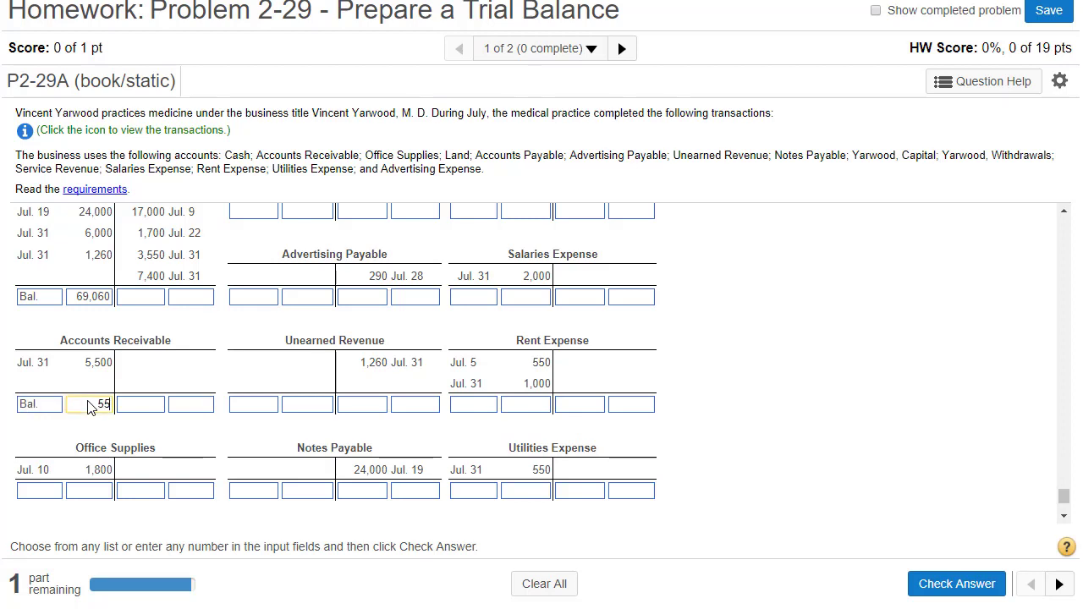
Enter the Office Supplies ending balance of 1800 on the debit side with the Bal. reference.
left_click(36, 494)
left_click(34, 530)
left_click(92, 492)
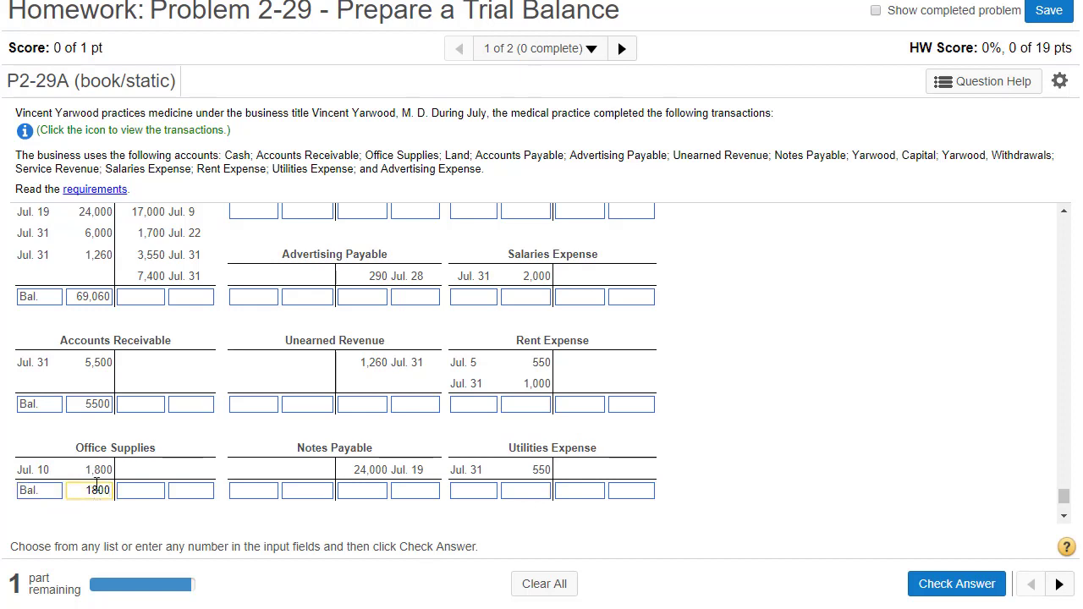
Enter the Land ending balance of 17000 on the debit side with the Bal. reference.
scroll(96, 484, "down", 2)
left_click(75, 428)
type("17000")
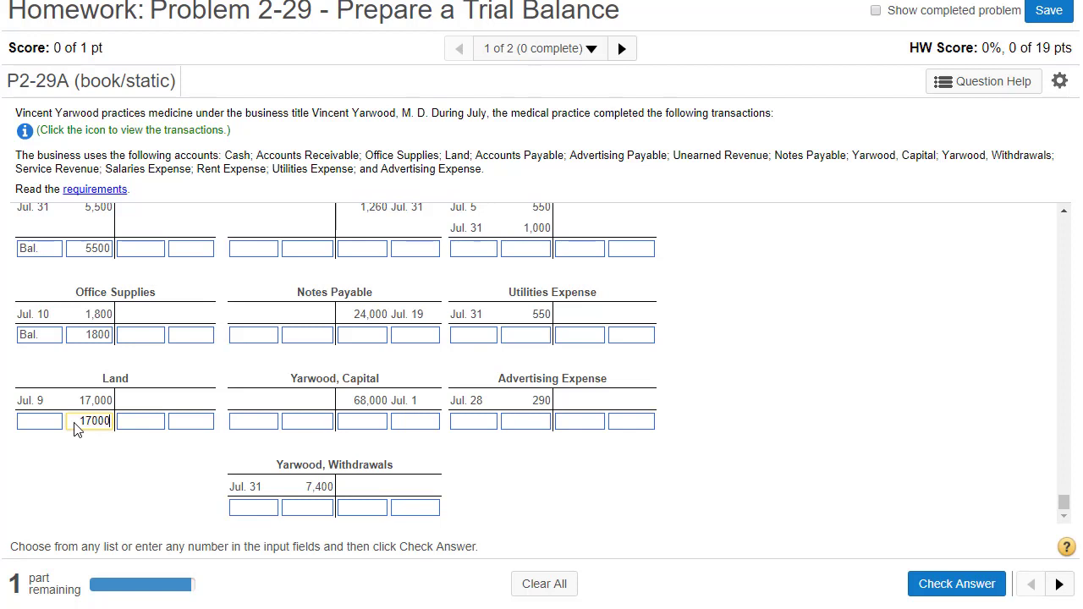
left_click(31, 433)
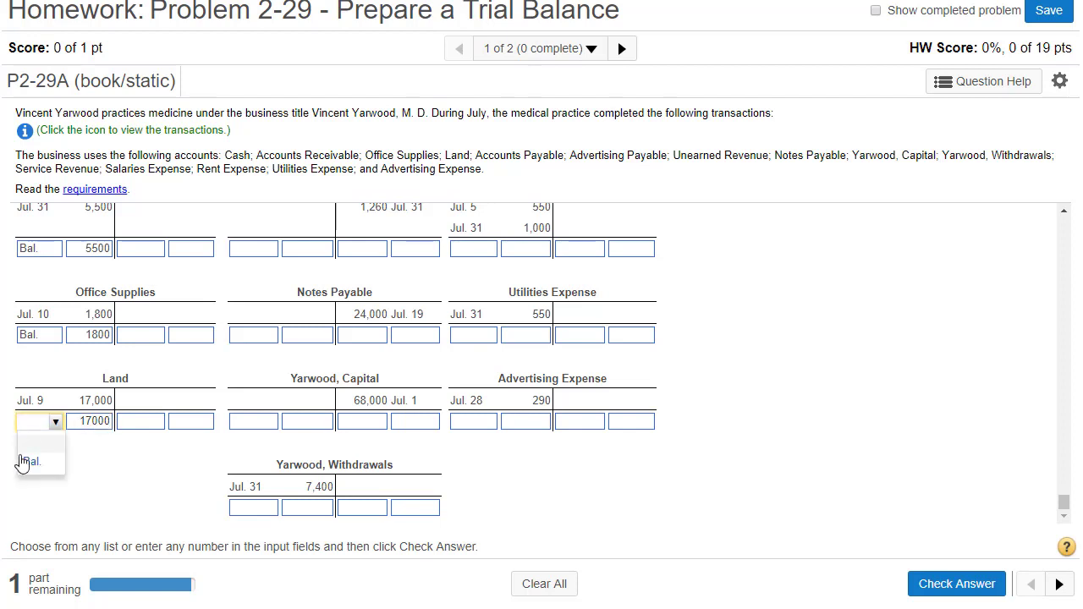
left_click(25, 461)
Compare the Accounts Payable postings with the accounting equation chart and enter its ending balance of 100 on the credit side with the Bal. reference.
scroll(167, 398, "up", 3)
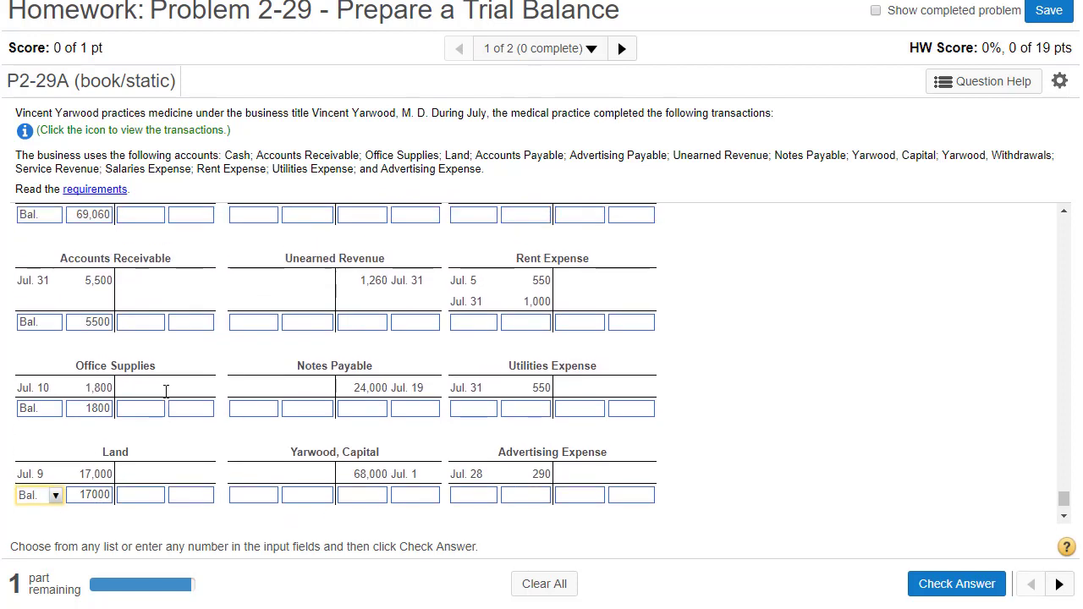
scroll(167, 399, "up", 3)
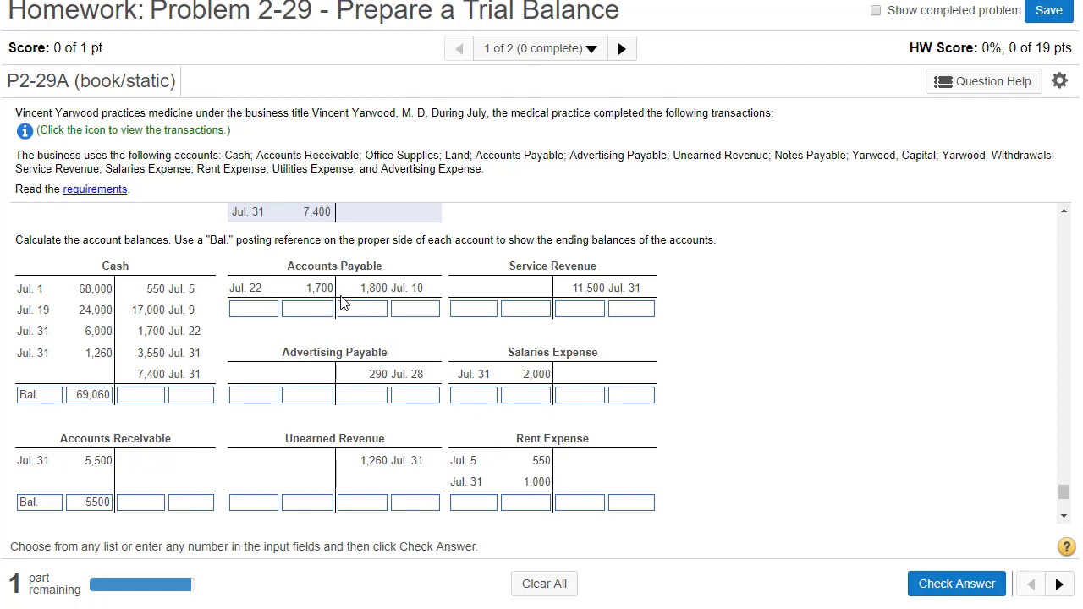
double_click(378, 290)
double_click(322, 291)
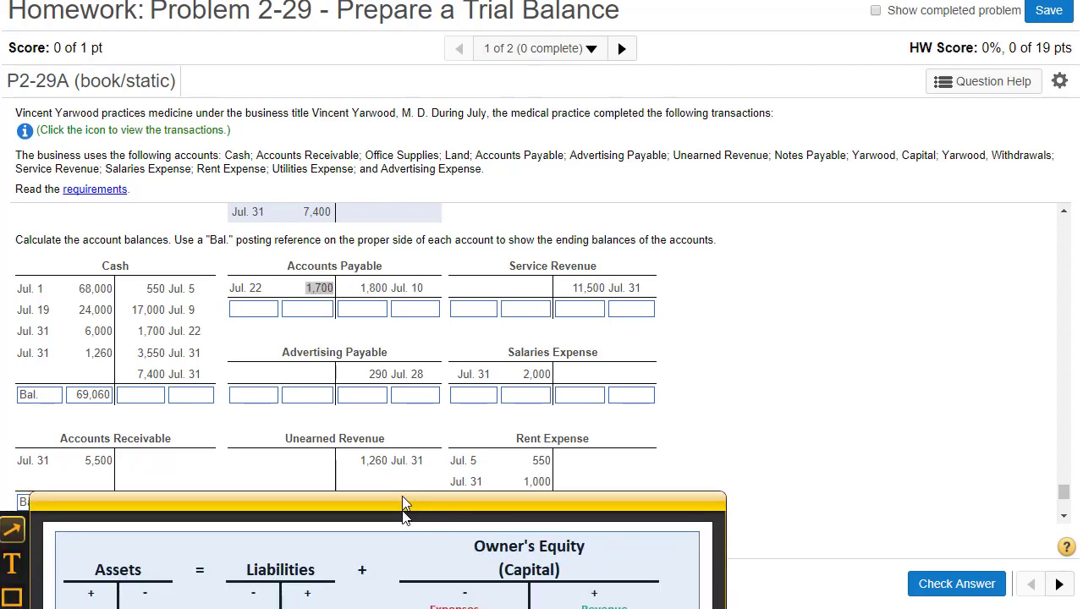
left_click_drag(383, 380, 487, 362)
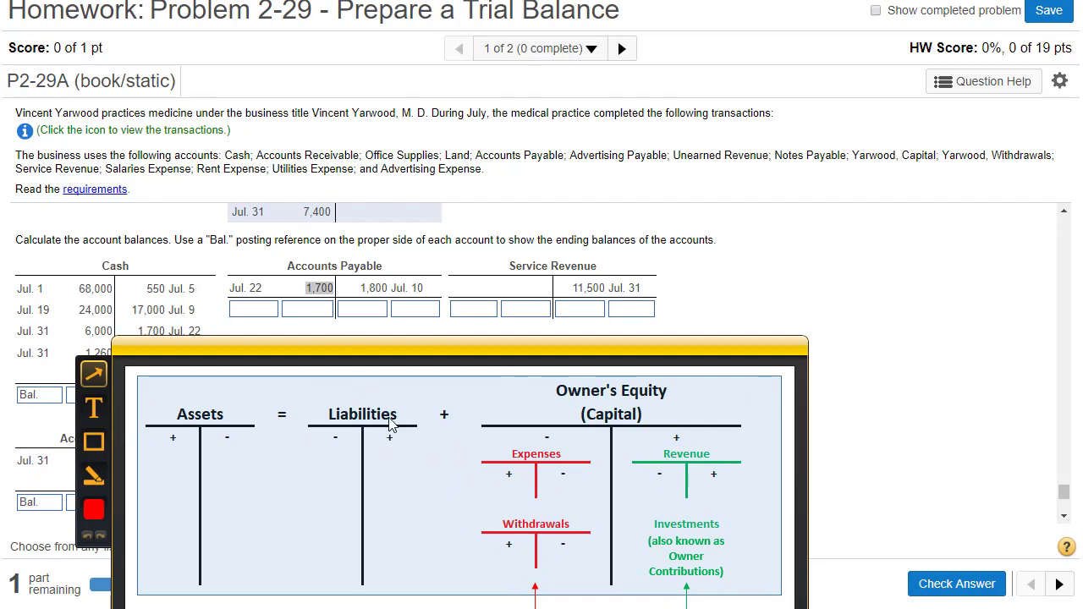
double_click(373, 287)
double_click(320, 289)
double_click(369, 288)
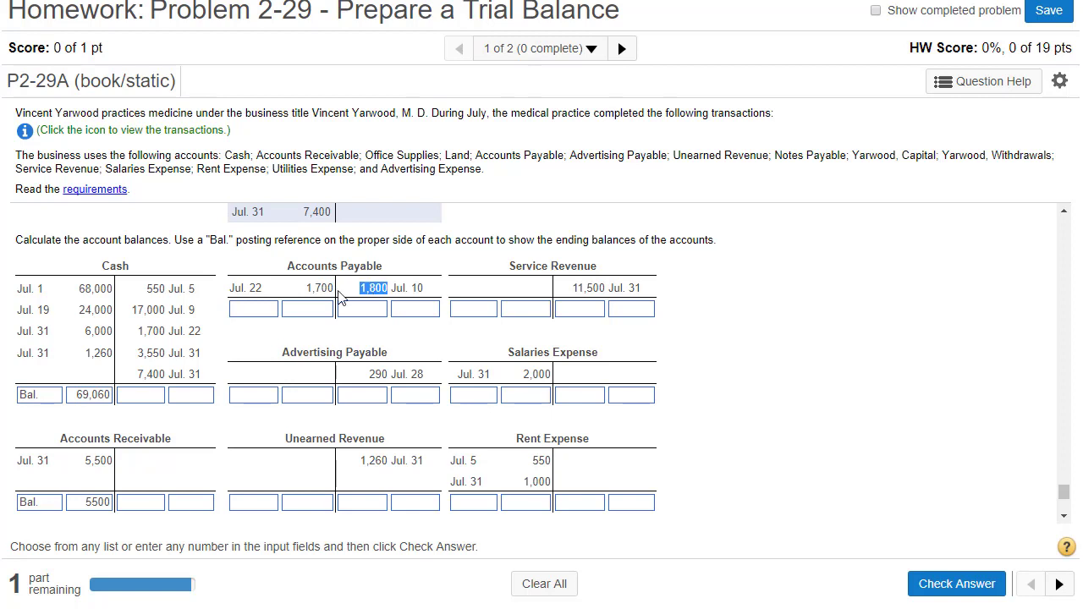
double_click(330, 288)
left_click(363, 315)
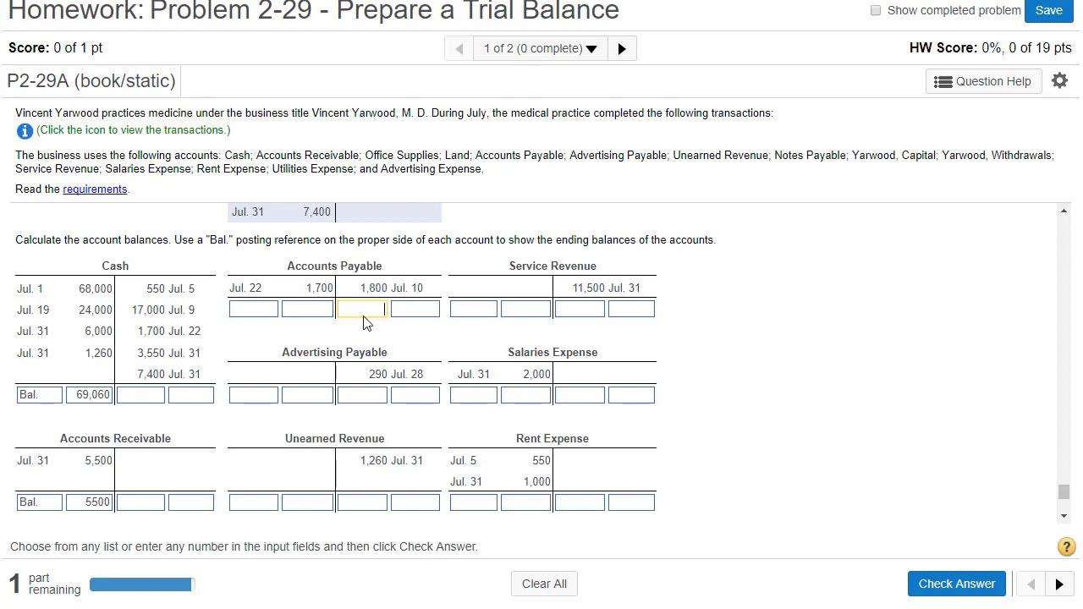
type("100")
left_click(412, 316)
left_click(408, 351)
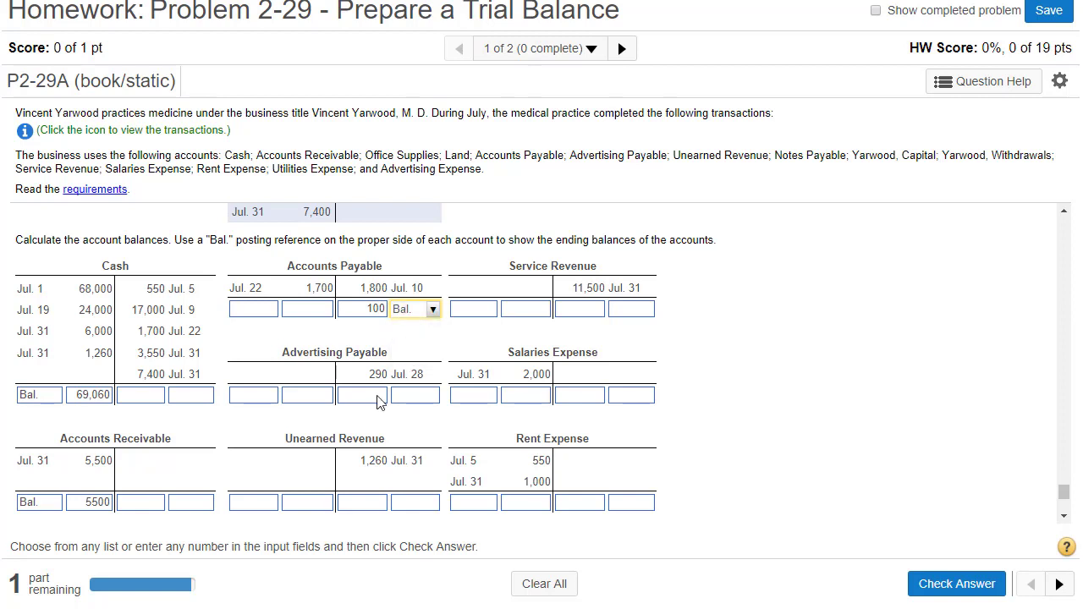
Enter credit-side ending balances with the Bal. reference: 290 for Advertising Payable and 1260 for Unearned Revenue.
left_click(370, 401)
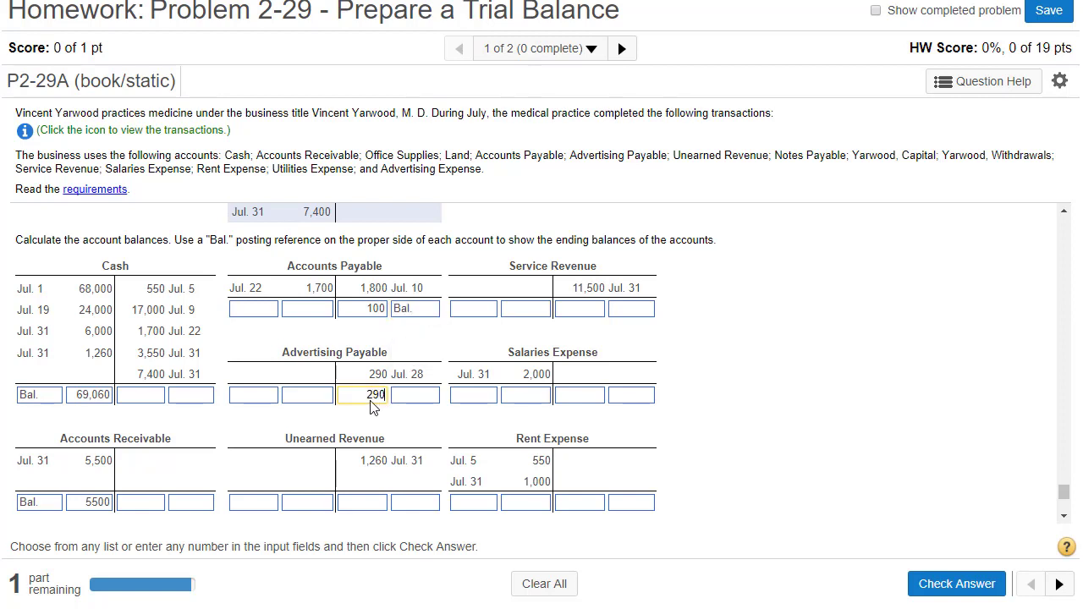
left_click(396, 394)
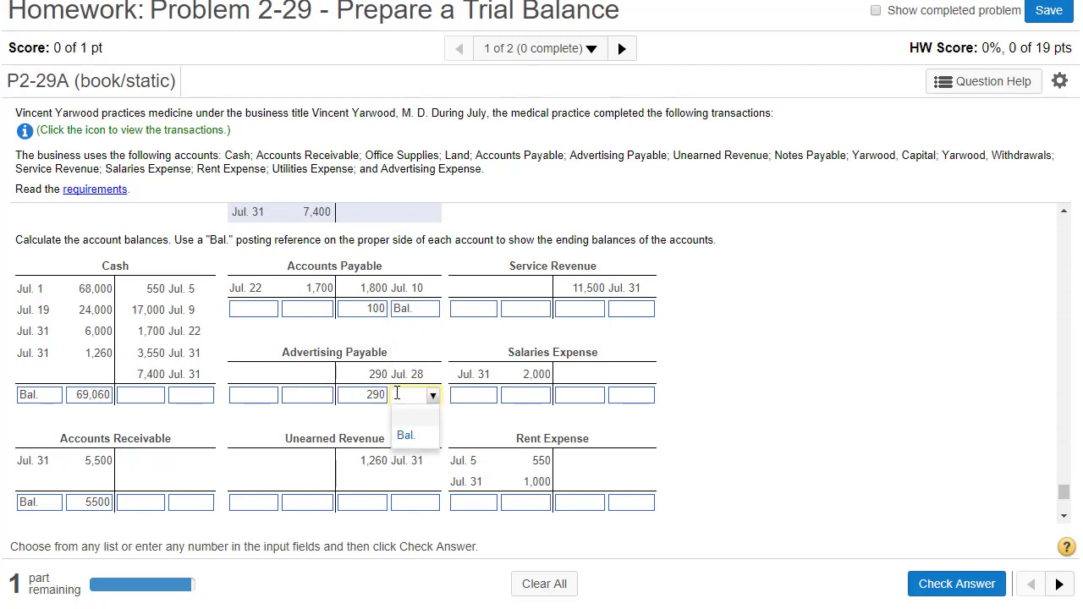
left_click(406, 436)
left_click(368, 504)
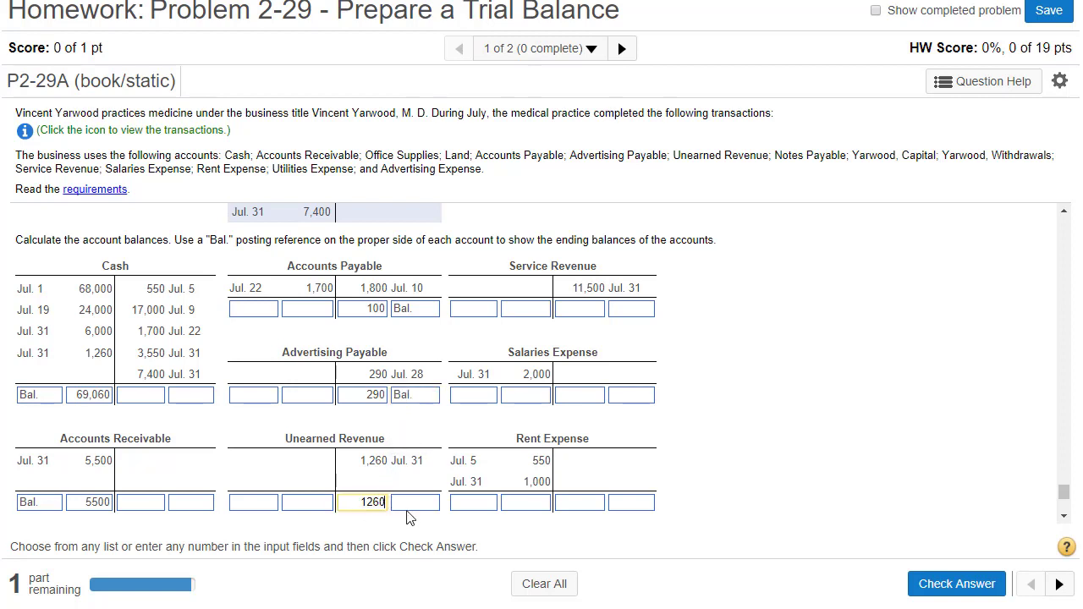
left_click(409, 504)
left_click(406, 540)
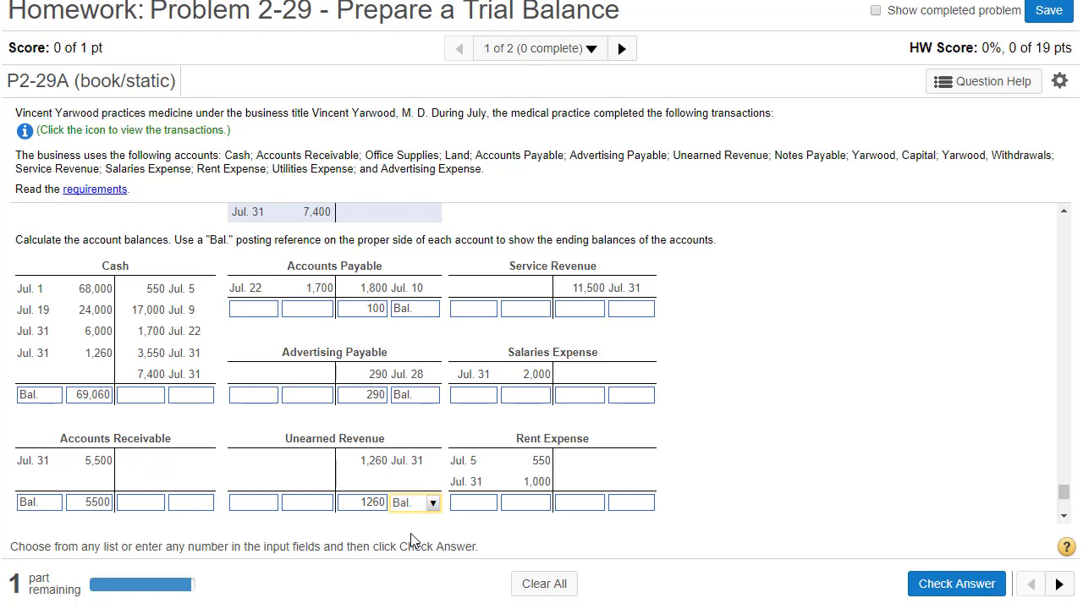
Enter credit-side ending balances with the Bal. reference: 24000 for Notes Payable and 68000 for the owner's Capital account.
scroll(459, 457, "down", 3)
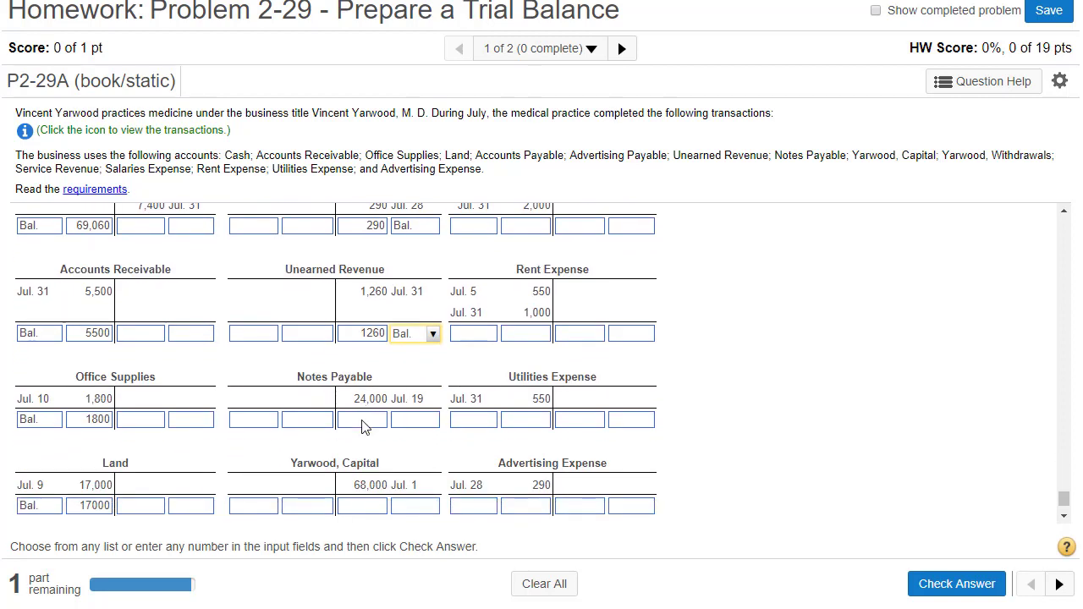
left_click(363, 420)
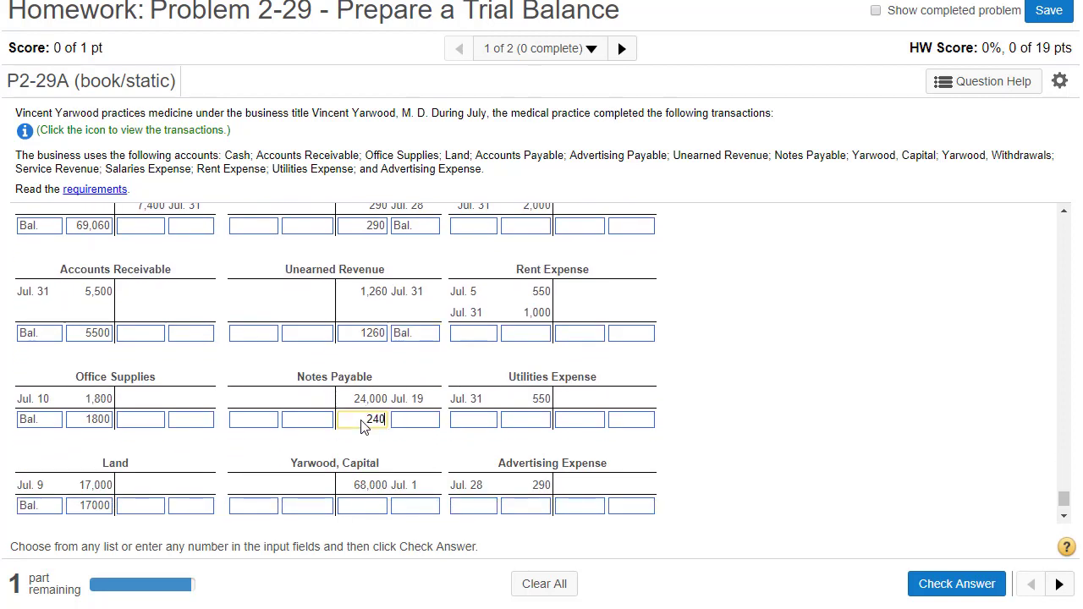
left_click(397, 421)
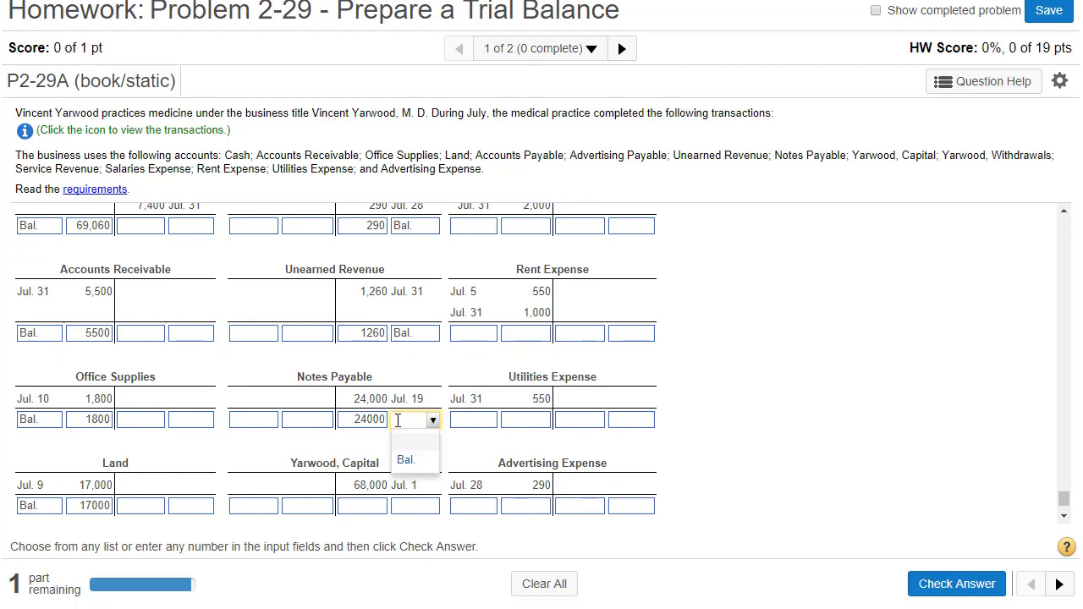
left_click(405, 462)
left_click(363, 500)
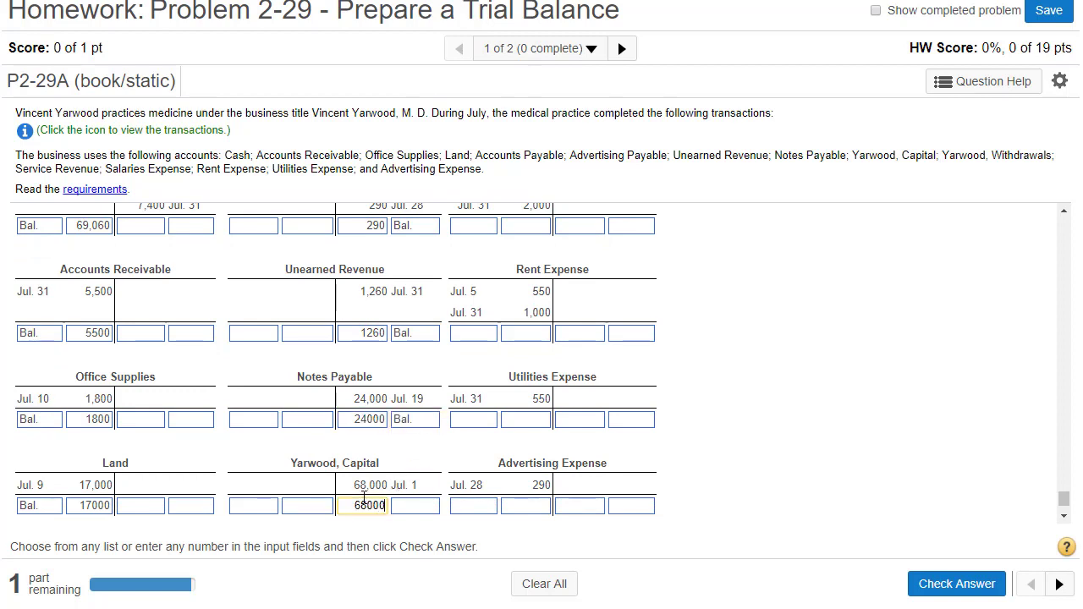
left_click(414, 507)
left_click(408, 546)
Enter the owner's Withdrawals ending balance of 7400 on the debit side with the Bal. reference.
scroll(480, 480, "down", 2)
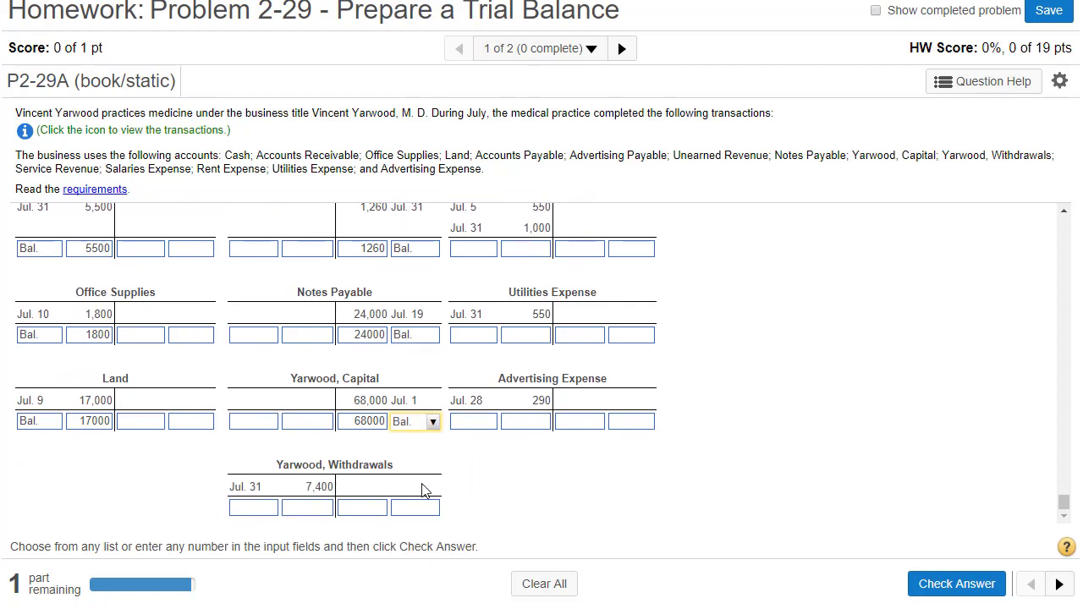
left_click(246, 511)
left_click(244, 548)
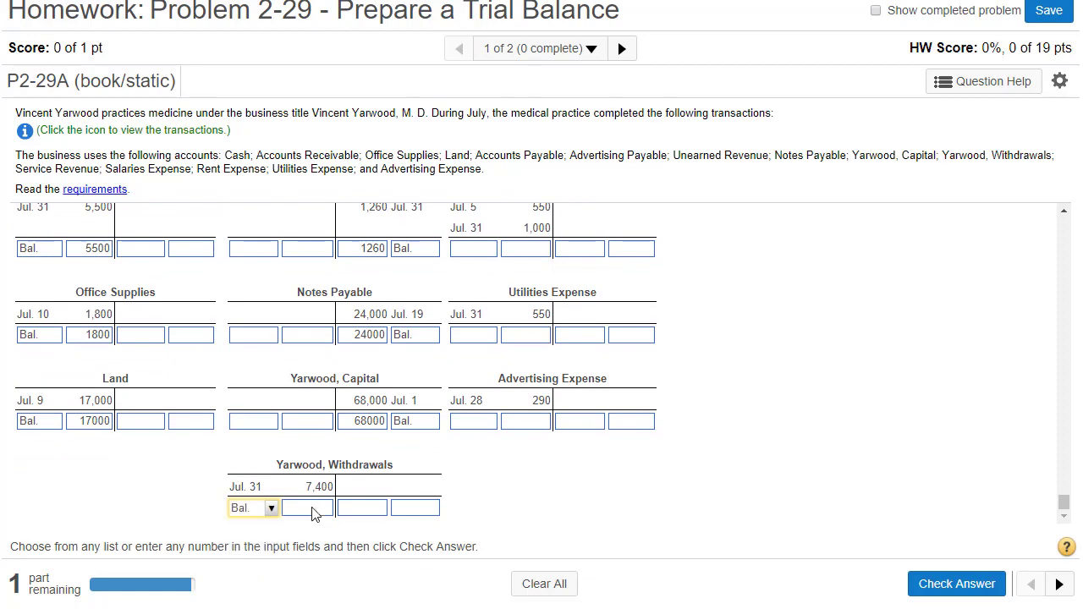
left_click(317, 510)
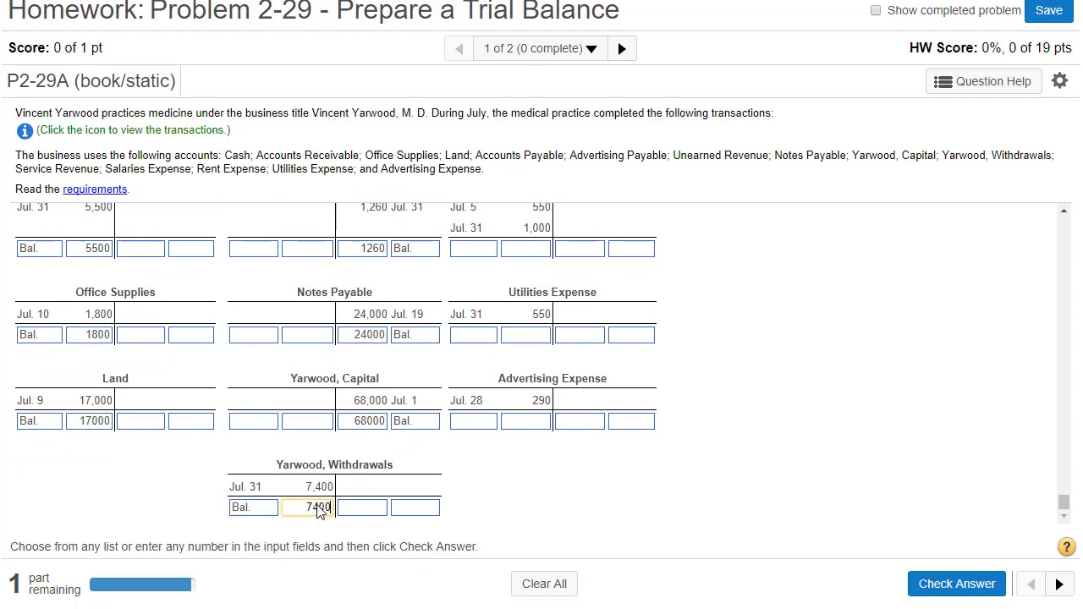
Enter the Service Revenue ending balance of 11500 on the credit side with the Bal. reference.
scroll(575, 356, "up", 5)
scroll(584, 398, "down", 1)
scroll(597, 310, "up", 1)
left_click(592, 283)
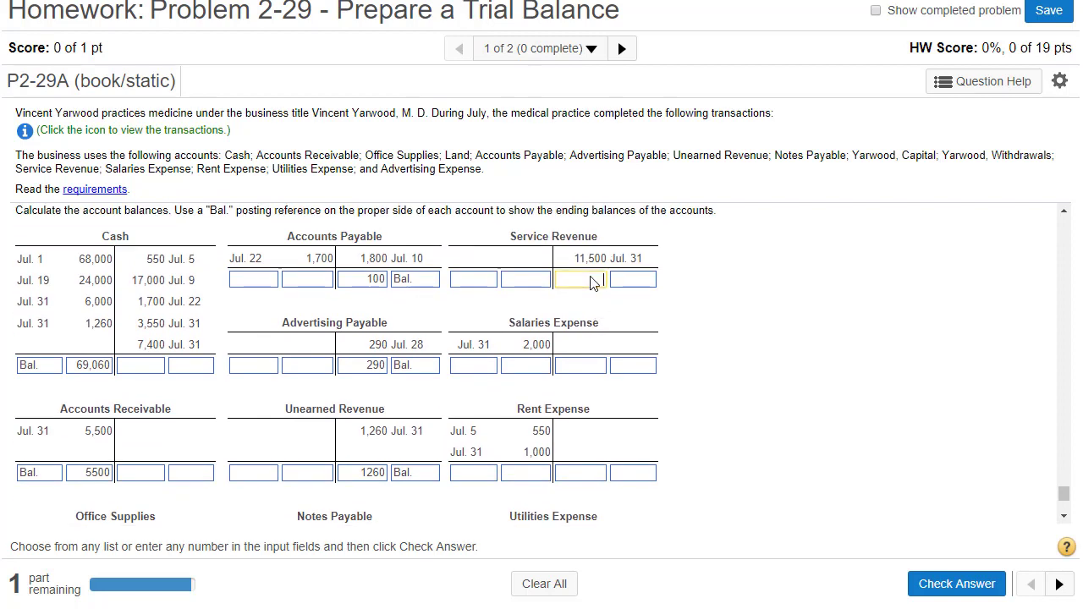
left_click(632, 282)
left_click(624, 322)
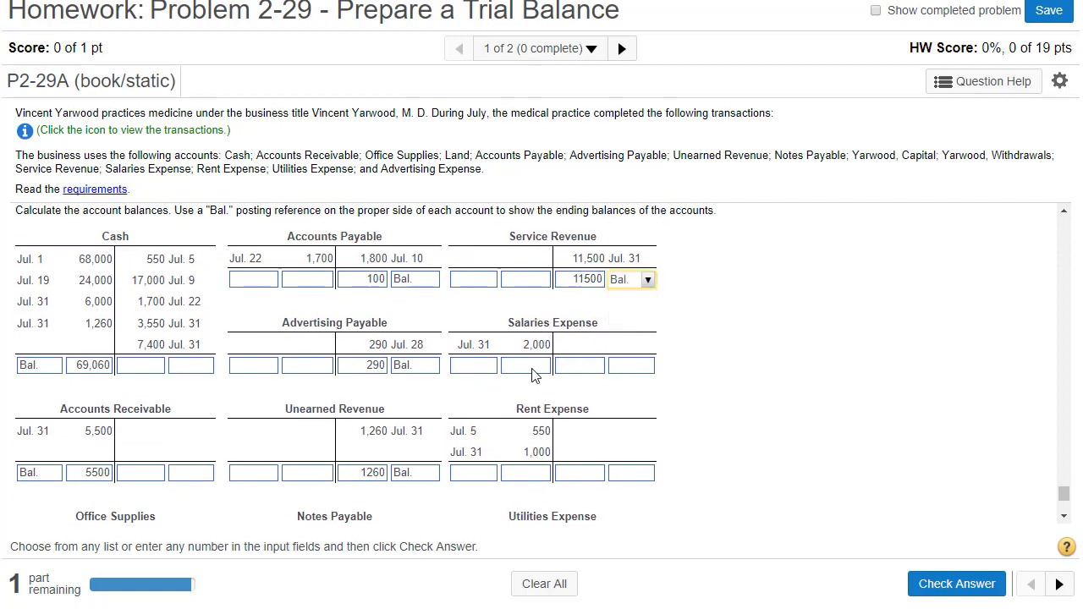
Enter debit-side ending balances with the Bal. reference: 2000 for Salaries Expense and 1550 for Rent Expense.
left_click(525, 369)
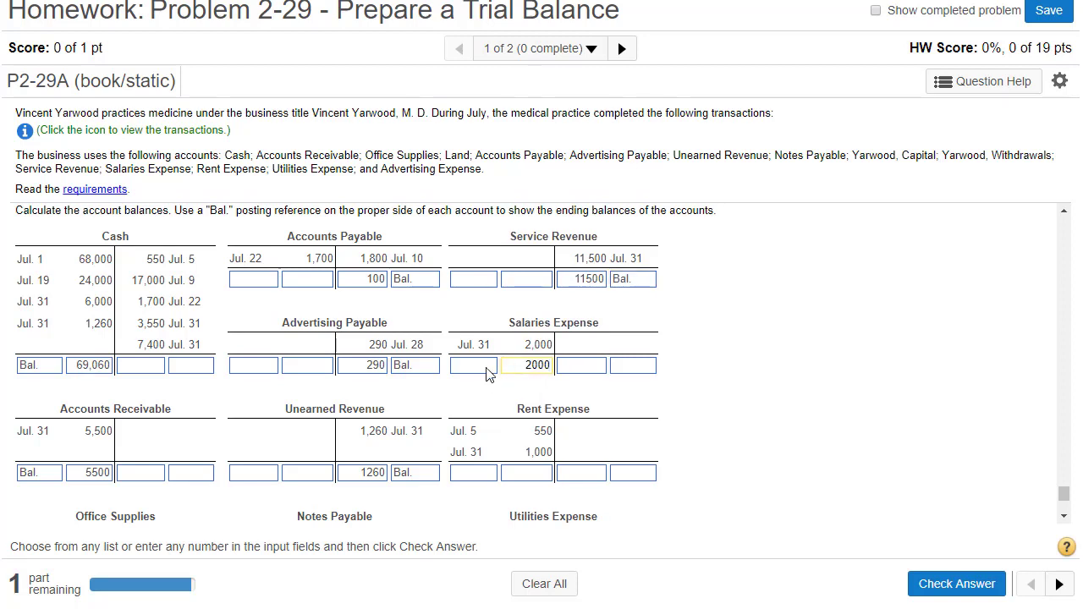
left_click(488, 373)
left_click(470, 404)
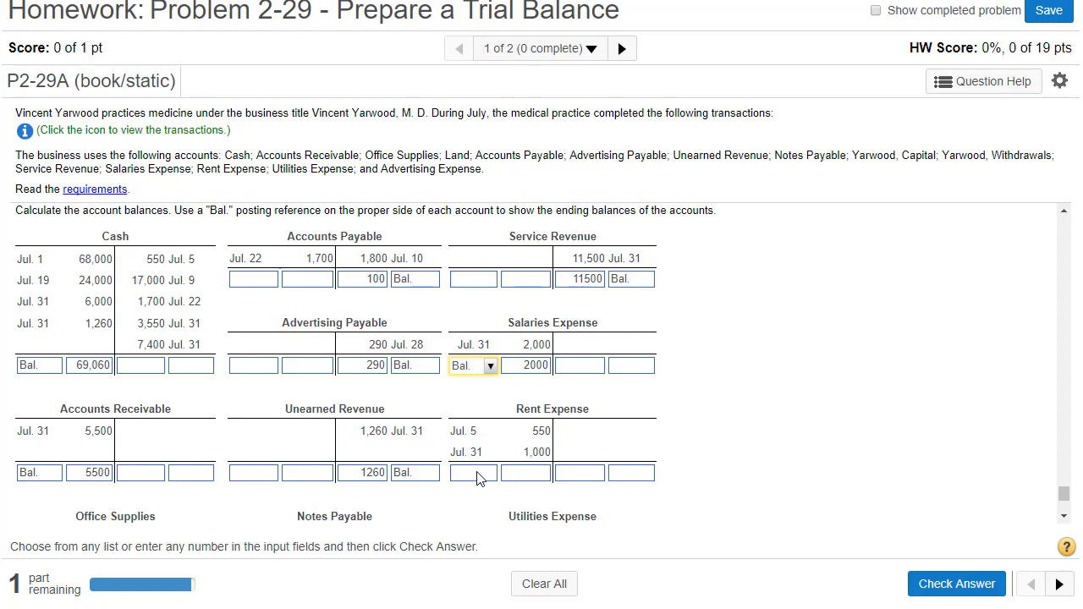
left_click(478, 479)
left_click(477, 507)
left_click(526, 474)
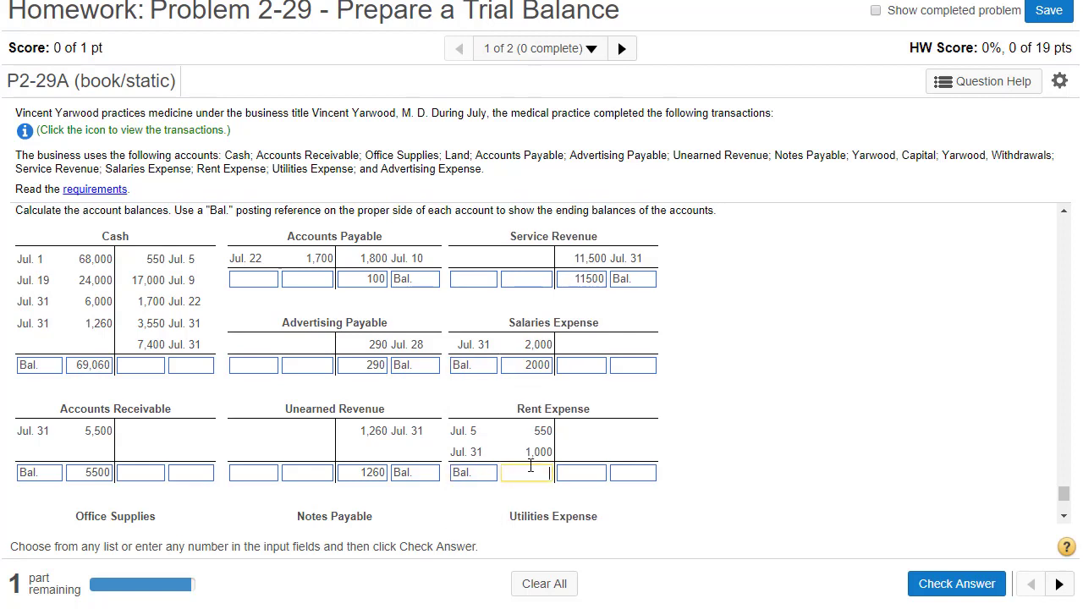
type("1550")
Enter debit-side ending balances with the Bal. reference: 550 for Utilities Expense and 290 for Advertising Expense.
scroll(531, 465, "down", 2)
left_click(544, 362)
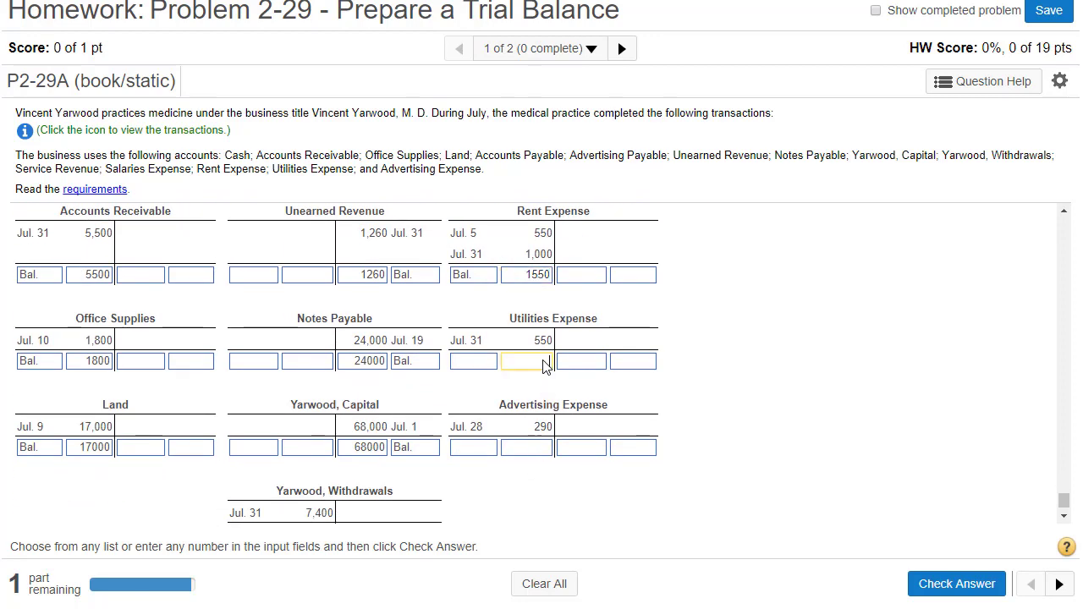
type("550")
left_click(490, 363)
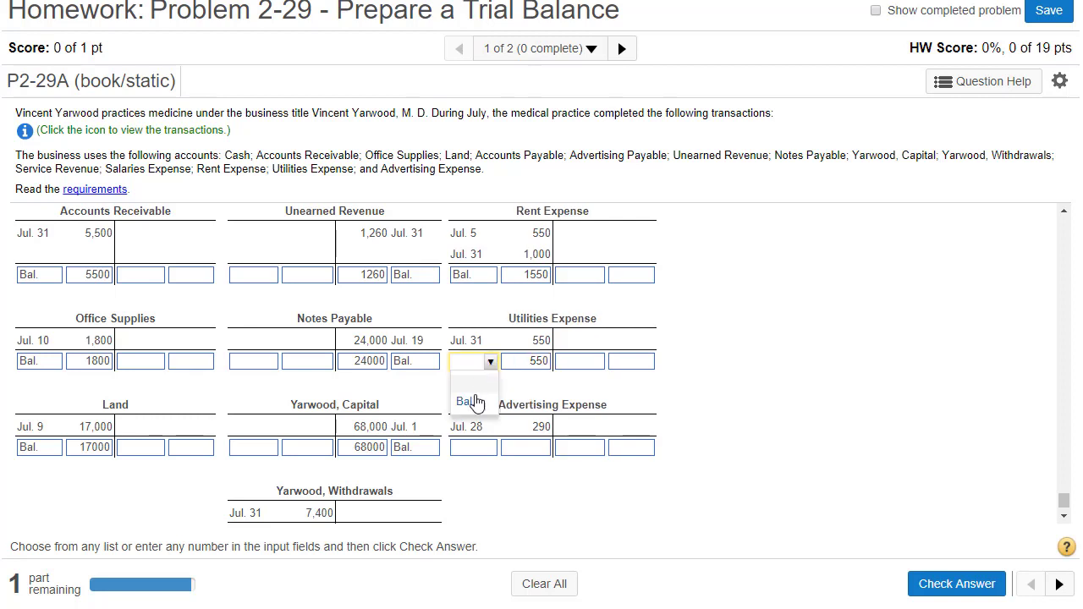
left_click(476, 401)
left_click(525, 449)
type("290")
left_click(480, 449)
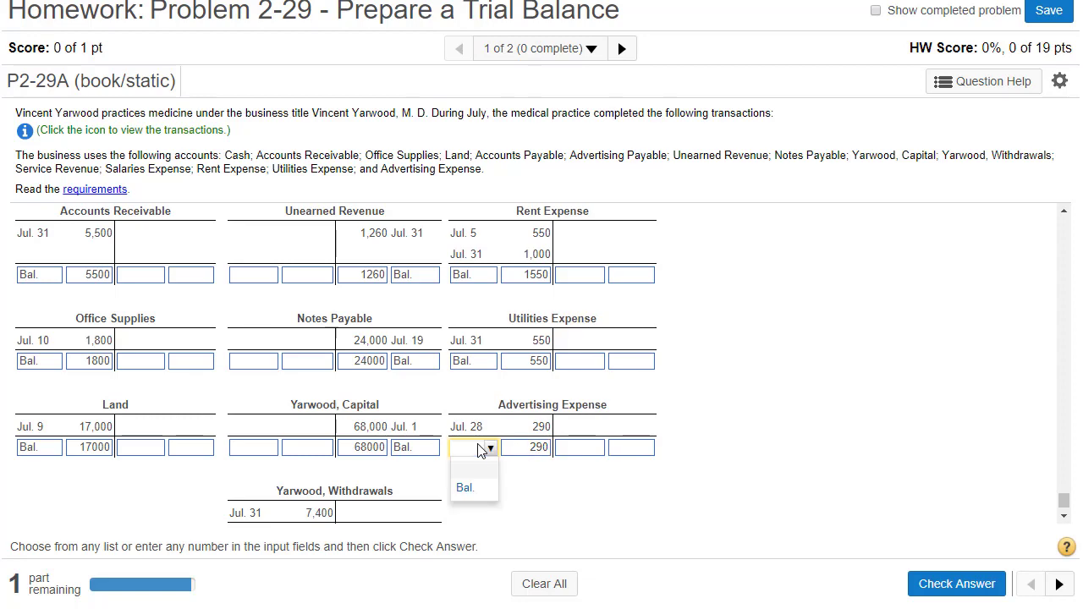
left_click(468, 488)
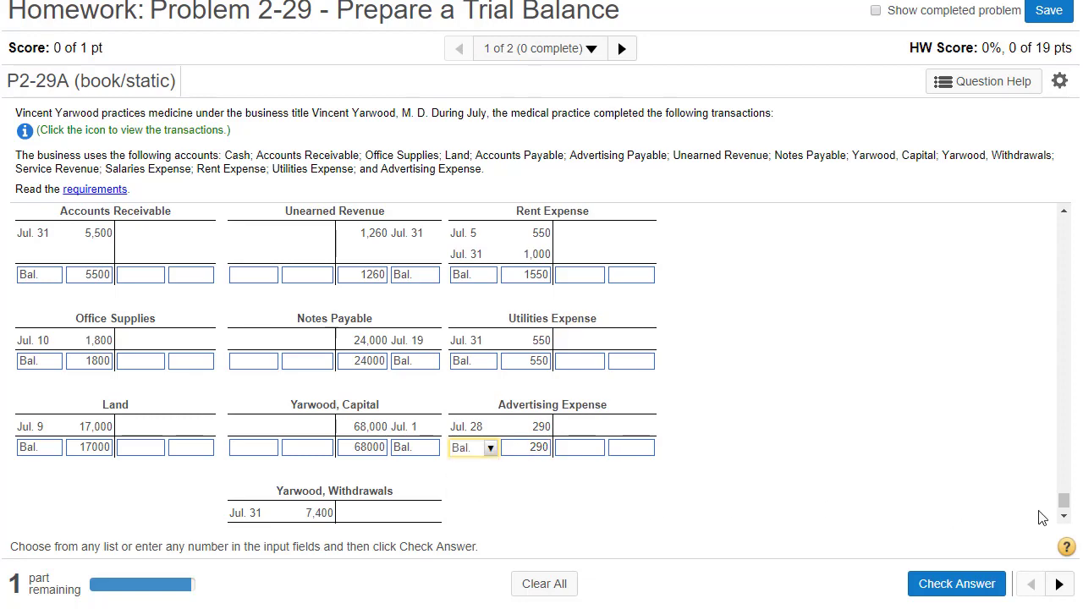
Review the ending balances entered across the T-accounts, from Cash through the liability accounts down to Notes Payable.
left_click_drag(1064, 505, 1068, 494)
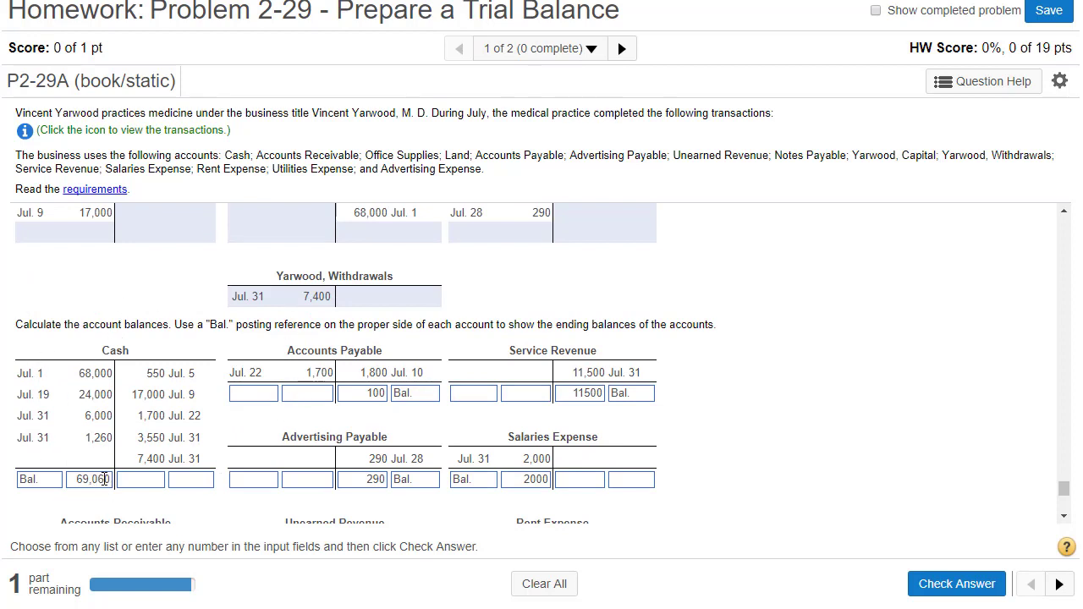
scroll(104, 479, "down", 3)
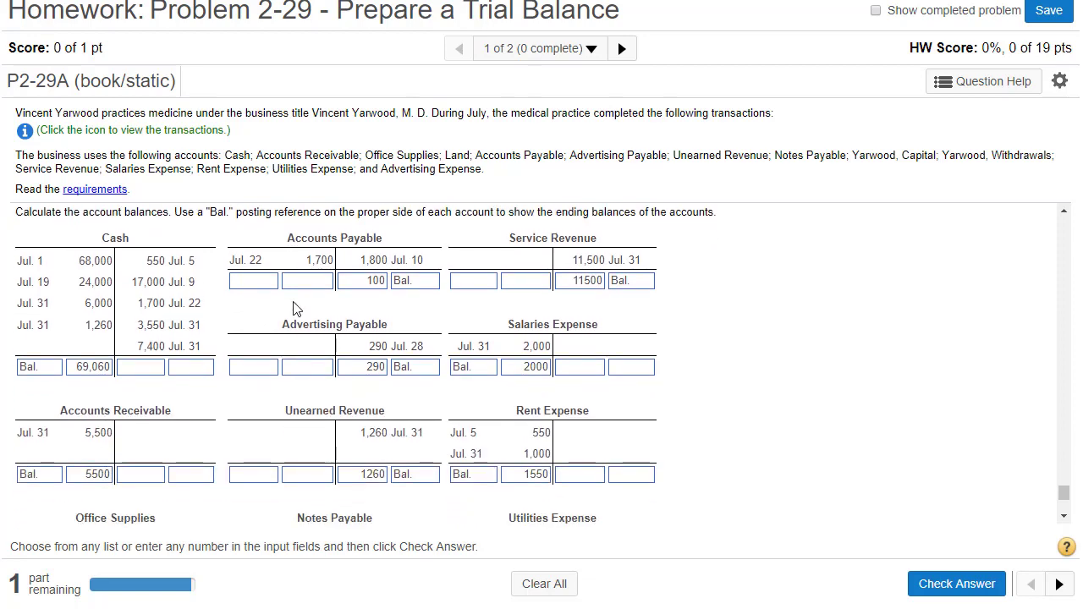
double_click(379, 280)
double_click(385, 366)
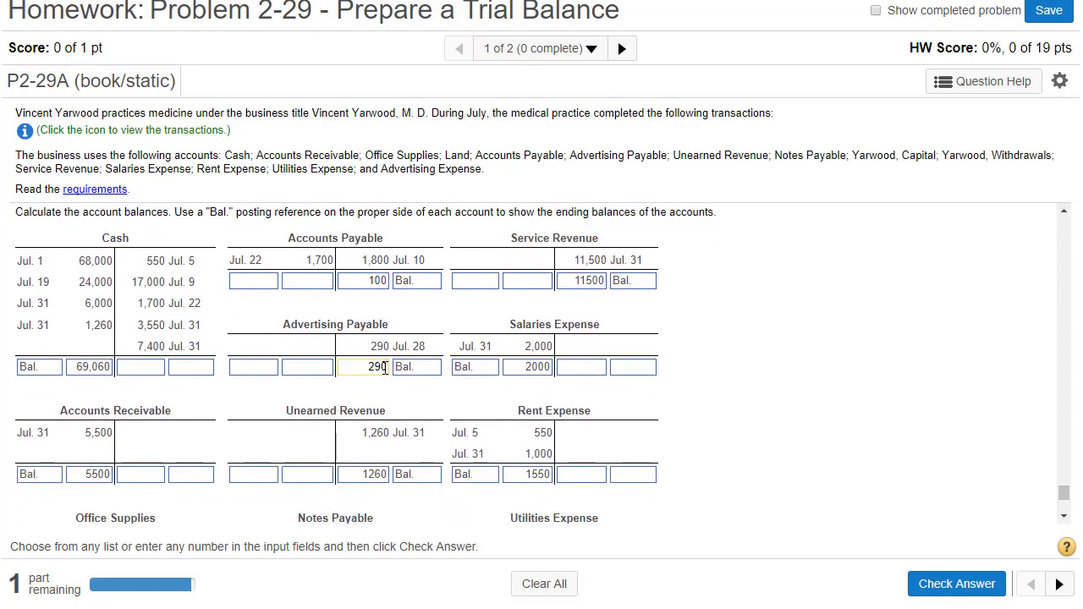
double_click(378, 474)
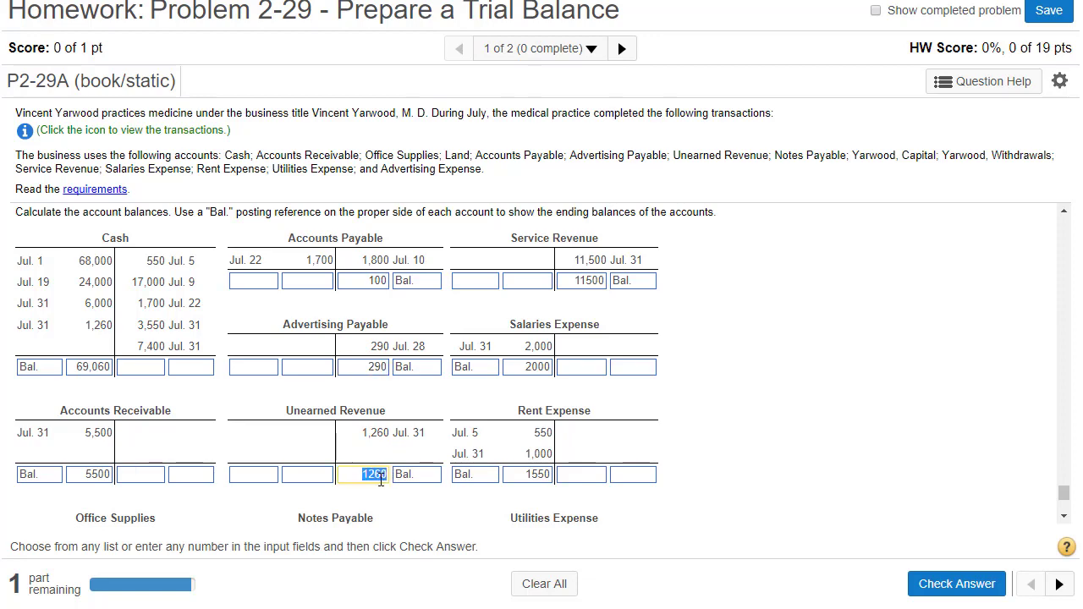
scroll(380, 478, "down", 1)
double_click(380, 476)
scroll(415, 472, "down", 1)
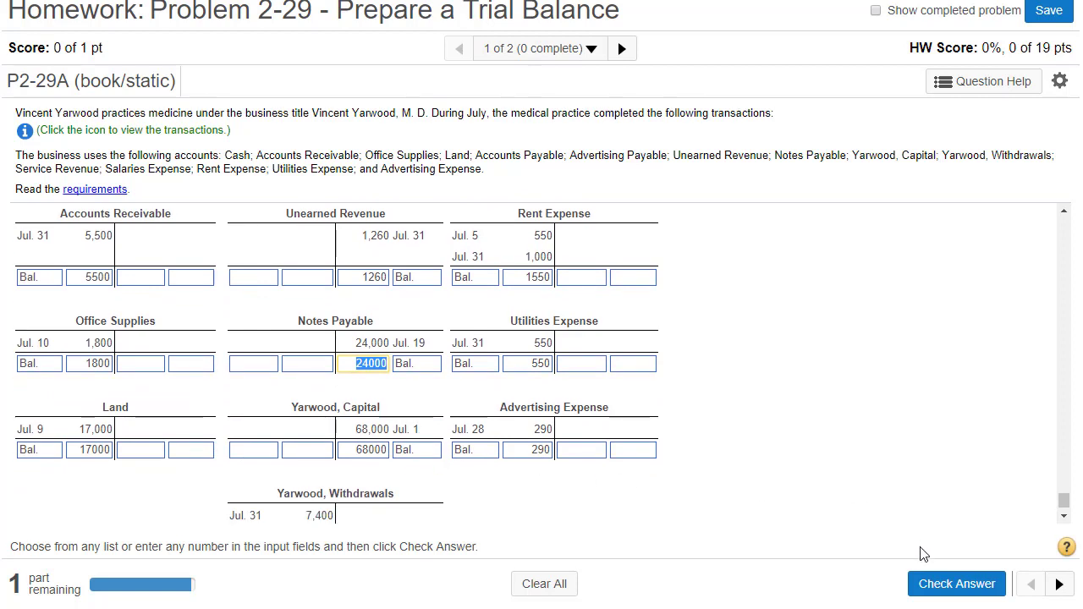
Submit the T-account ending balances for checking, dismiss the feedback and return to the completed T-accounts to reference their balances.
left_click(934, 583)
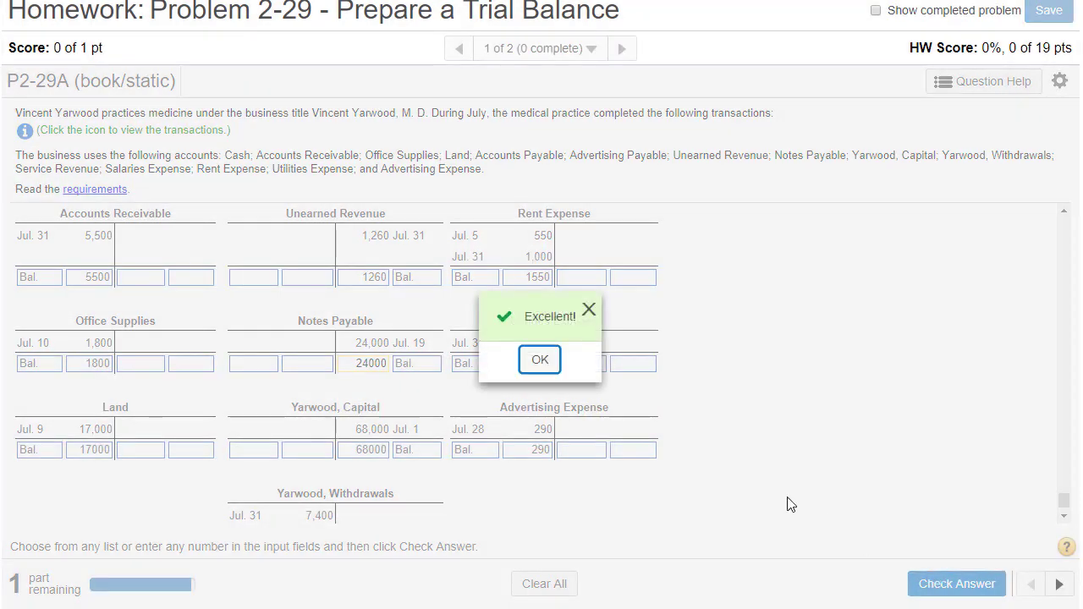
left_click(540, 361)
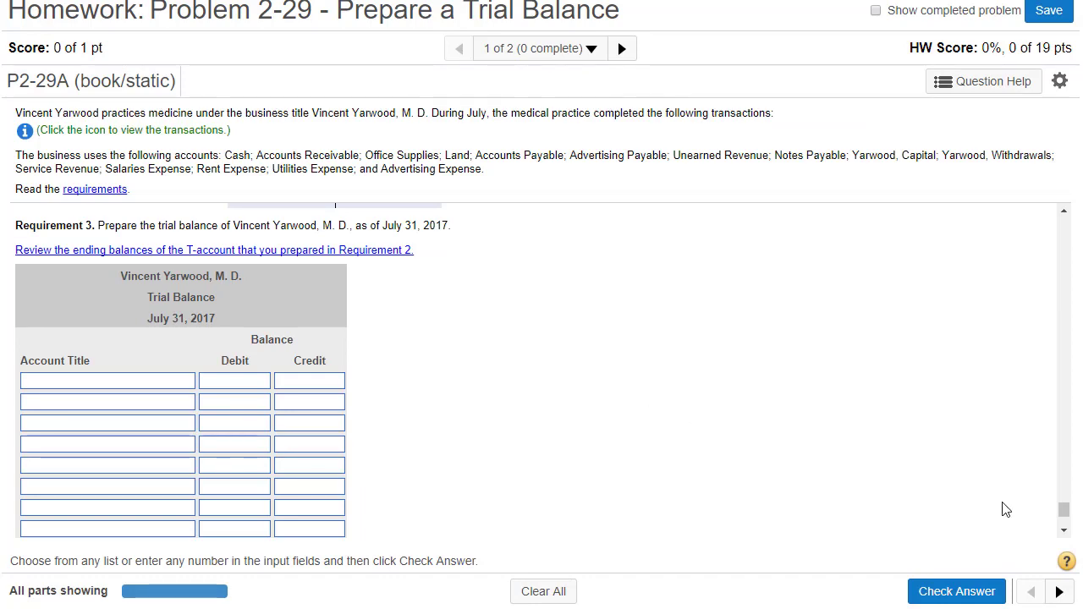
left_click_drag(1063, 513, 1068, 495)
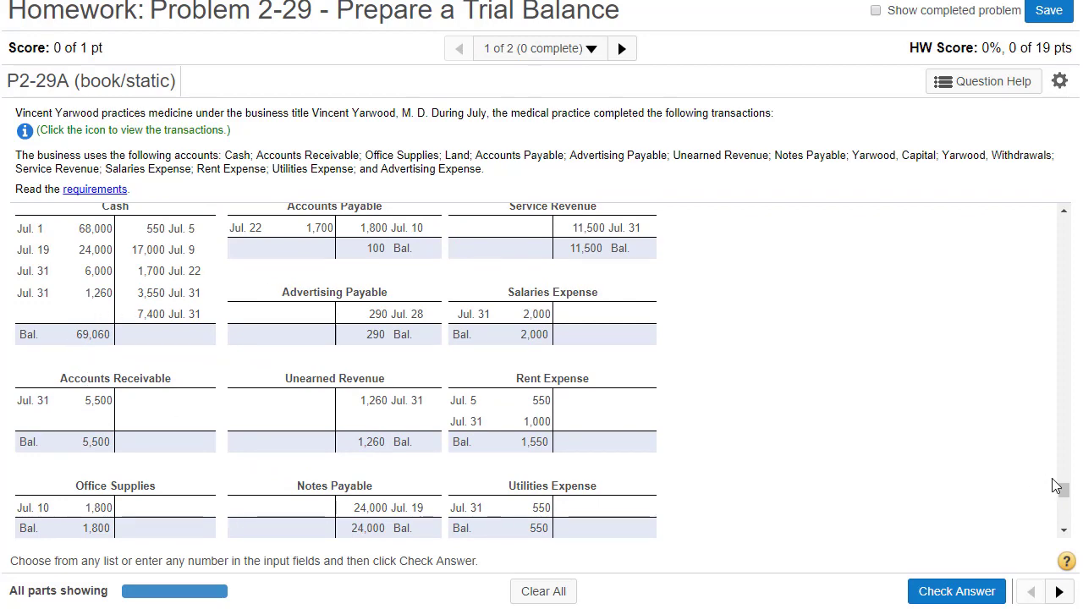
Copy the Cash T-account's ending balance and add Cash to the first trial balance row with a debit of 69,060.
mouse_move(1064, 495)
left_mouse_down()
mouse_move(1064, 521)
mouse_move(1057, 510)
left_mouse_up()
double_click(175, 229)
double_click(161, 230)
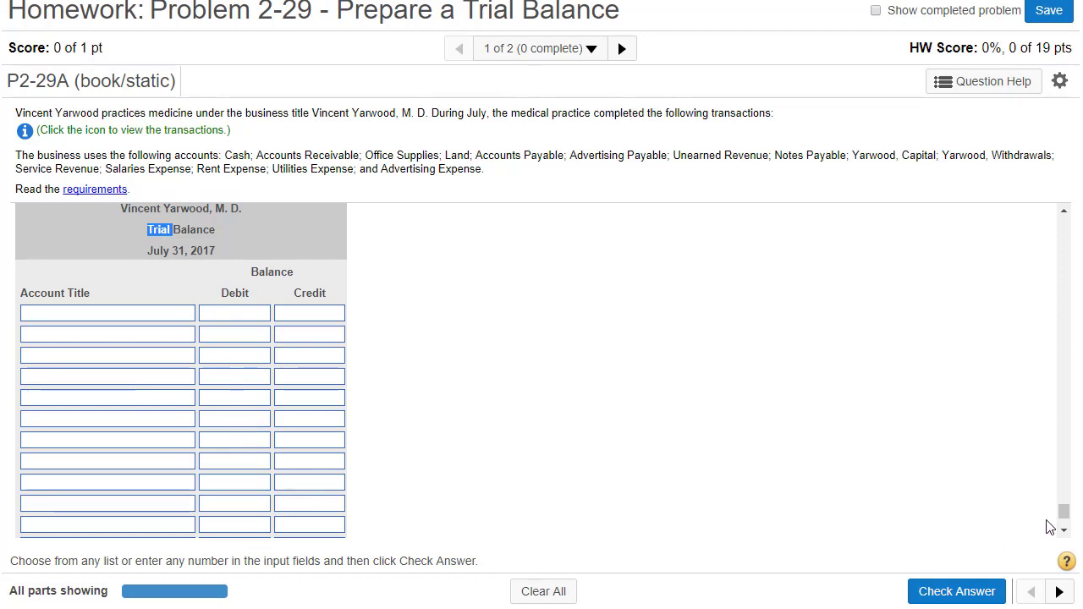
left_click_drag(1067, 512, 1072, 493)
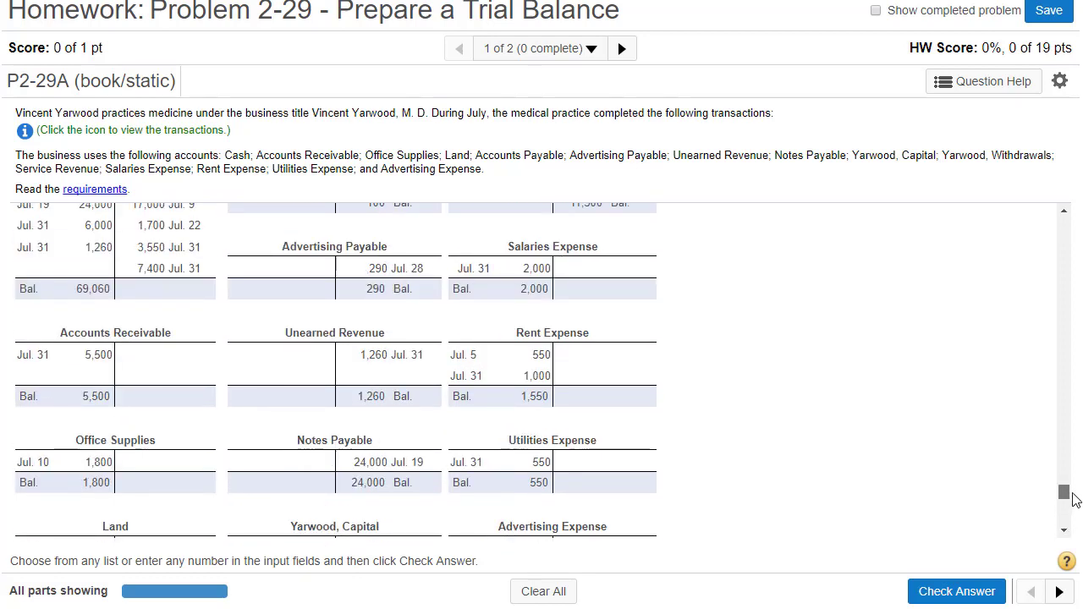
double_click(96, 288)
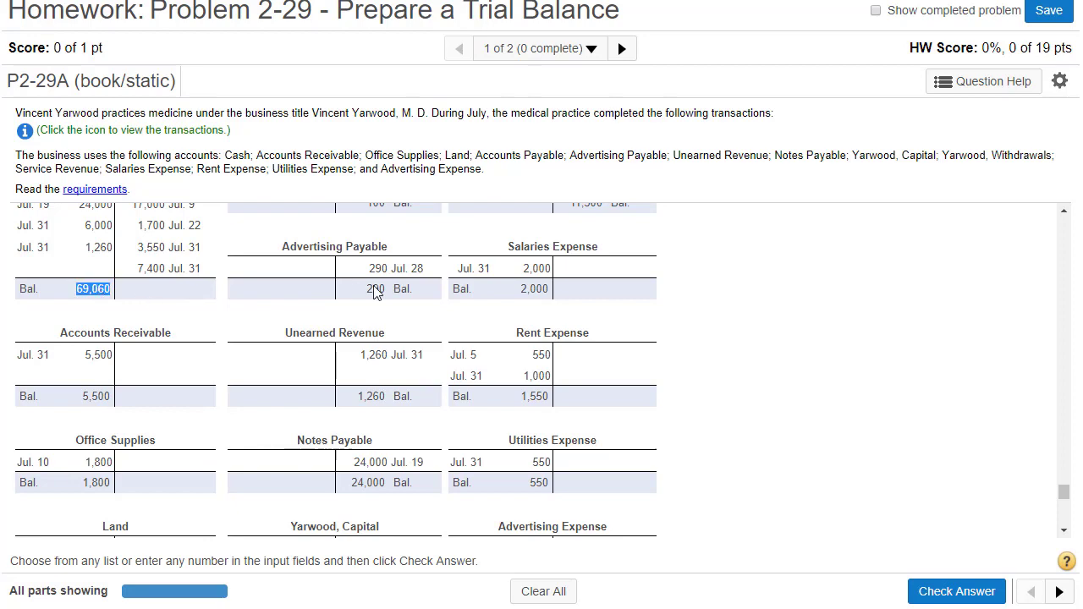
scroll(1065, 220, "up", 3)
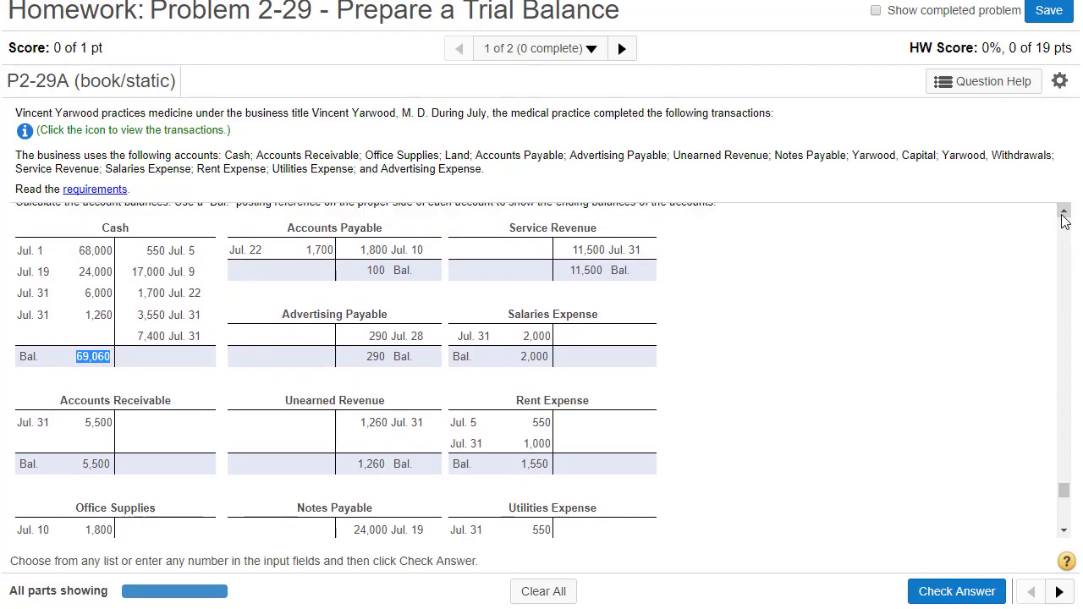
left_click(90, 387)
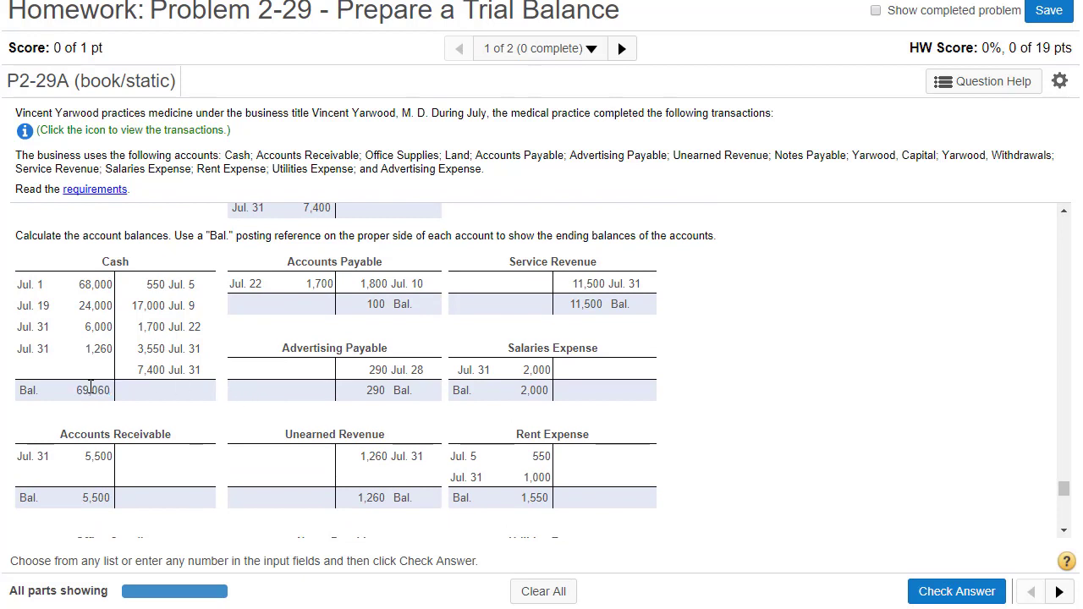
double_click(98, 388)
scroll(102, 449, "down", 8)
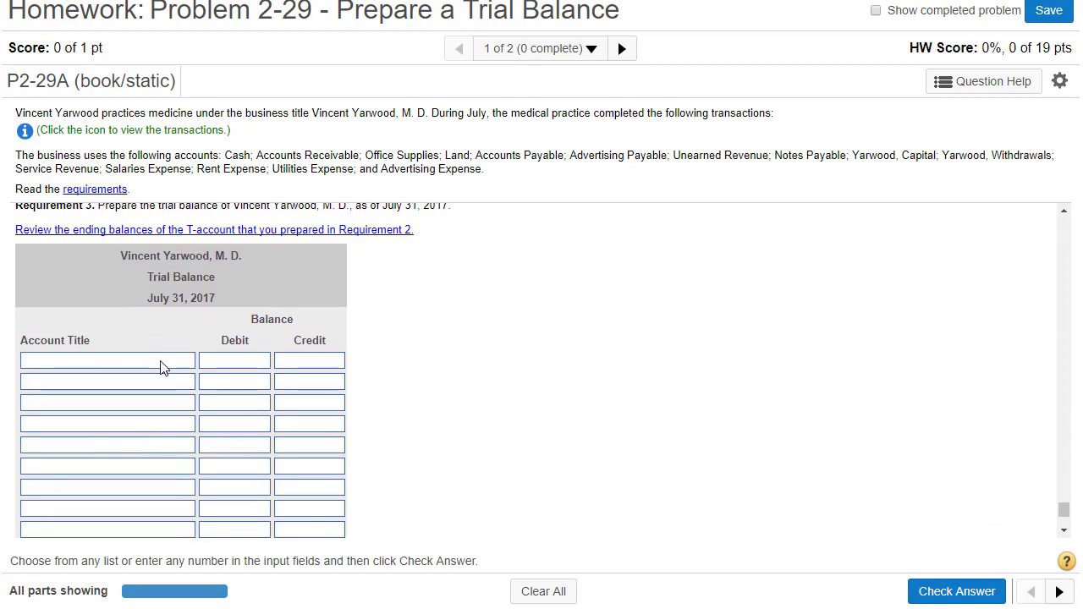
left_click(163, 367)
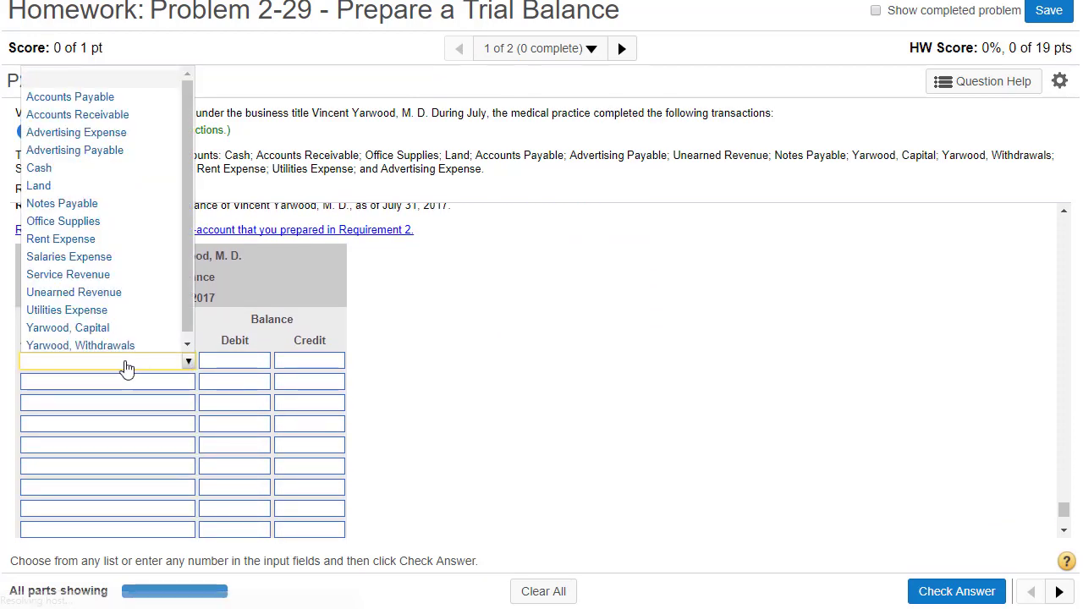
left_click(40, 169)
left_click(240, 358)
type("69,060")
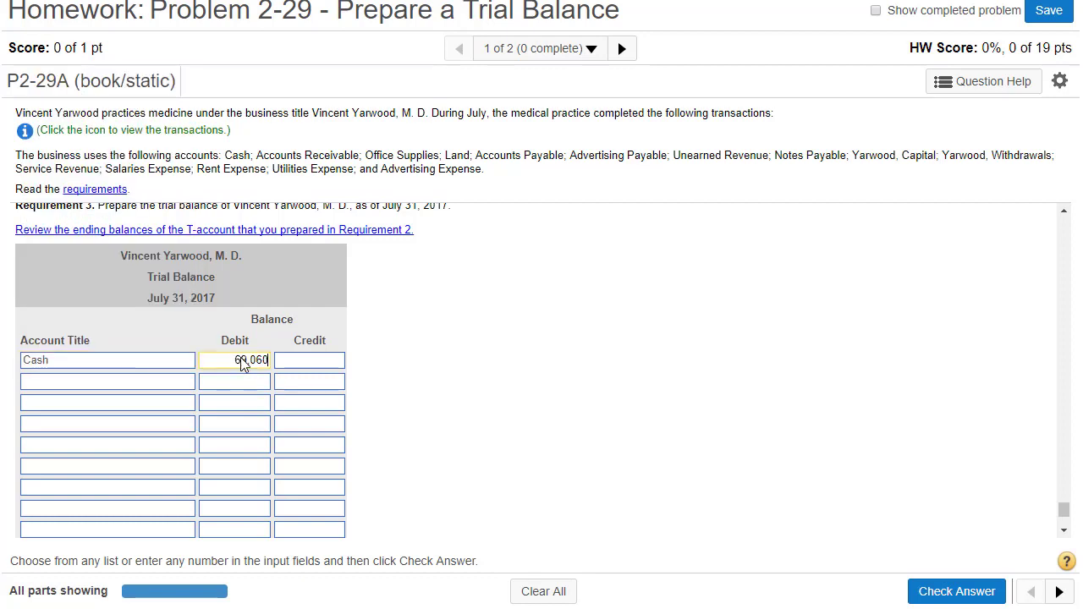
Open the T-account ending balances beside the trial balance and add Accounts Receivable with a debit of 5,500 in the second row.
left_click(363, 232)
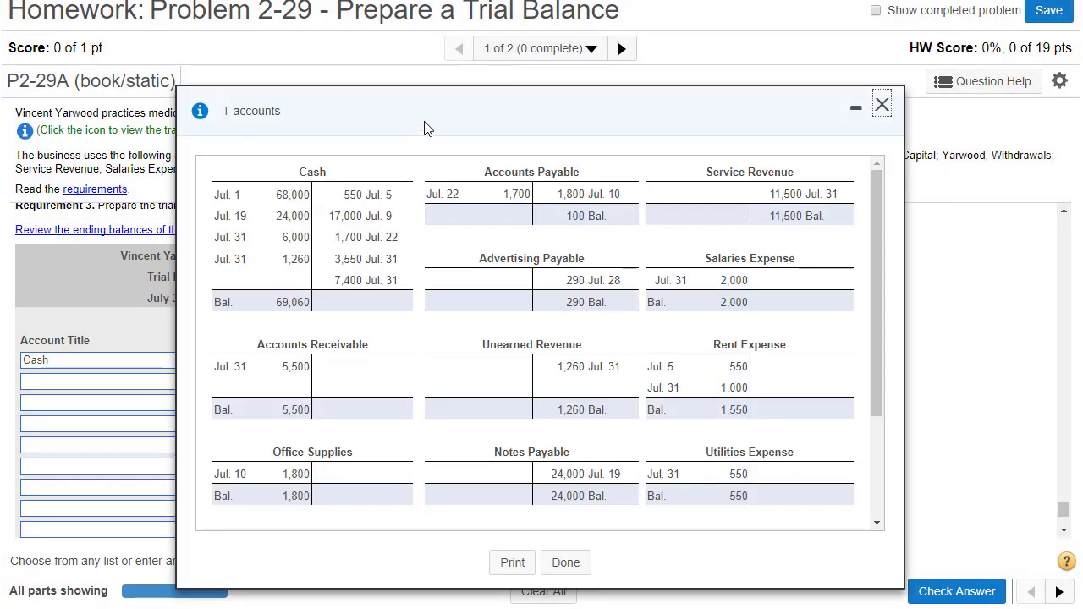
left_click_drag(457, 127, 614, 103)
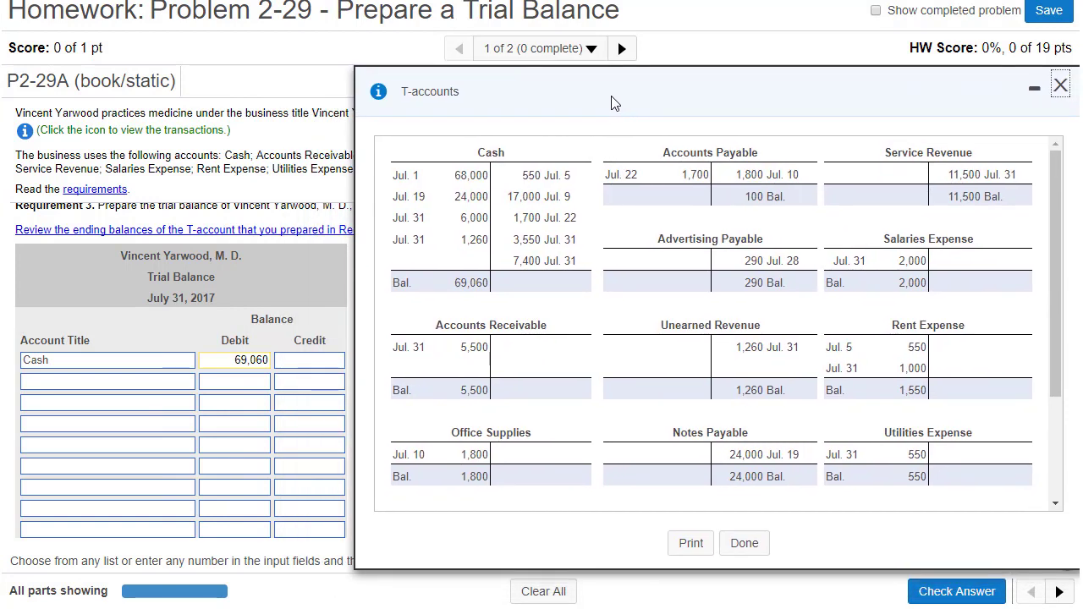
double_click(472, 390)
key("ctrl+c")
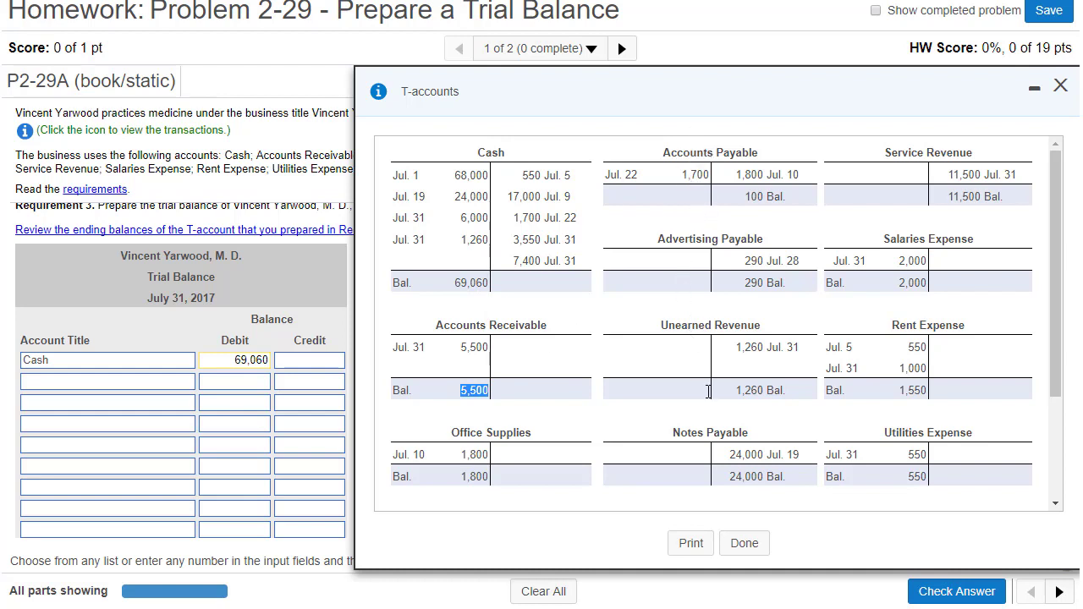
scroll(707, 408, "down", 3)
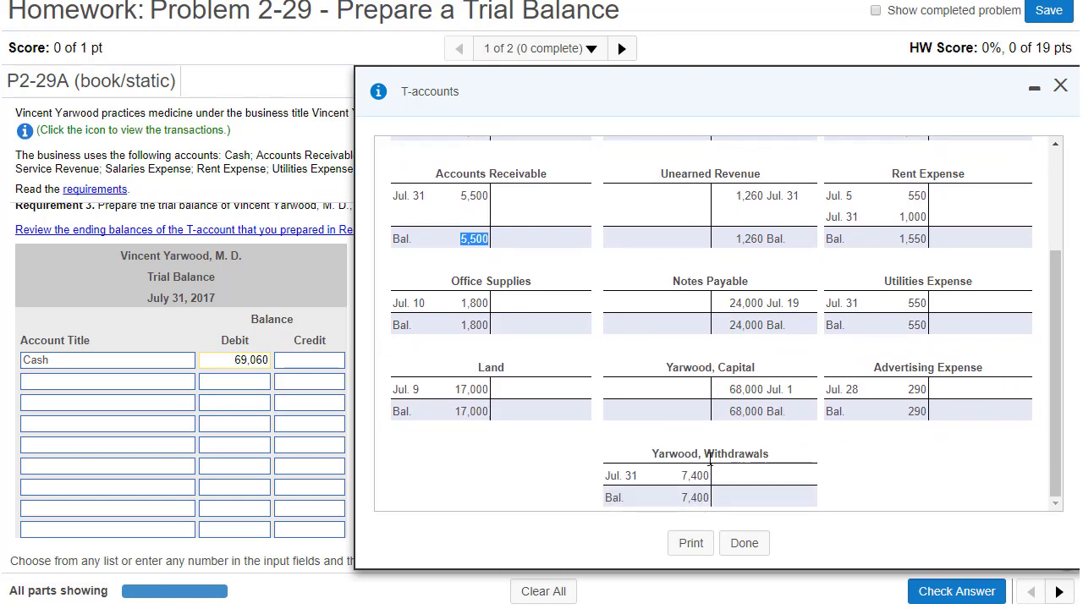
scroll(709, 457, "up", 3)
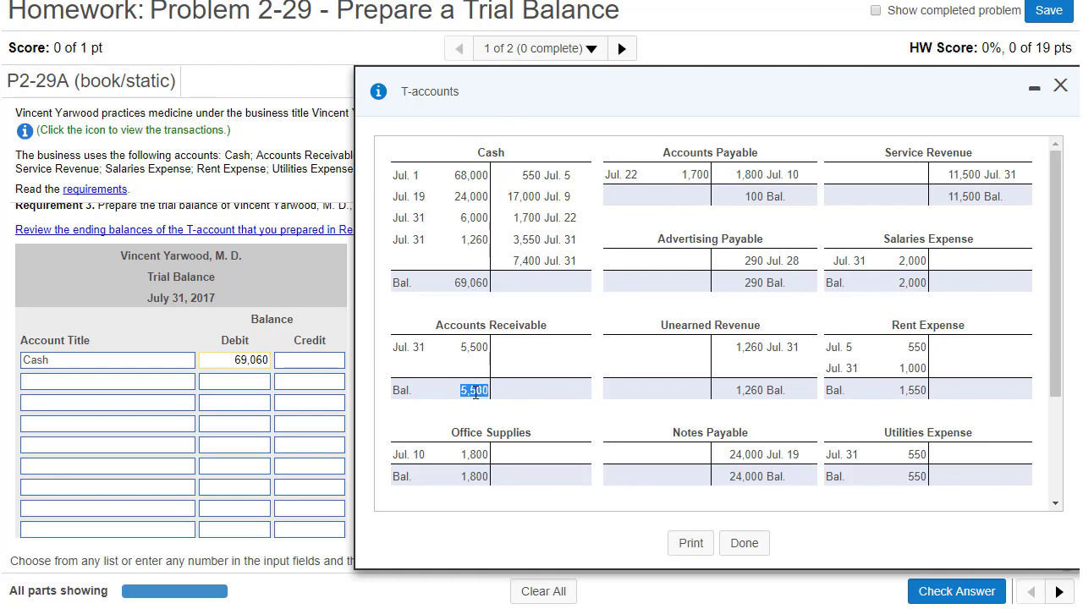
left_click(250, 383)
key("ctrl+v")
left_click(149, 390)
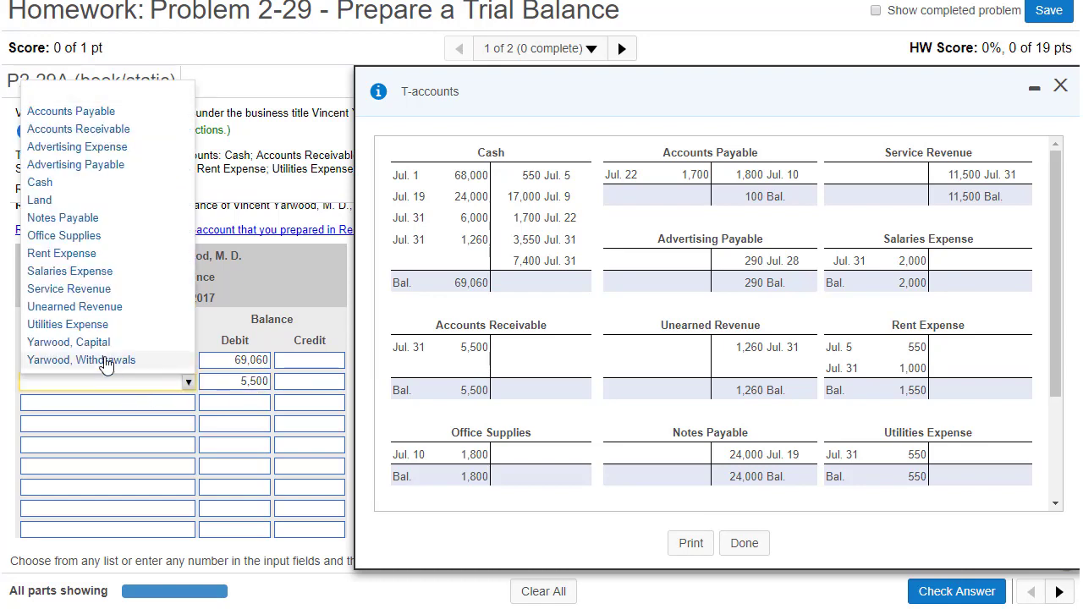
left_click(68, 129)
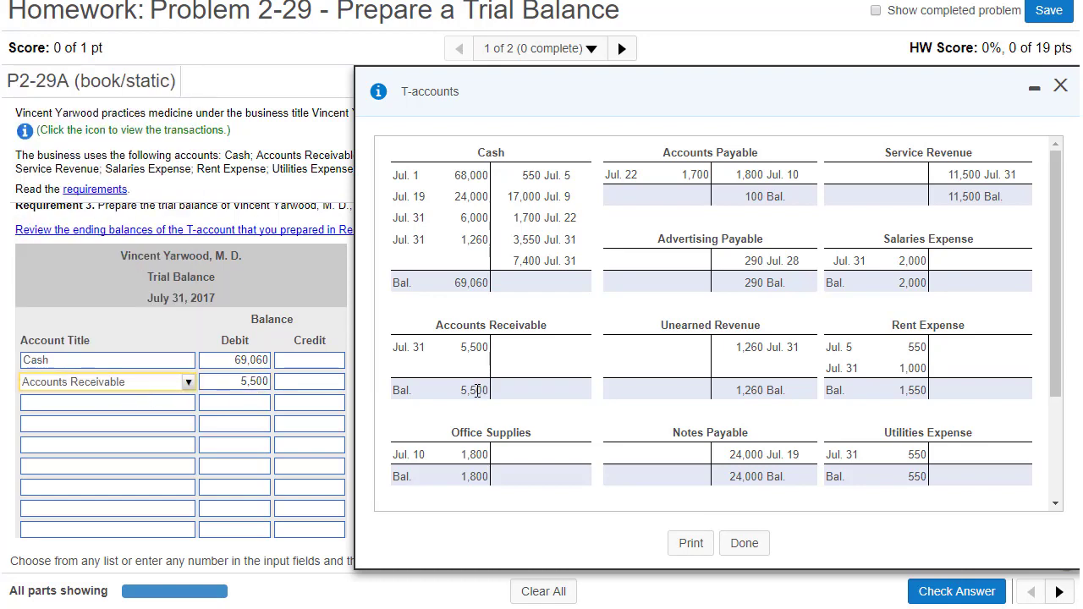
Add Office Supplies to the third trial balance row with its ending debit balance of 1,800.
double_click(474, 476)
key("ctrl+c")
left_click(235, 402)
key("ctrl+v")
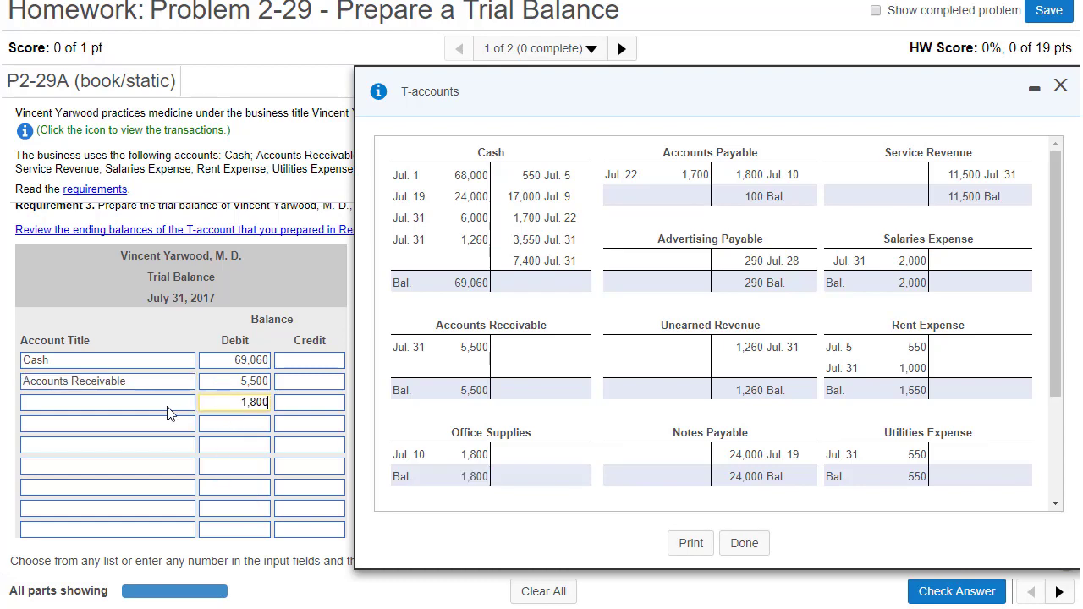
left_click(167, 407)
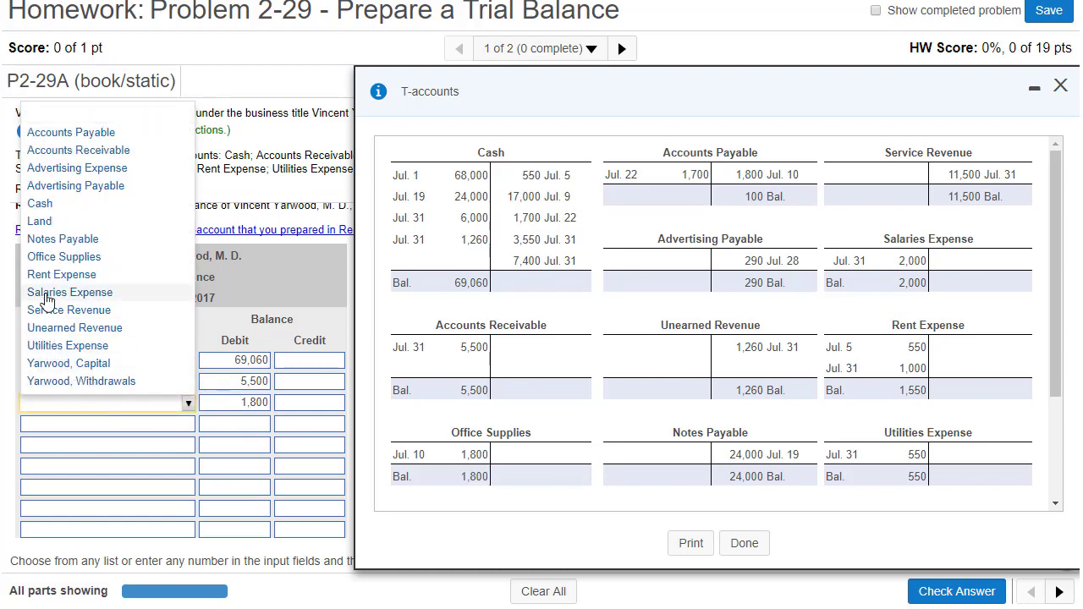
left_click(67, 258)
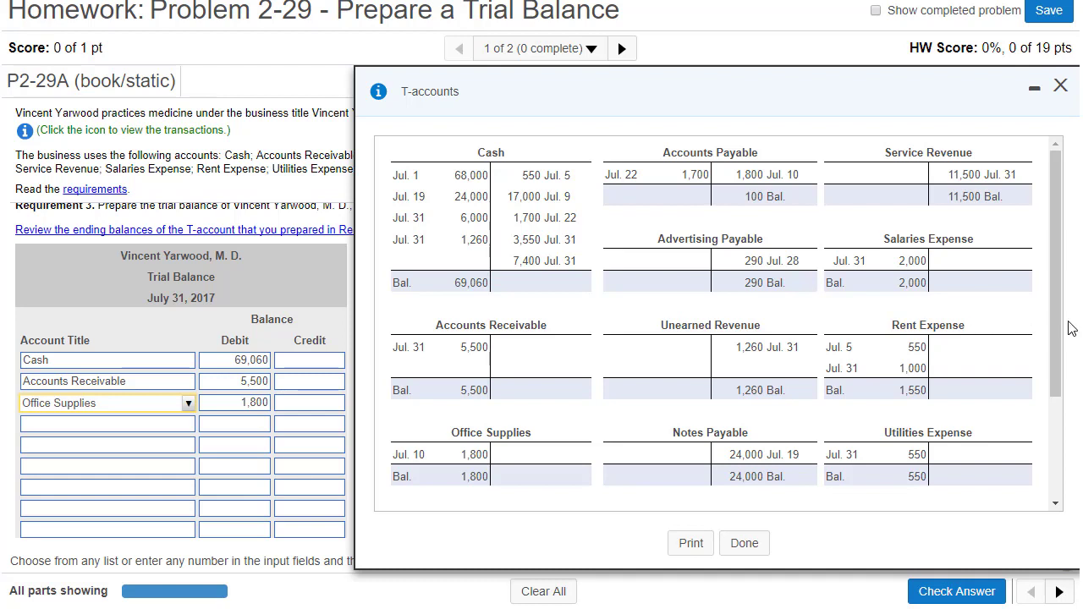
Add Land to the fourth trial balance row with its ending debit balance of 17,000.
scroll(1058, 330, "down", 3)
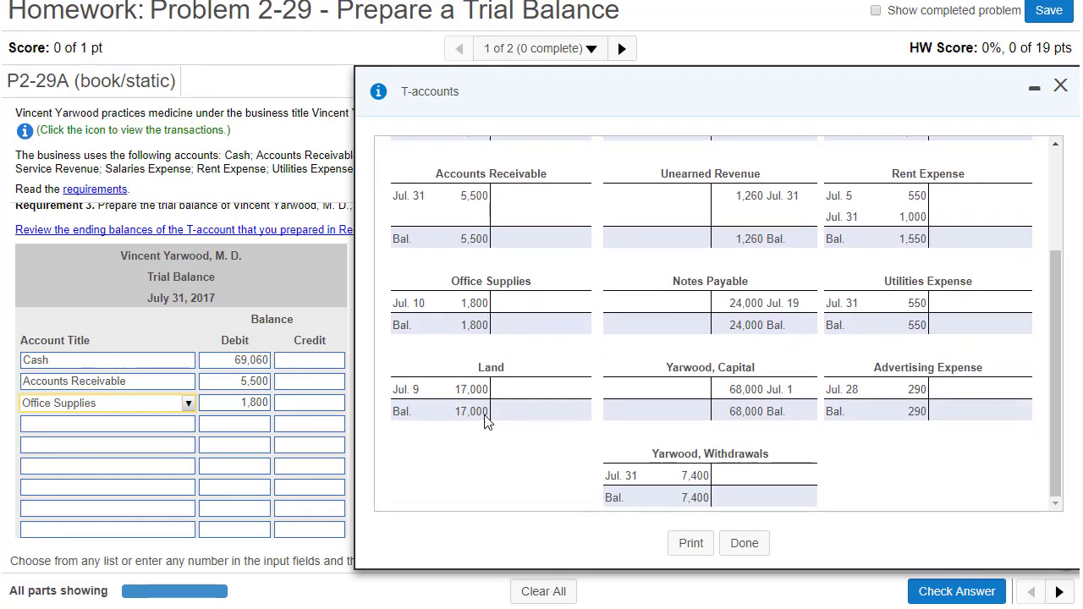
double_click(474, 412)
key("ctrl+c")
left_click(214, 424)
key("ctrl+v")
left_click(152, 430)
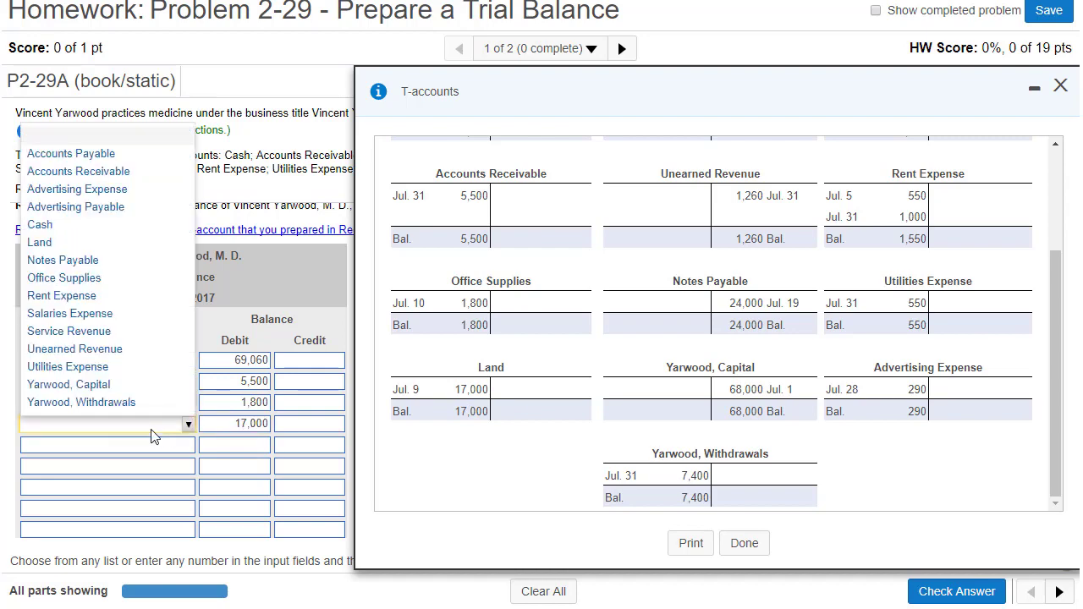
left_click(39, 242)
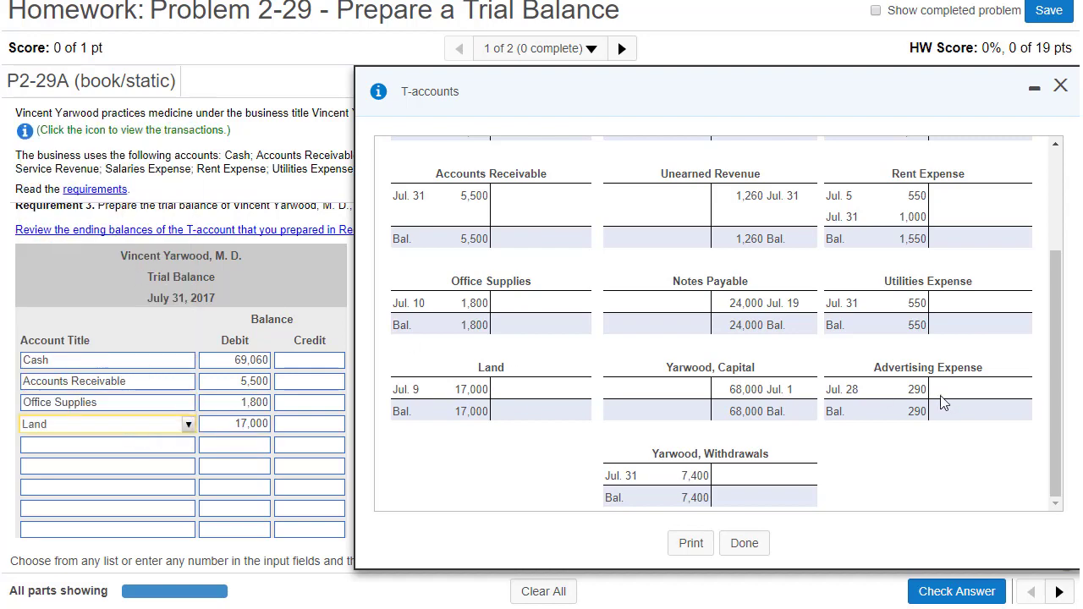
Add Accounts Payable to the row below Land with its ending credit balance of 100.
left_click_drag(1054, 412, 1047, 308)
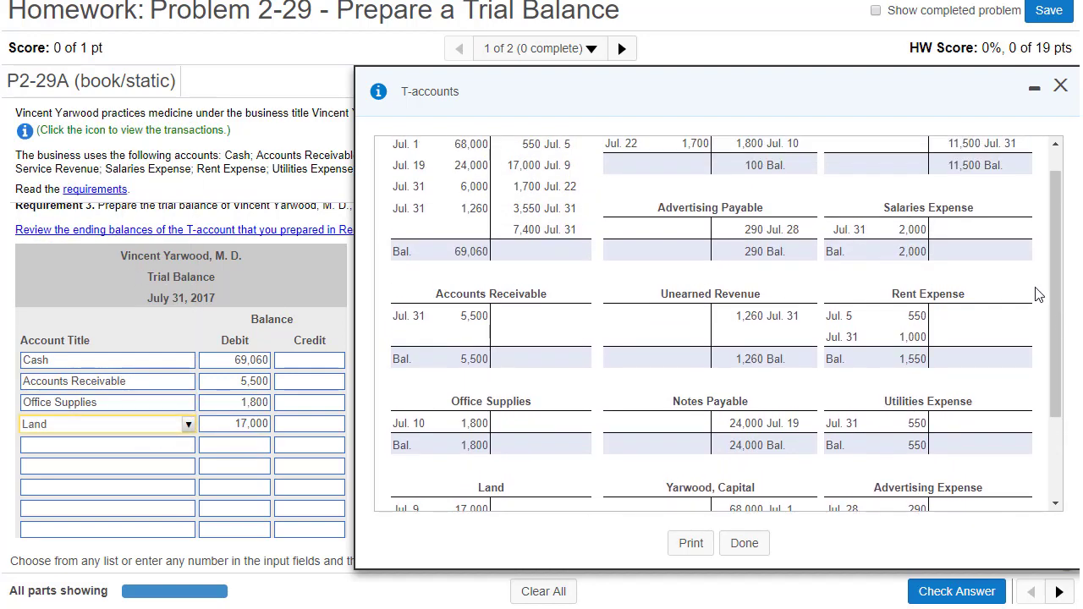
scroll(1056, 273, "up", 1)
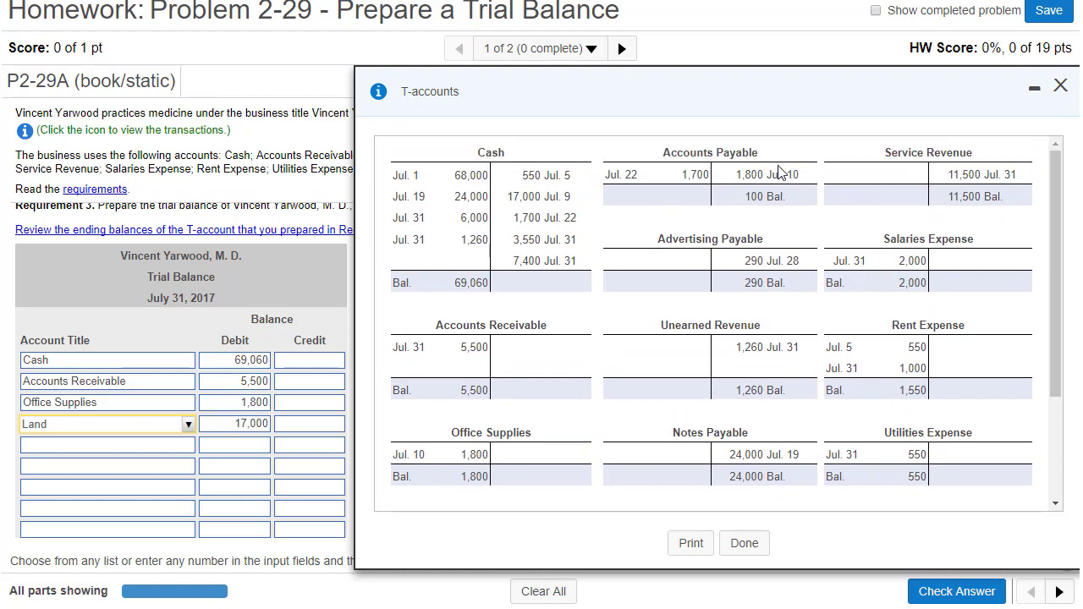
double_click(759, 195)
key("ctrl+c")
left_click(282, 449)
key("ctrl+v")
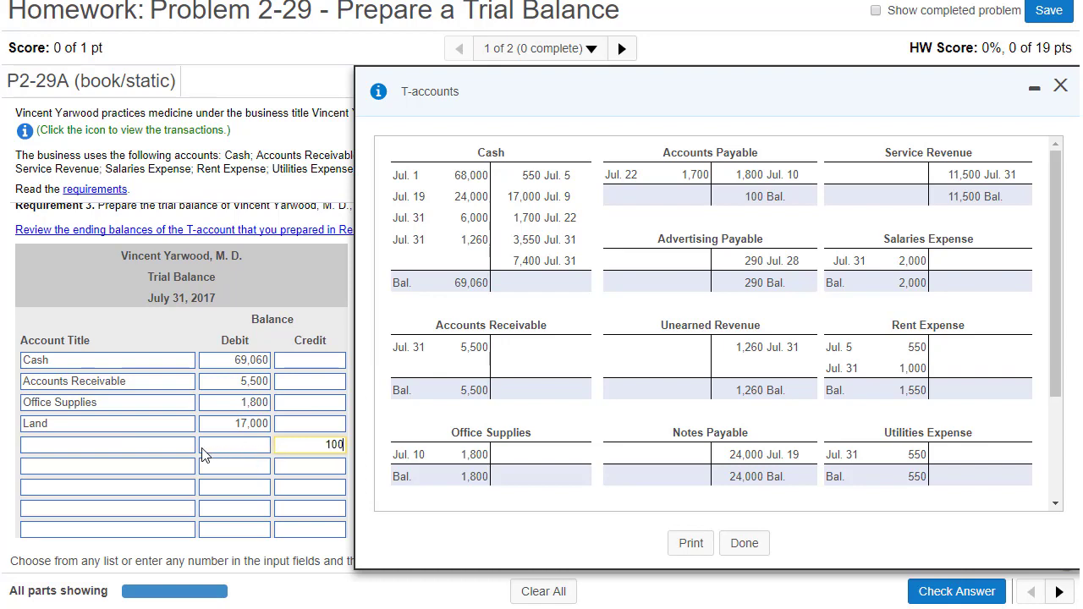
left_click(170, 455)
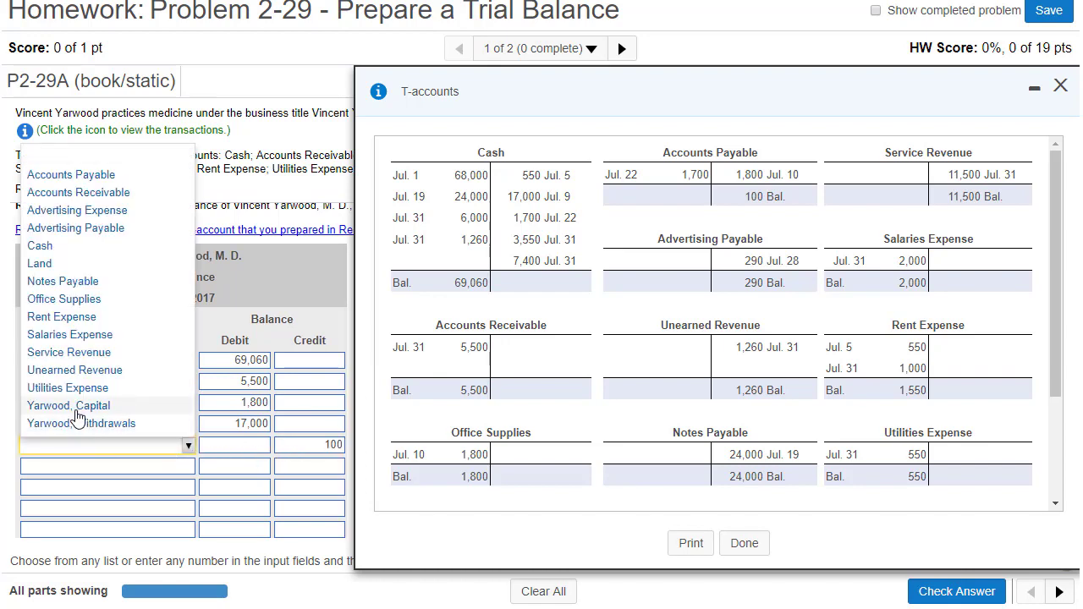
left_click(73, 175)
Add Advertising Payable to the row below Accounts Payable with its ending credit balance of 290.
double_click(753, 285)
key("ctrl+c")
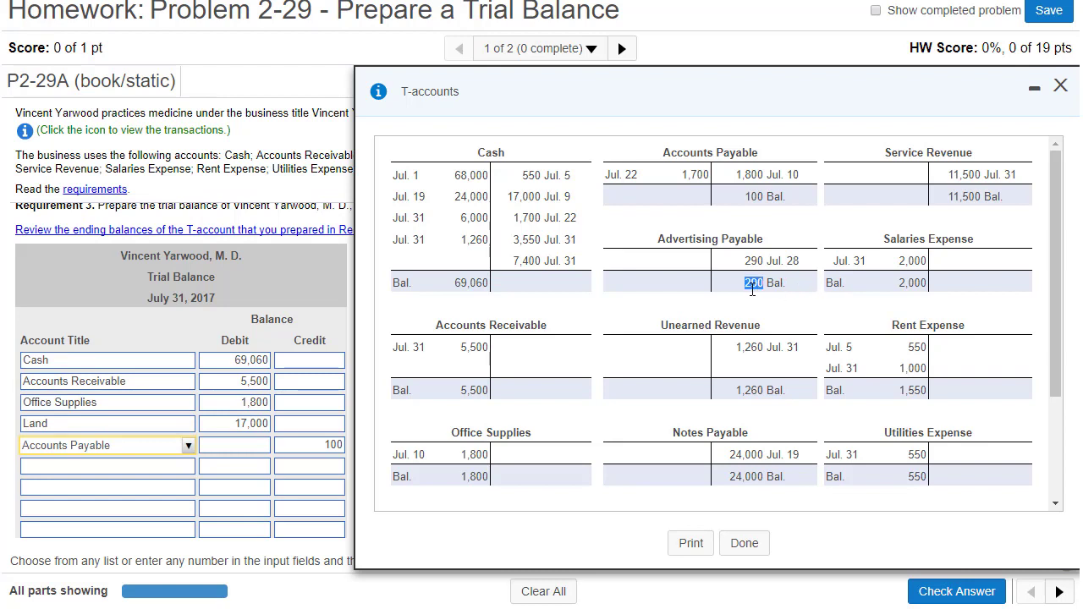
left_click(111, 467)
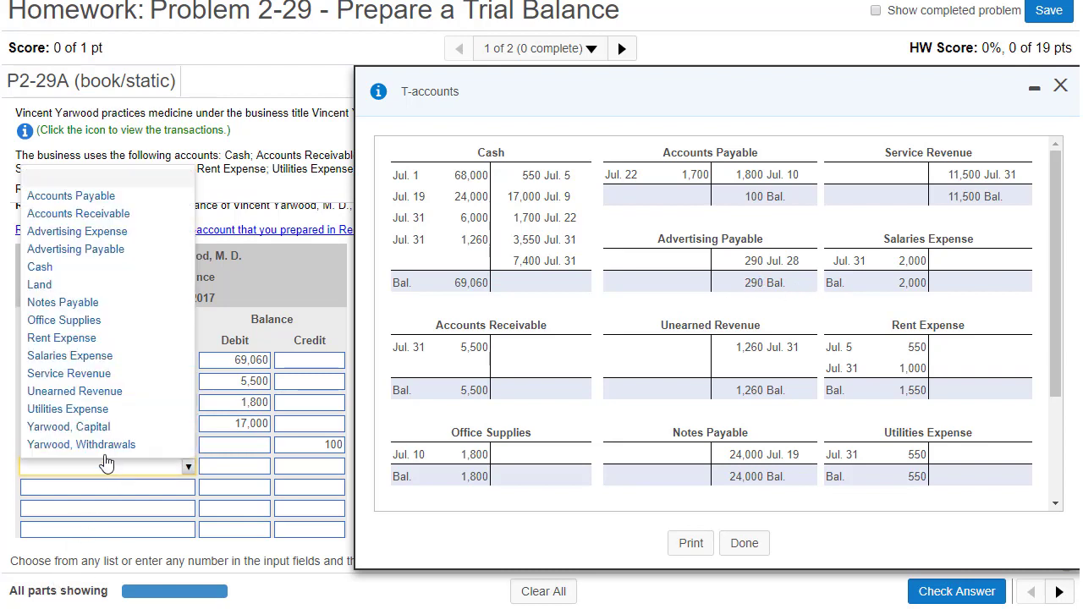
left_click(69, 249)
left_click(320, 468)
key("ctrl+v")
Add Unearned Revenue to the row below Advertising Payable with its ending credit balance of 1,260.
double_click(750, 392)
key("ctrl+c")
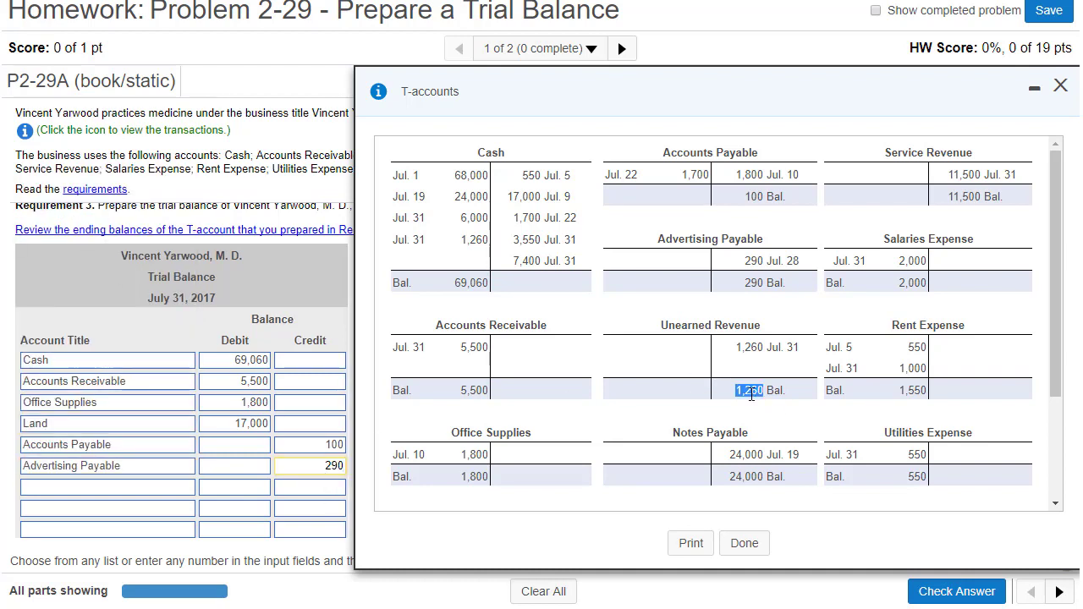
left_click(282, 490)
key("ctrl+v")
left_click(166, 492)
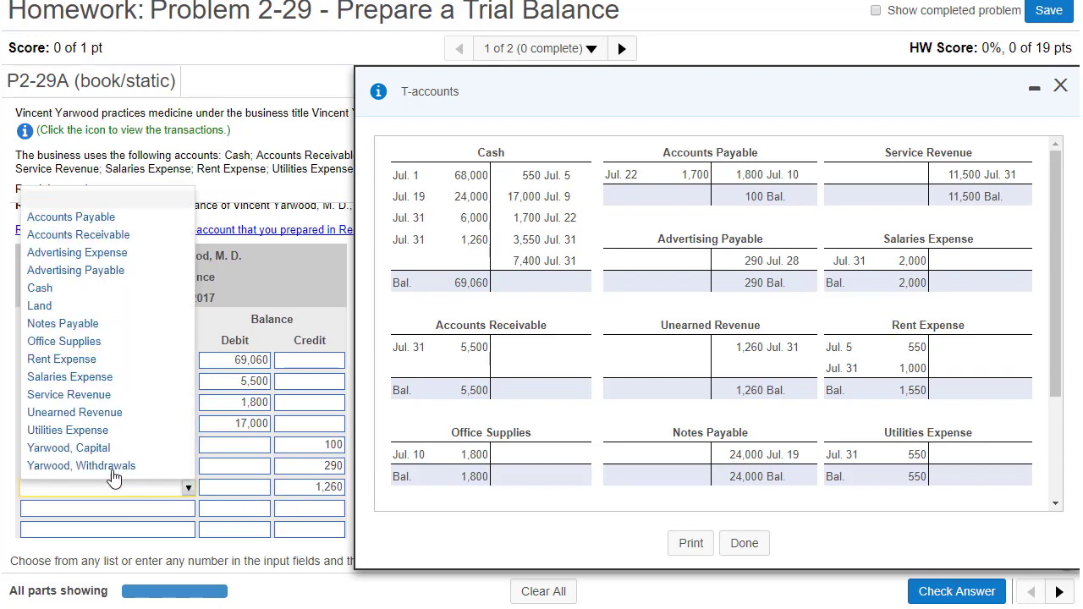
left_click(84, 413)
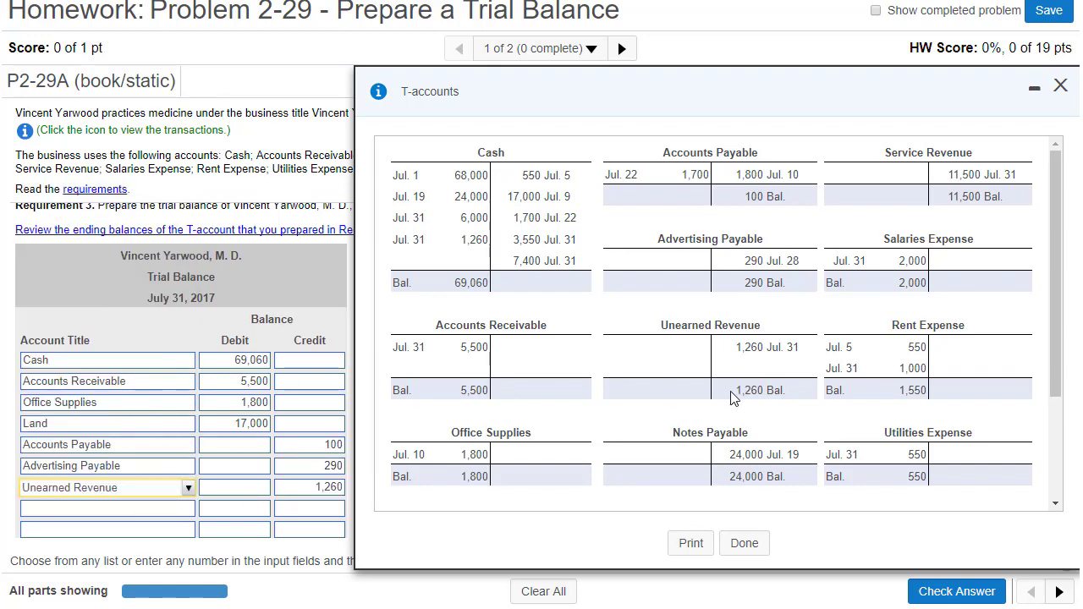
Add Notes Payable to the row below Unearned Revenue with its ending credit balance of 24,000.
double_click(747, 477)
key("ctrl+c")
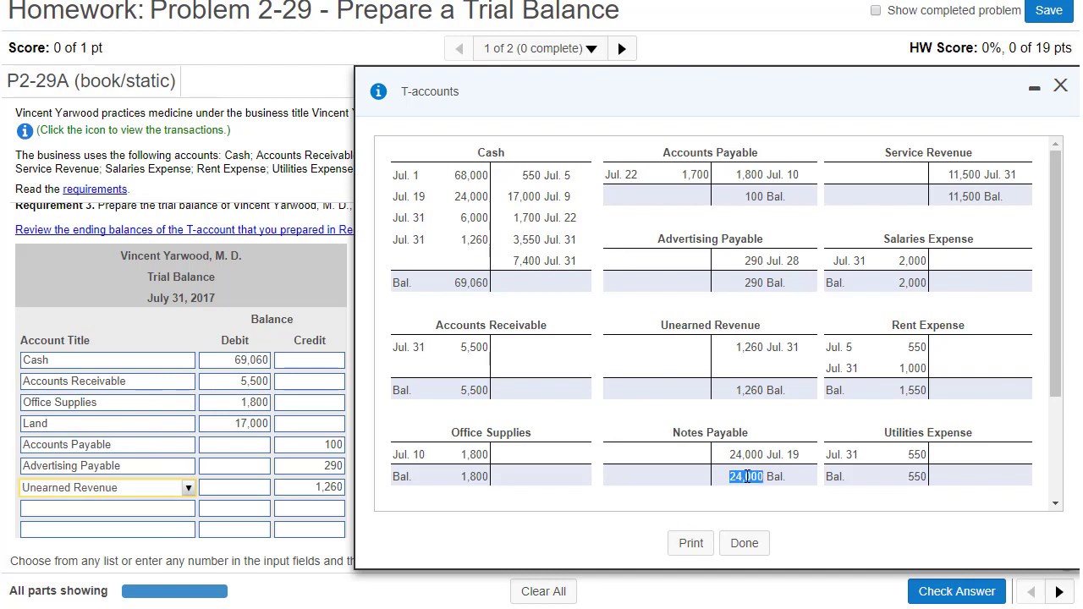
left_click(318, 511)
key("ctrl+v")
left_click(178, 512)
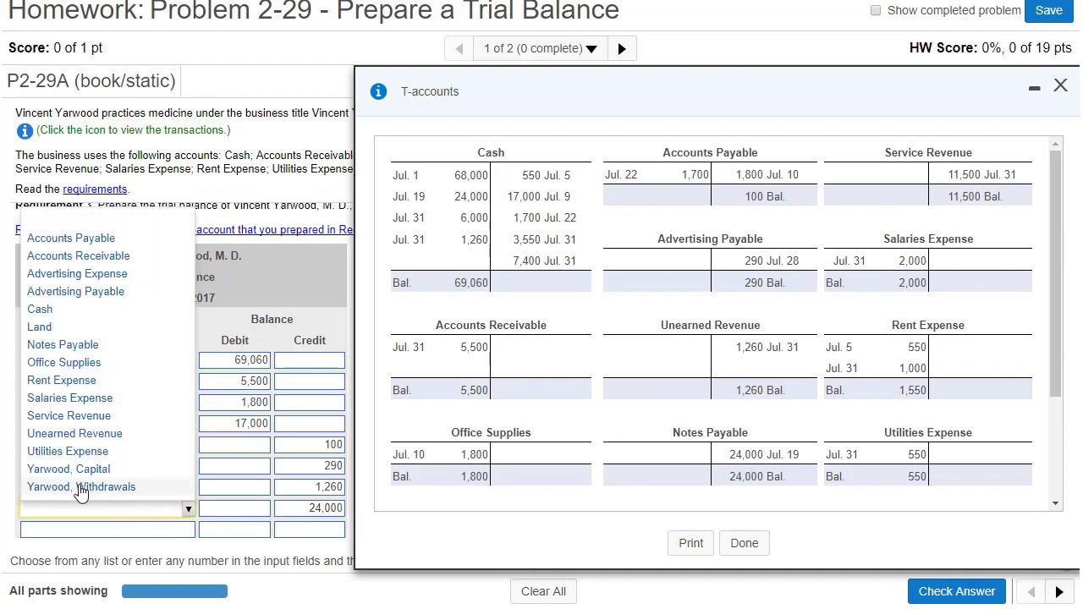
left_click(72, 347)
Add the owner's Capital account to the row below Notes Payable with its ending credit balance of 68,000.
left_click_drag(1062, 372, 1027, 509)
double_click(740, 410)
key("ctrl+c")
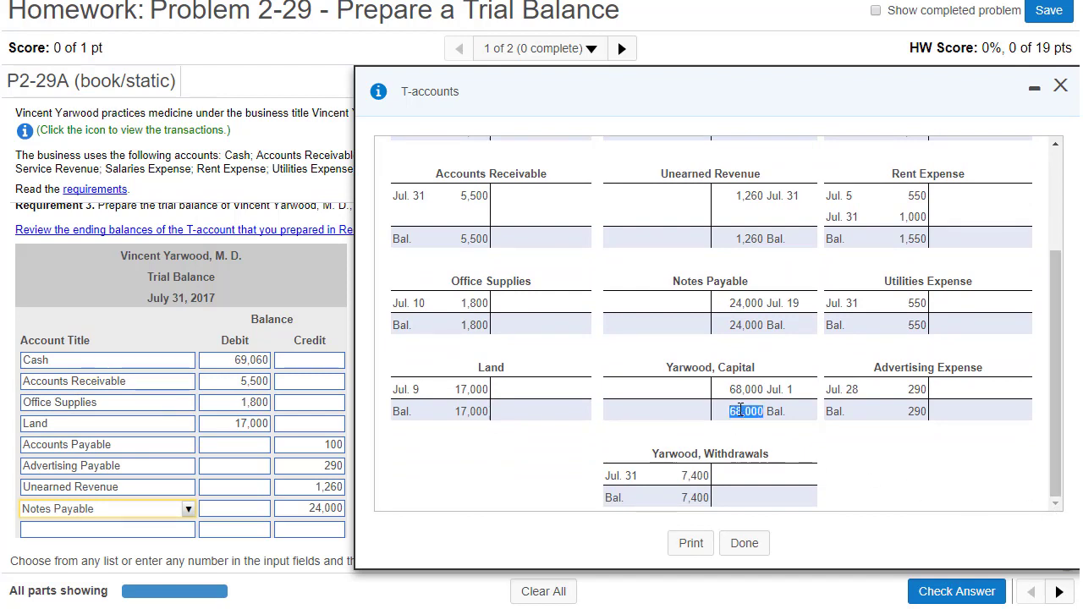
left_click(306, 531)
key("ctrl+v")
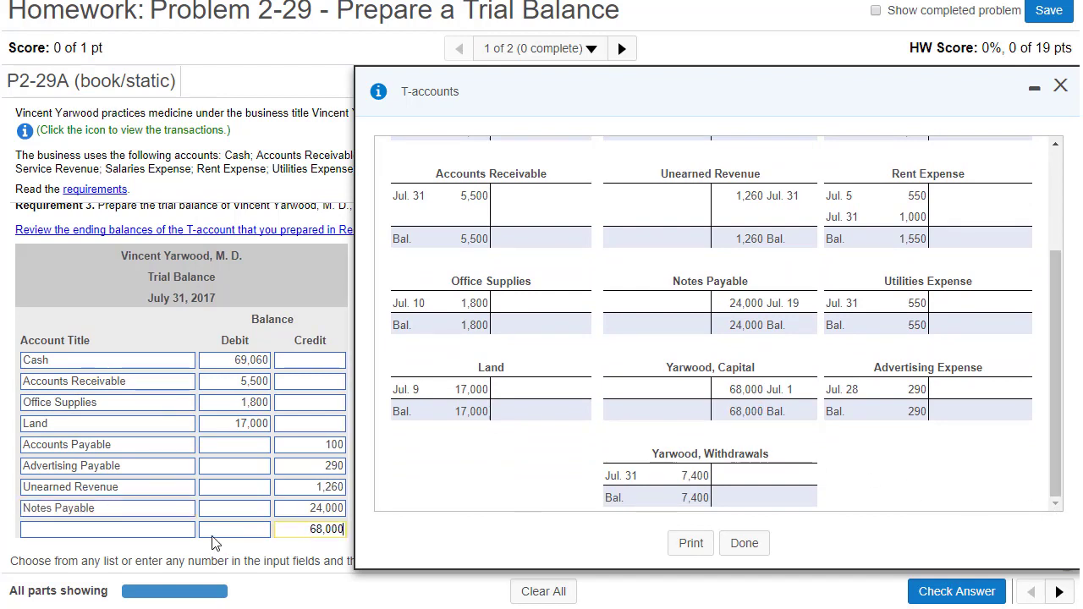
left_click(167, 533)
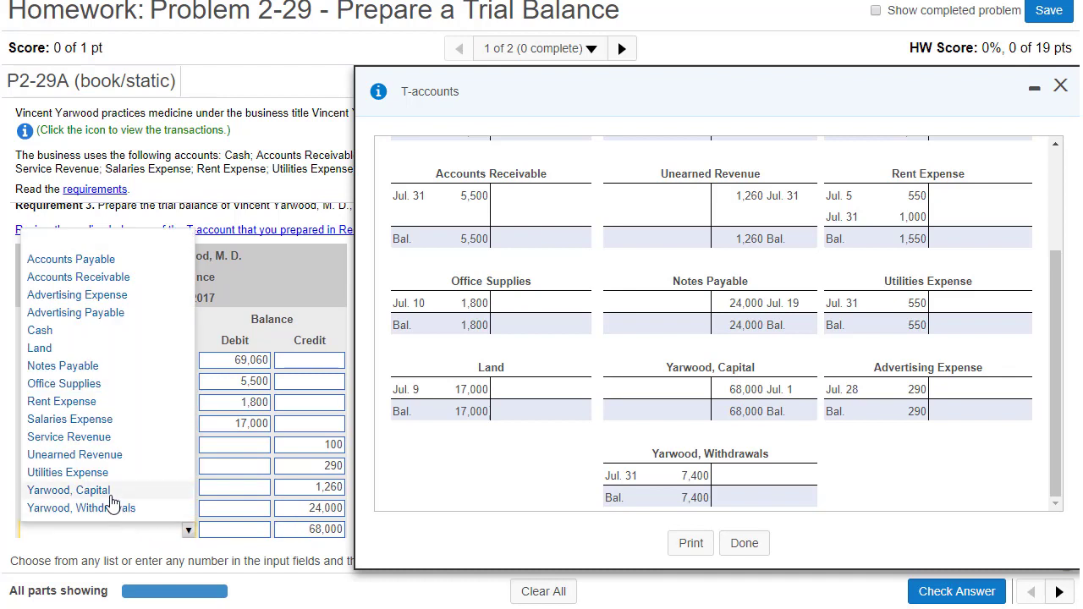
left_click(68, 490)
Add the owner's Withdrawals account to the row below Capital with its ending debit balance of 7,400.
double_click(694, 499)
key("ctrl+c")
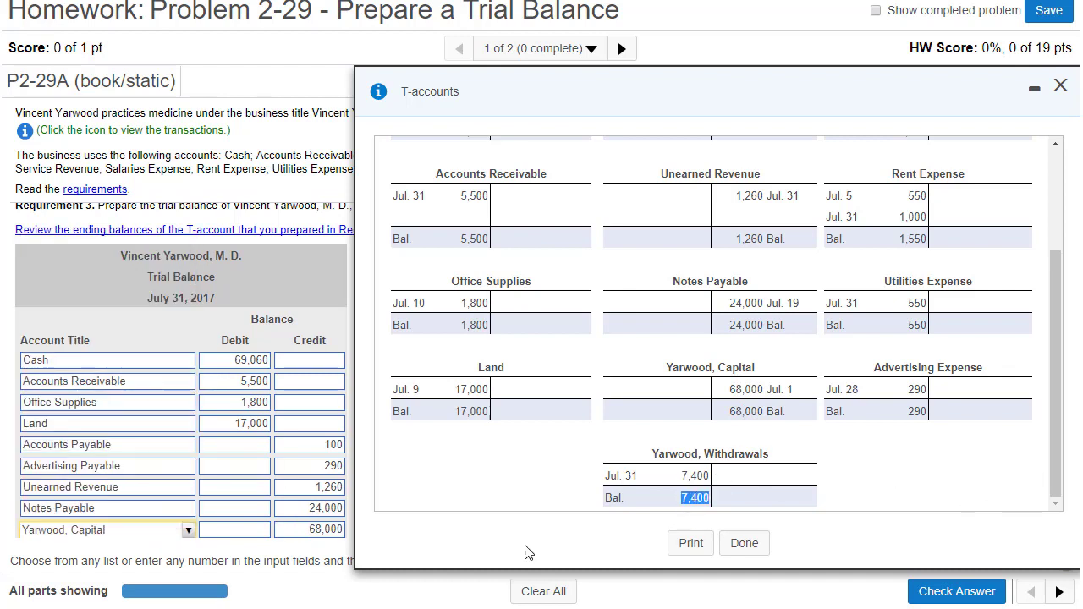
left_click_drag(778, 87, 735, 86)
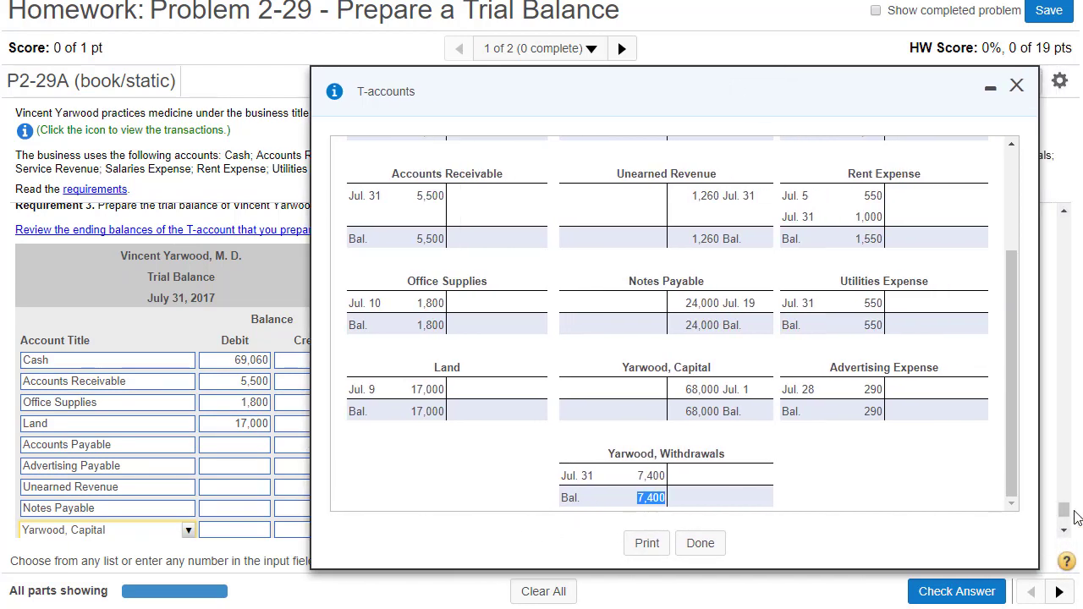
scroll(1067, 513, "down", 2)
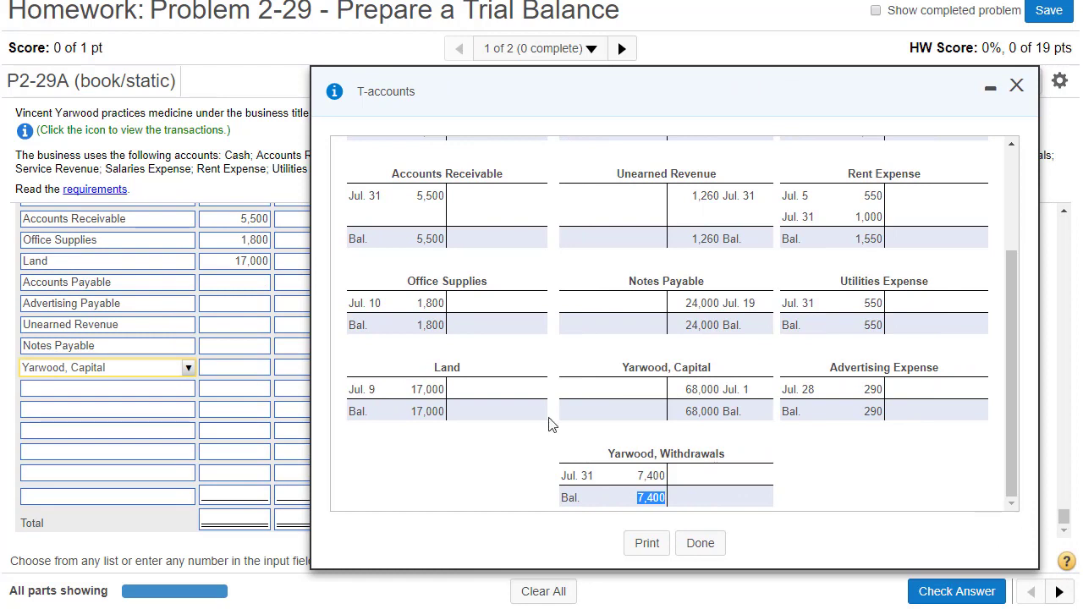
left_click(235, 390)
key("ctrl+v")
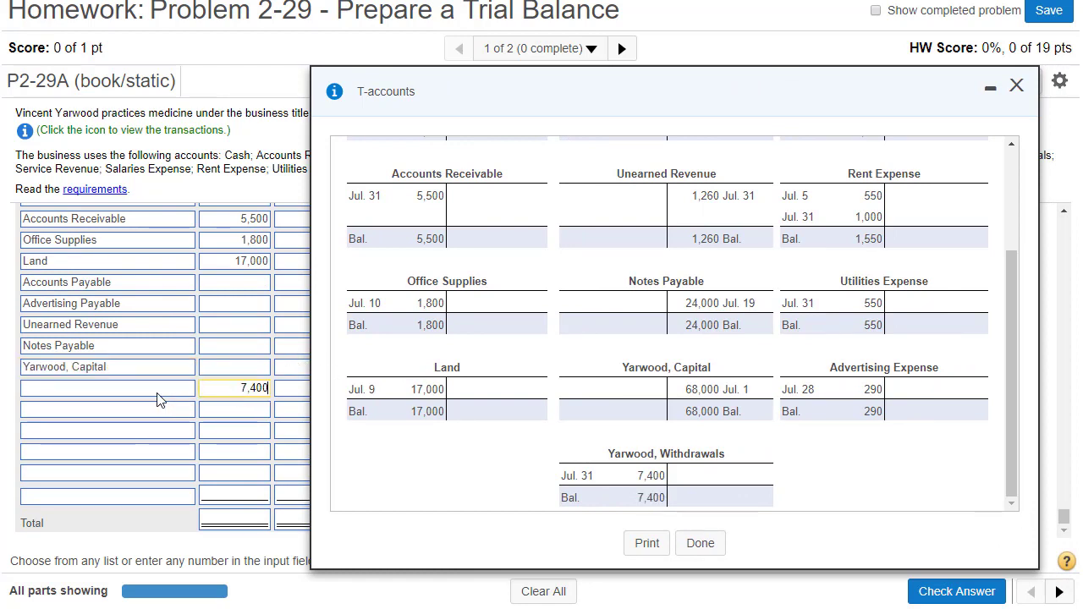
left_click(153, 395)
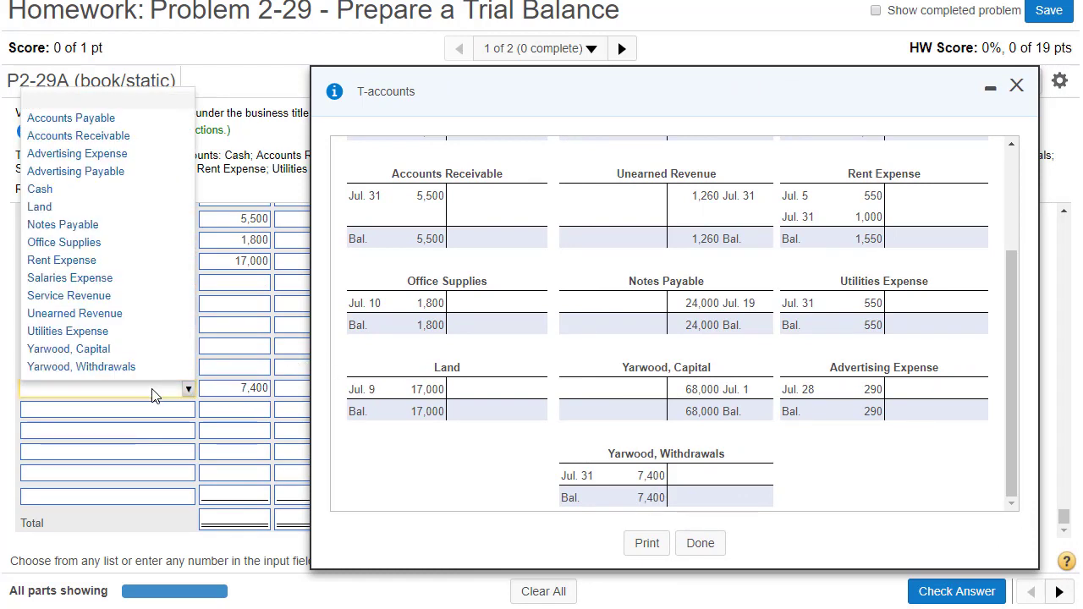
left_click(112, 368)
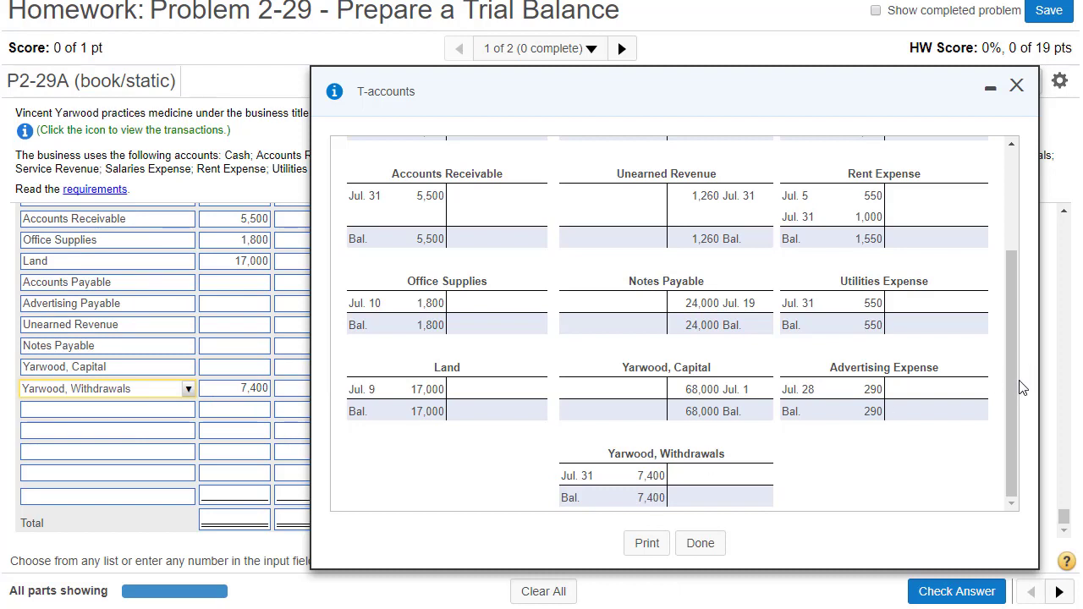
Add Service Revenue to the row below the owner's Withdrawals account with its ending credit balance of 11,500.
left_click_drag(1014, 387, 1003, 247)
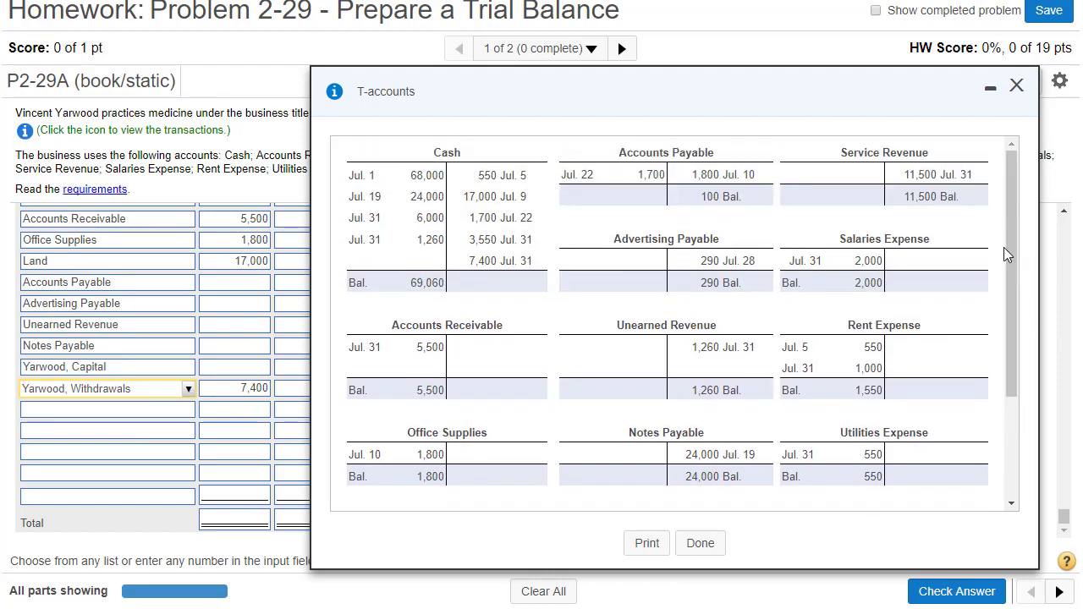
double_click(925, 196)
left_click(281, 412)
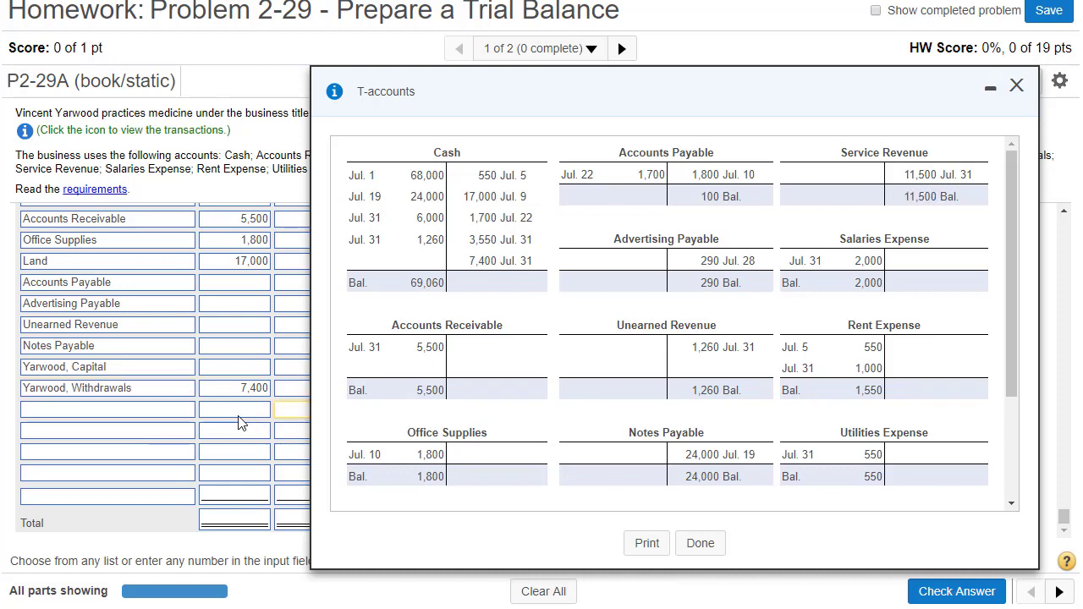
left_click_drag(477, 81, 538, 89)
left_click(157, 413)
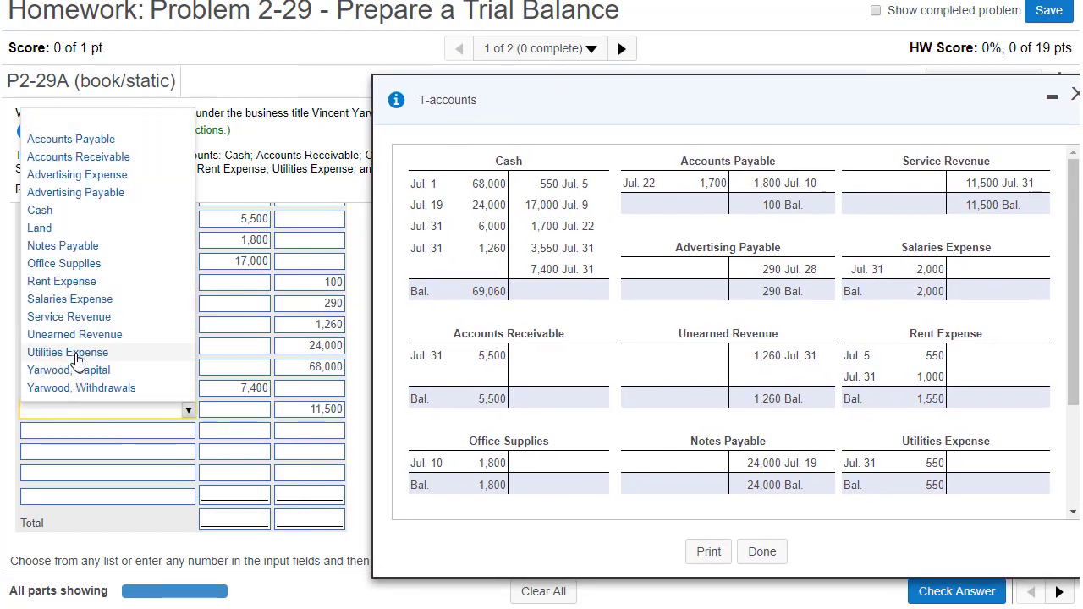
left_click(80, 318)
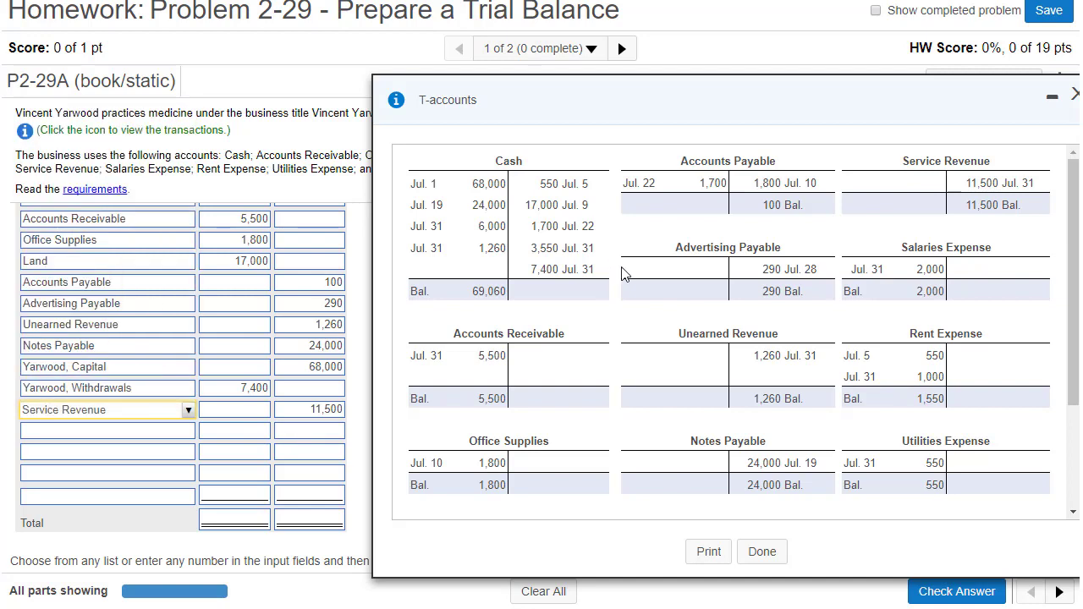
Add Salaries Expense to the row below Service Revenue with its ending debit balance of 2,000.
double_click(930, 290)
key("ctrl+c")
left_click(242, 438)
key("ctrl+v")
left_click(172, 428)
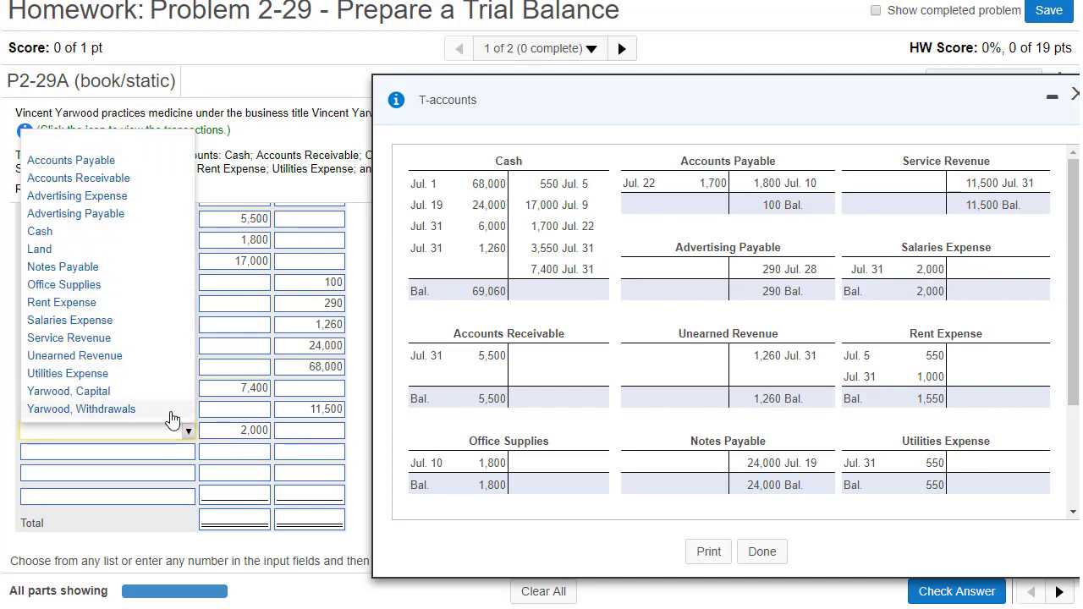
left_click(85, 319)
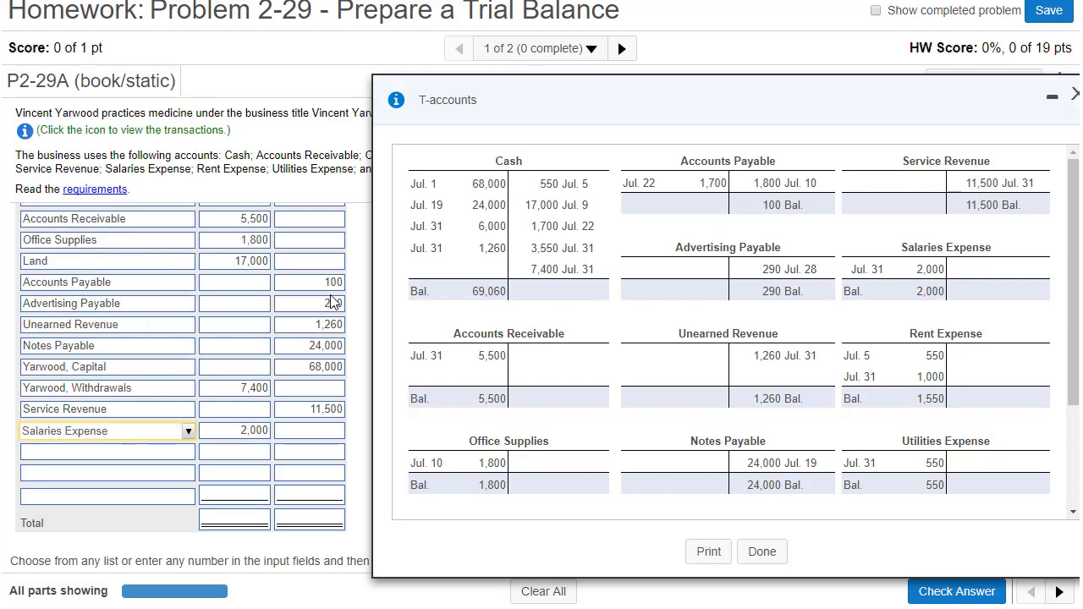
Add Rent Expense to the row below Salaries Expense with its ending debit balance of 1,550.
double_click(939, 396)
key("ctrl+c")
left_click(225, 450)
key("ctrl+v")
left_click(152, 452)
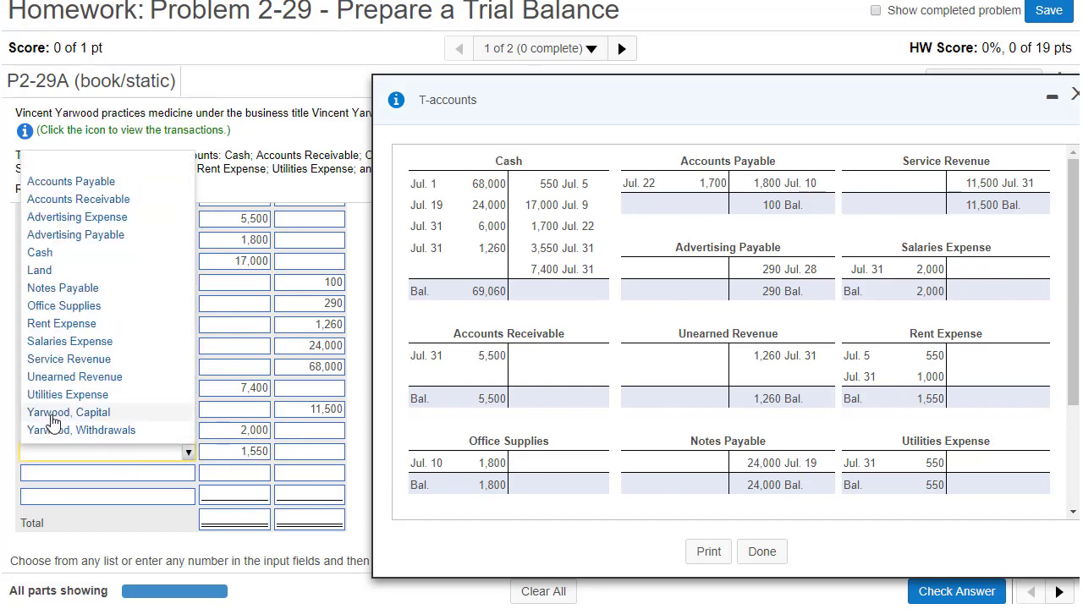
left_click(62, 324)
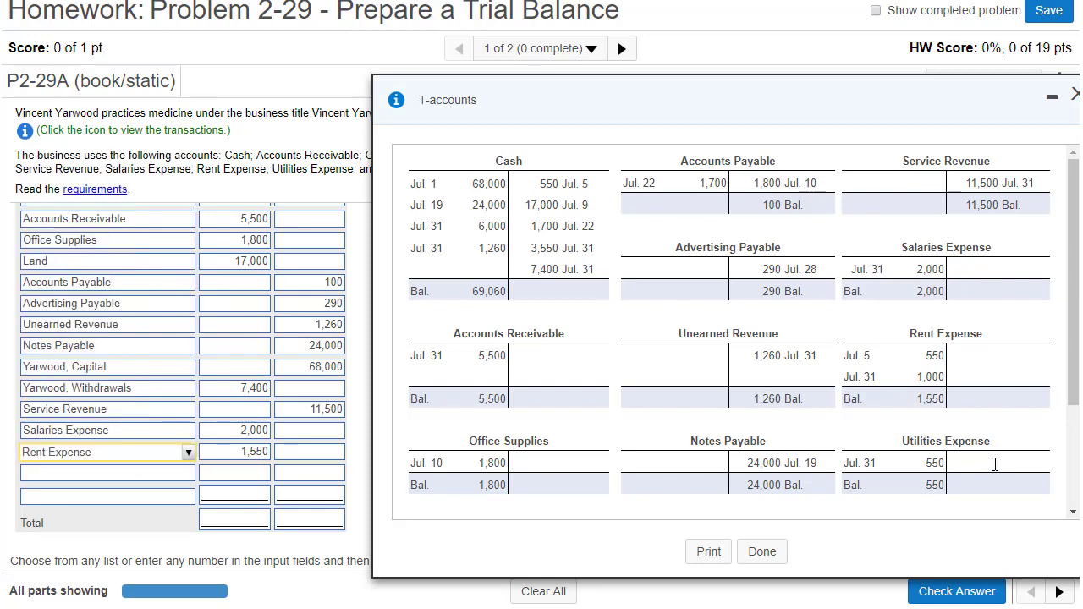
Add Utilities Expense to the row below Rent Expense with its ending debit balance of 550.
double_click(936, 485)
key("ctrl+c")
left_click(254, 473)
key("ctrl+v")
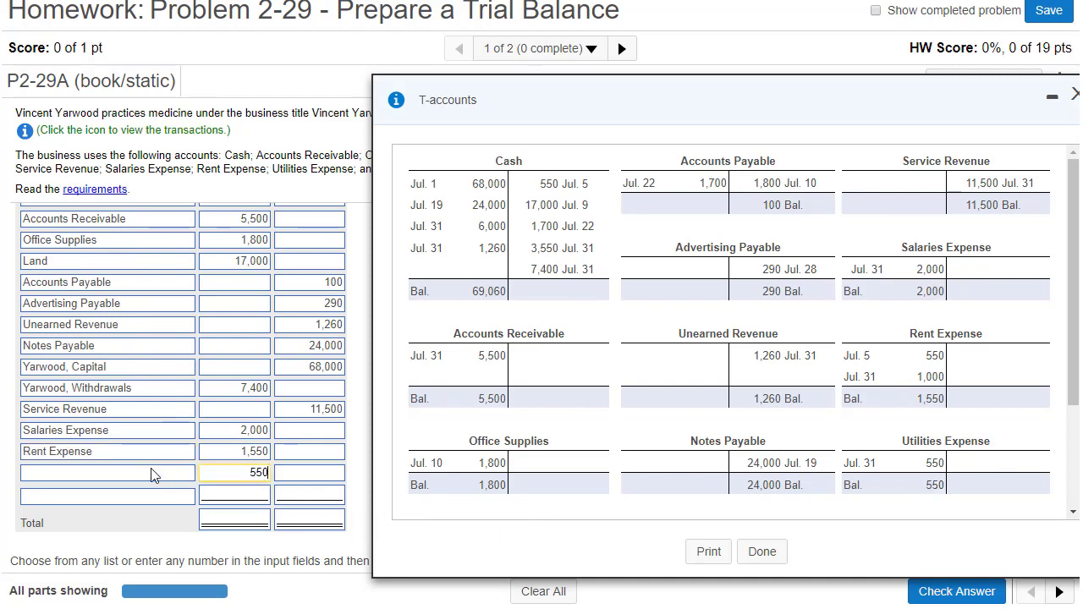
left_click(150, 474)
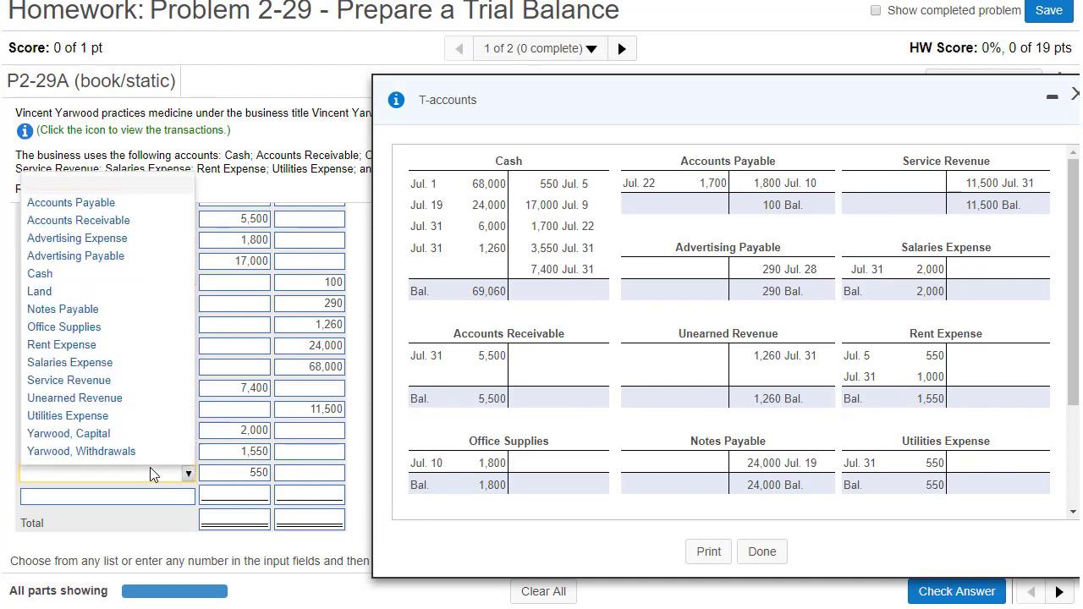
left_click(89, 416)
Add Advertising Expense to the last account row, above Total, with its ending debit balance of 290.
left_click_drag(1078, 407, 1075, 500)
double_click(934, 429)
key("ctrl+c")
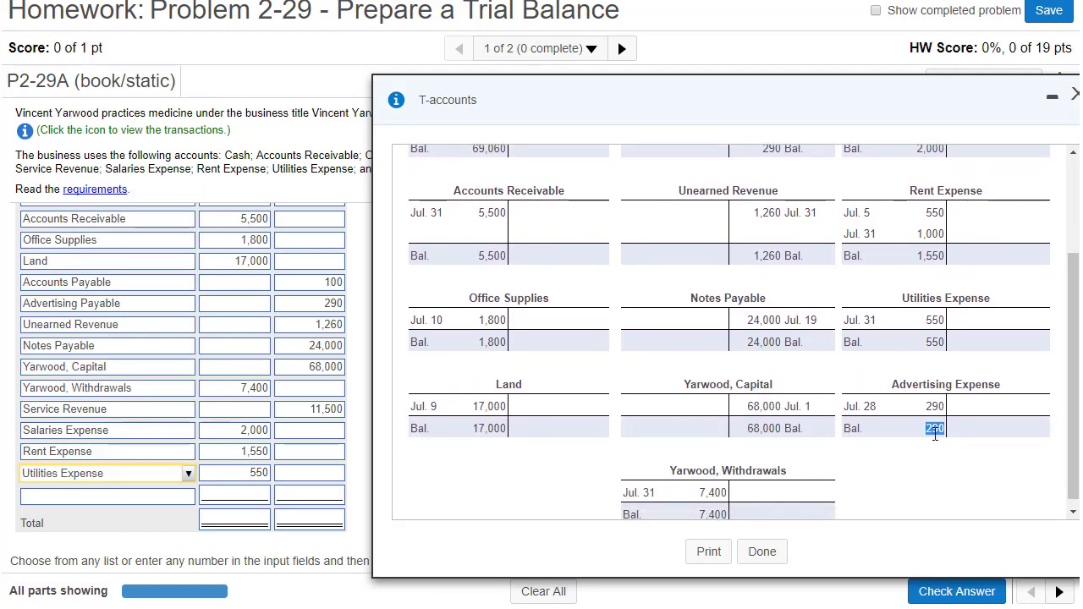
left_click(234, 495)
key("ctrl+v")
left_click(163, 505)
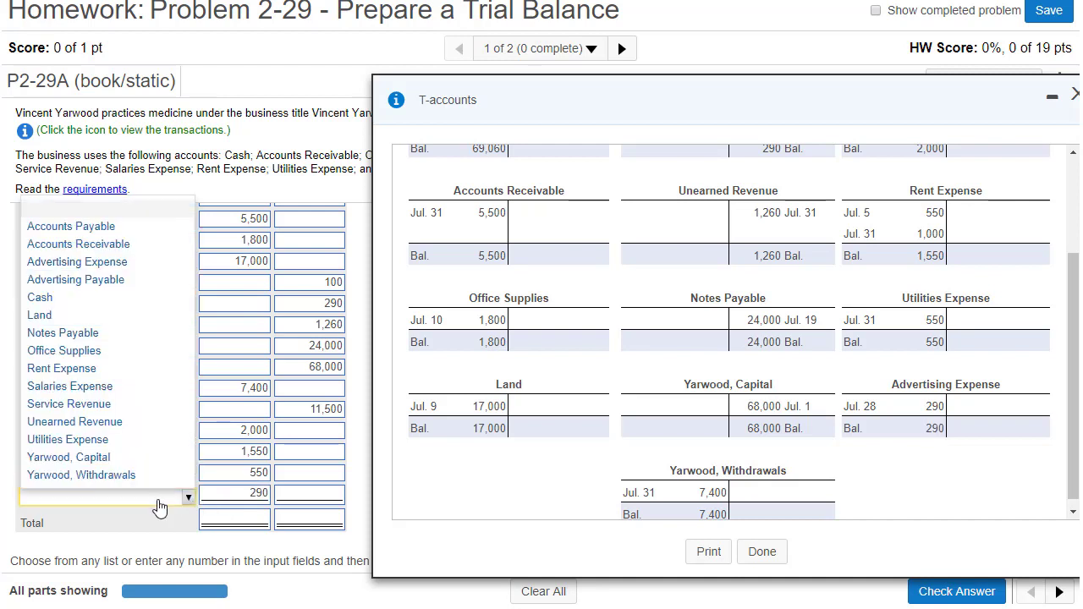
left_click(95, 262)
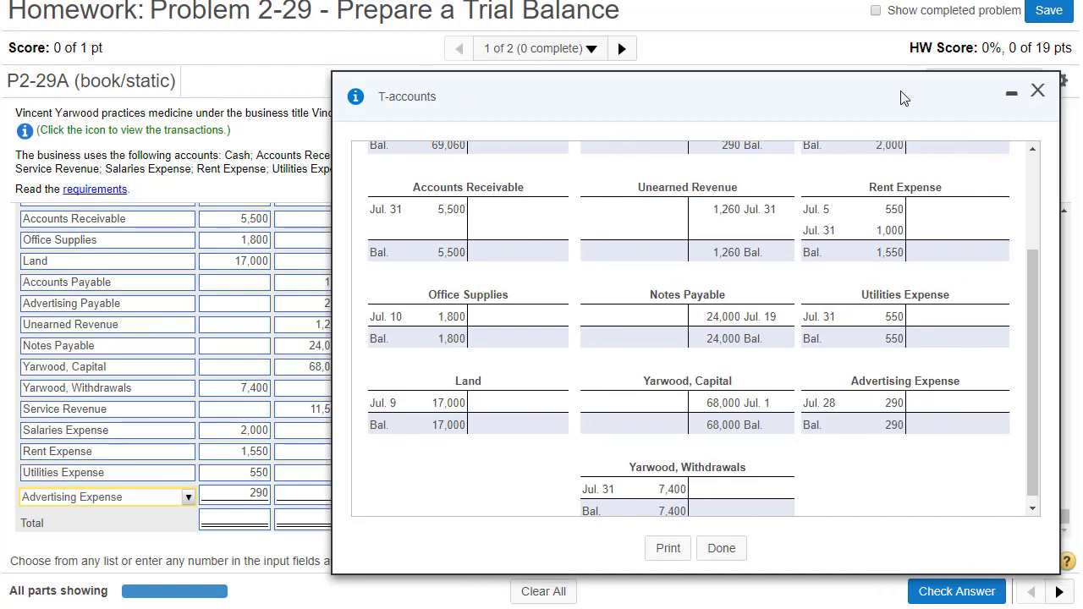
Close the T-accounts window and enter 105,150 as the trial balance's debit total.
left_click(988, 91)
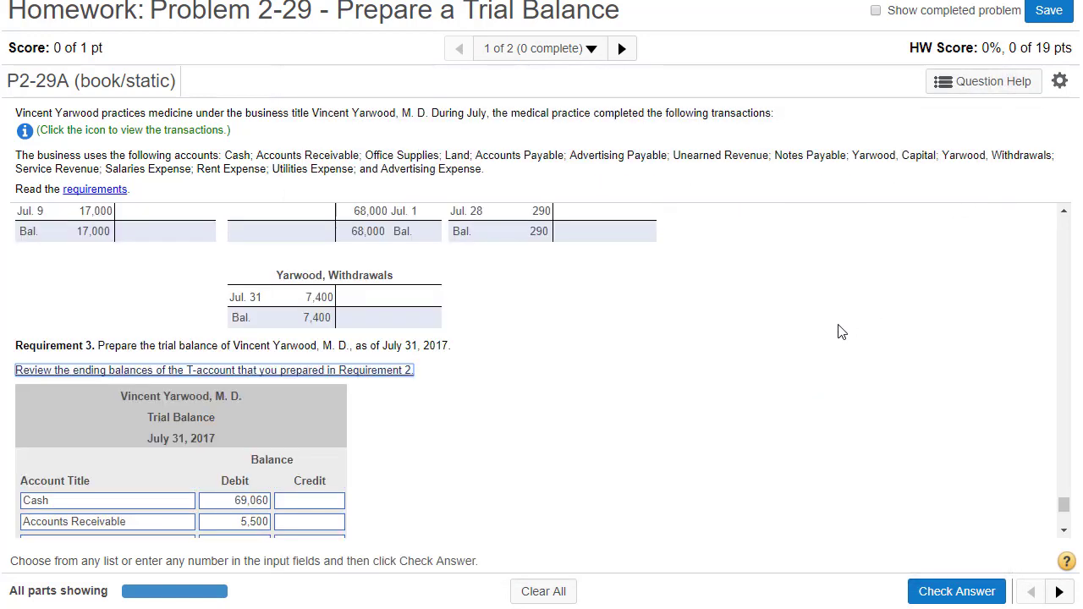
left_click_drag(1064, 505, 1063, 528)
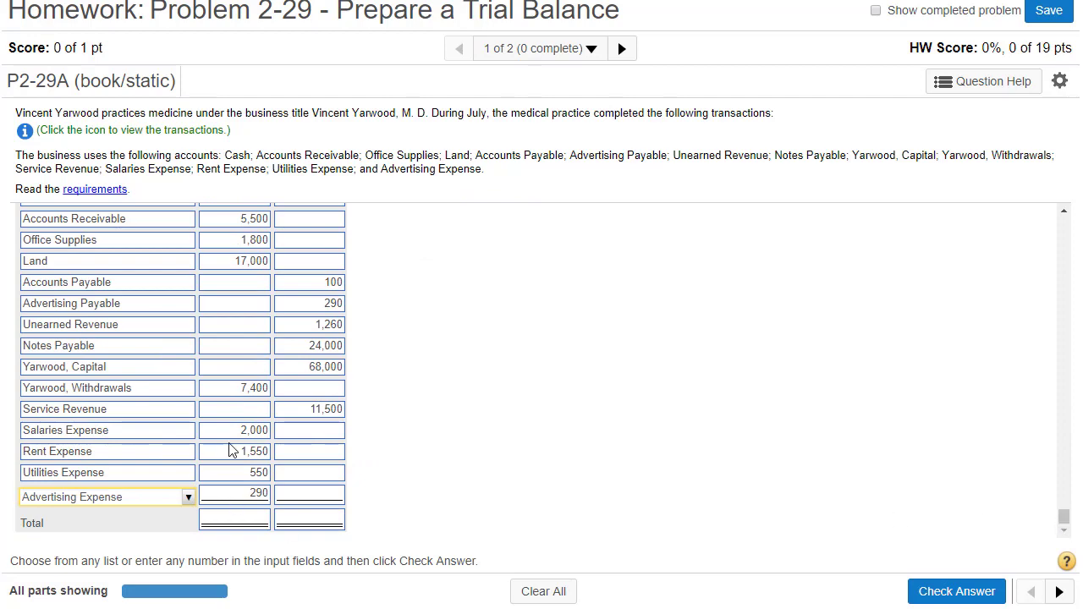
scroll(253, 343, "up", 3)
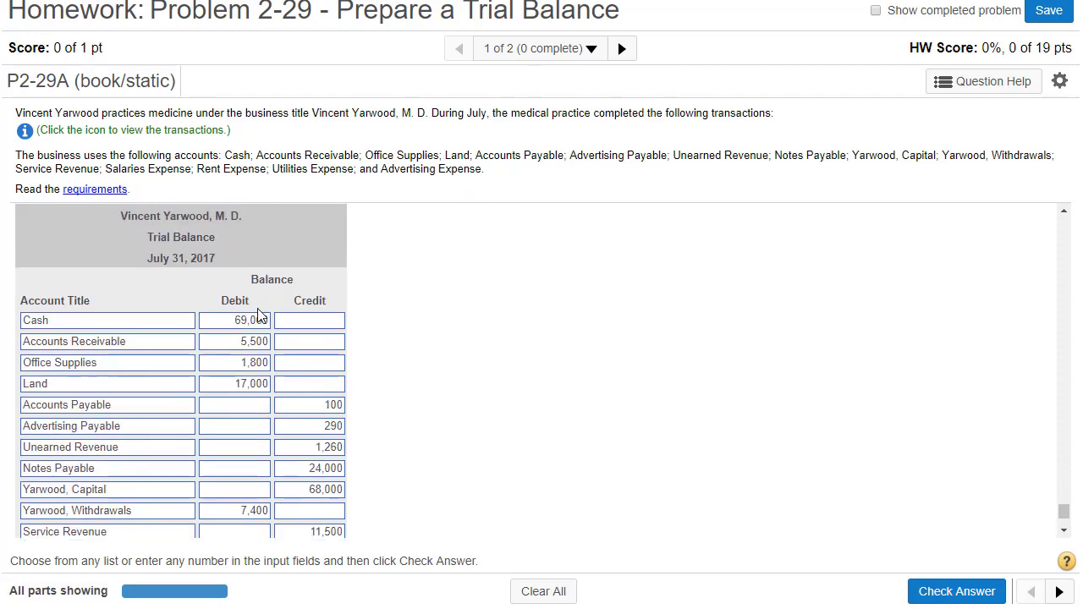
scroll(250, 520, "down", 3)
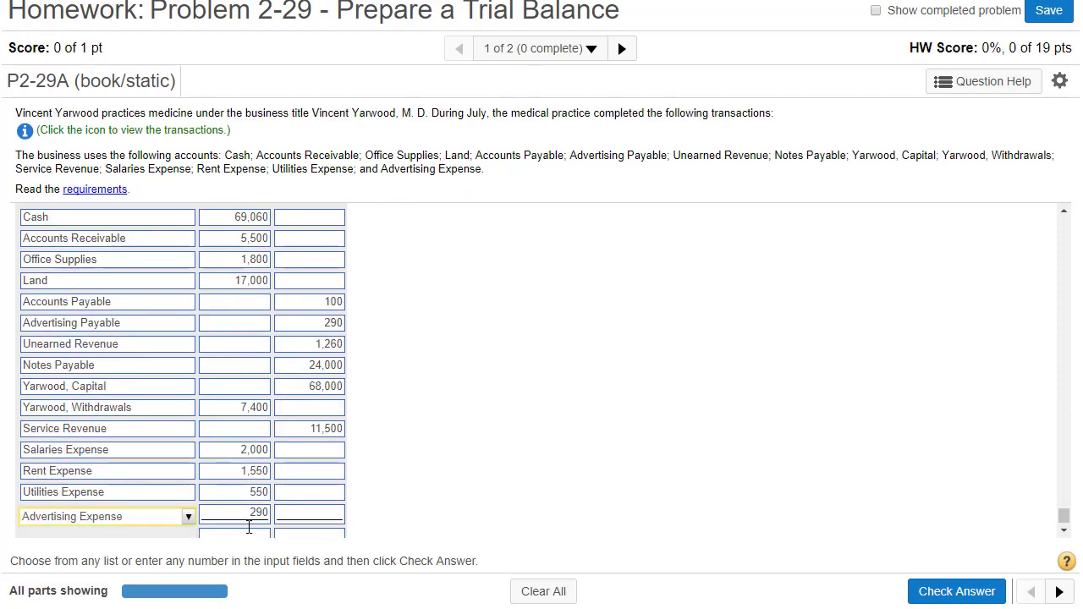
left_click(241, 524)
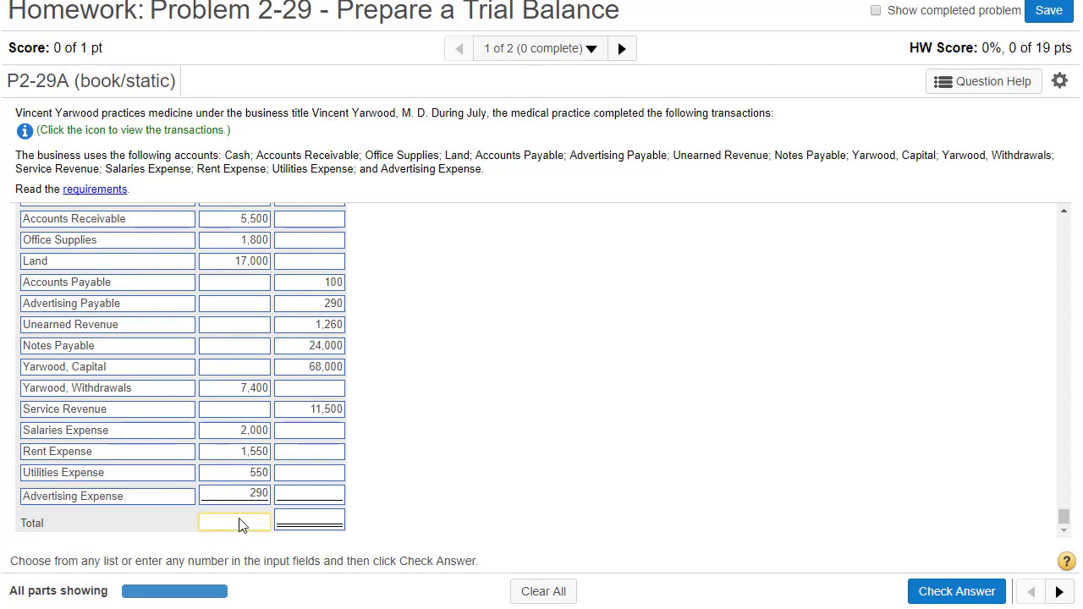
type("105,150")
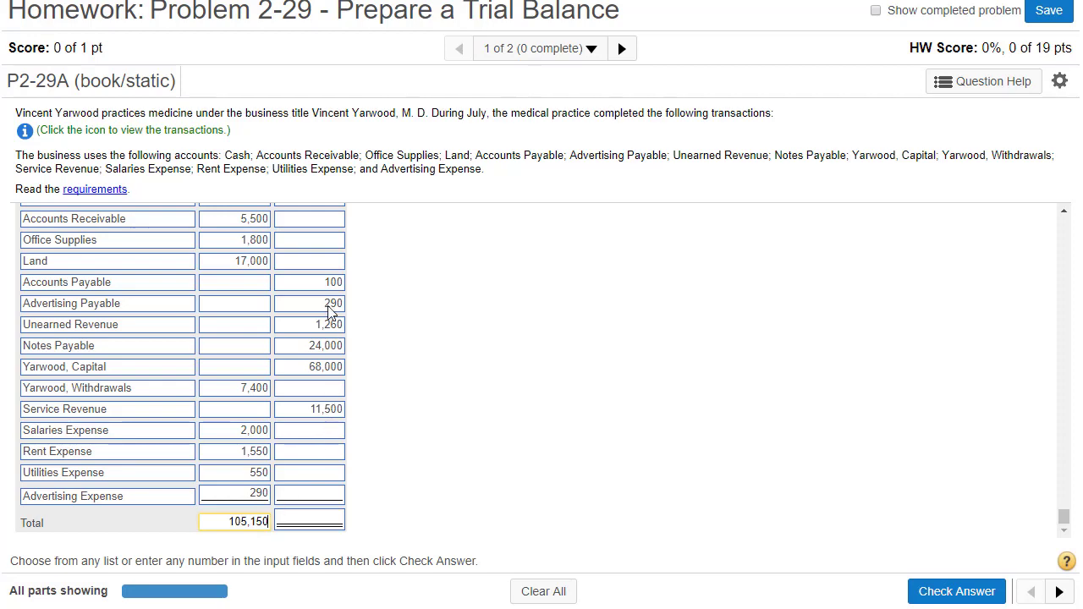
Enter 105,150 as the trial balance's credit total and compare it with the debit total.
scroll(330, 279, "up", 1)
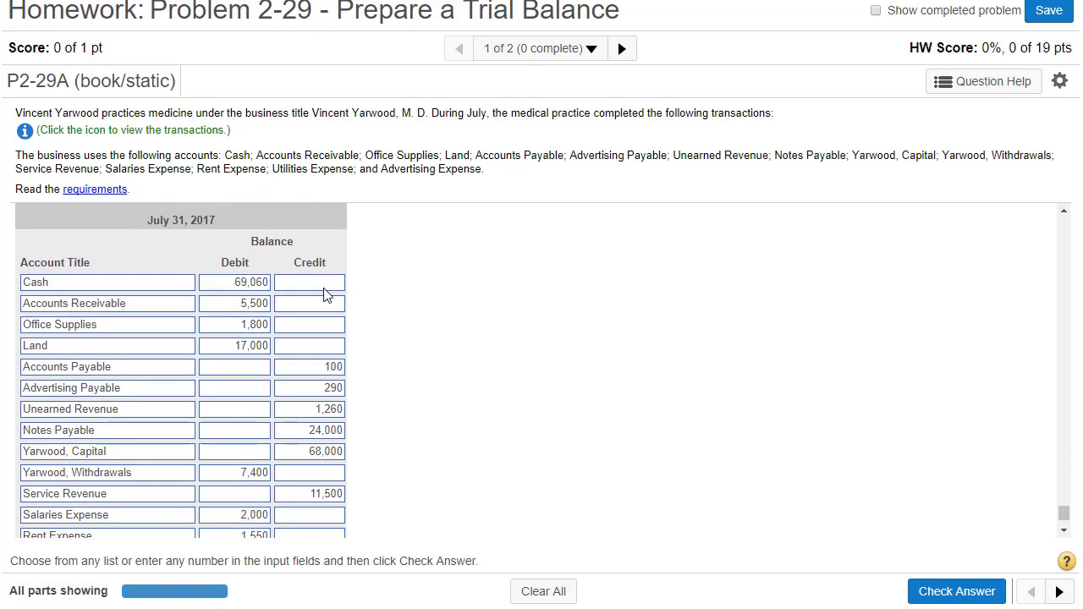
scroll(321, 305, "down", 1)
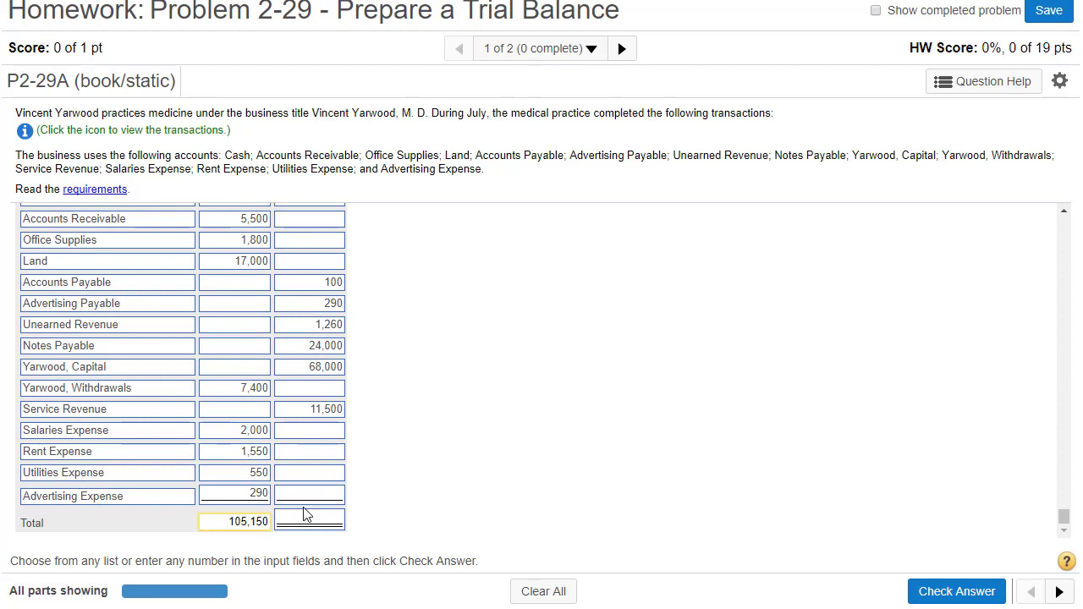
left_click(301, 522)
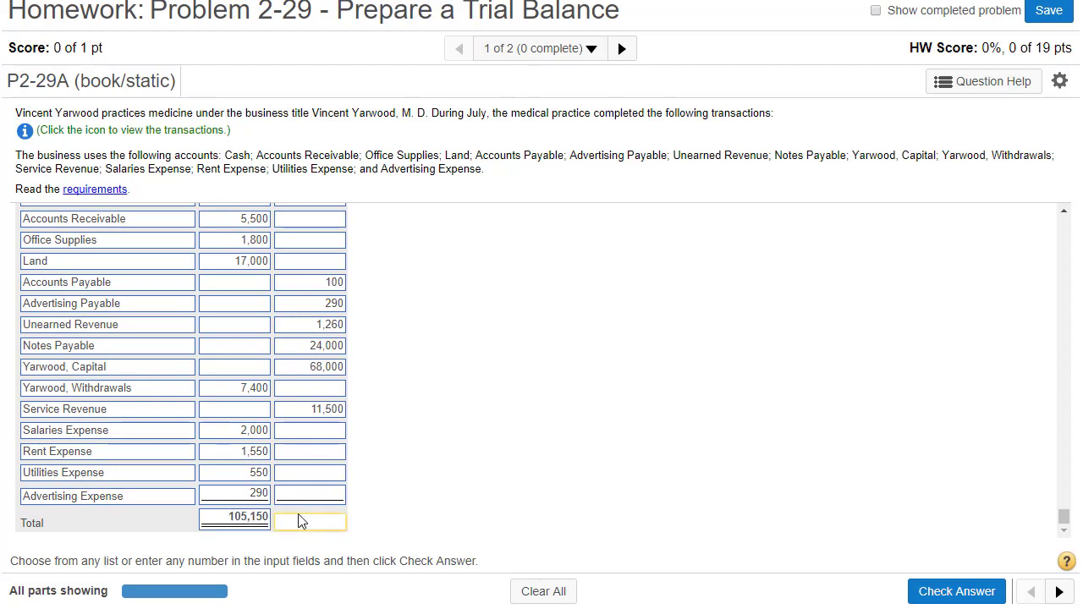
type("105,150")
scroll(303, 377, "up", 2)
scroll(304, 378, "down", 2)
double_click(238, 520)
double_click(308, 521)
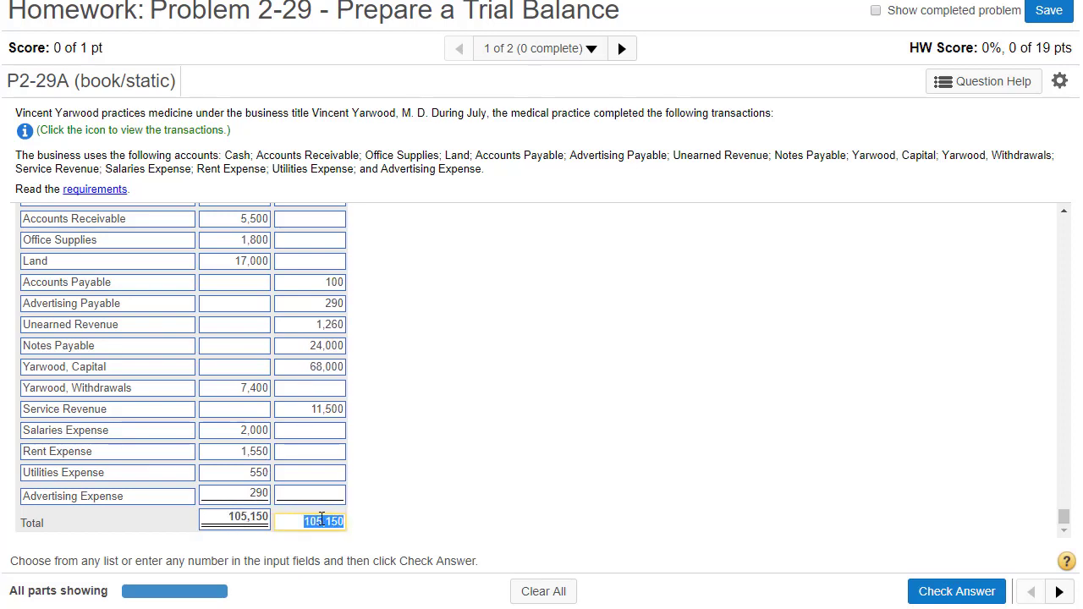
Submit the completed trial balance for checking and dismiss the feedback to review the graded table.
left_click(941, 592)
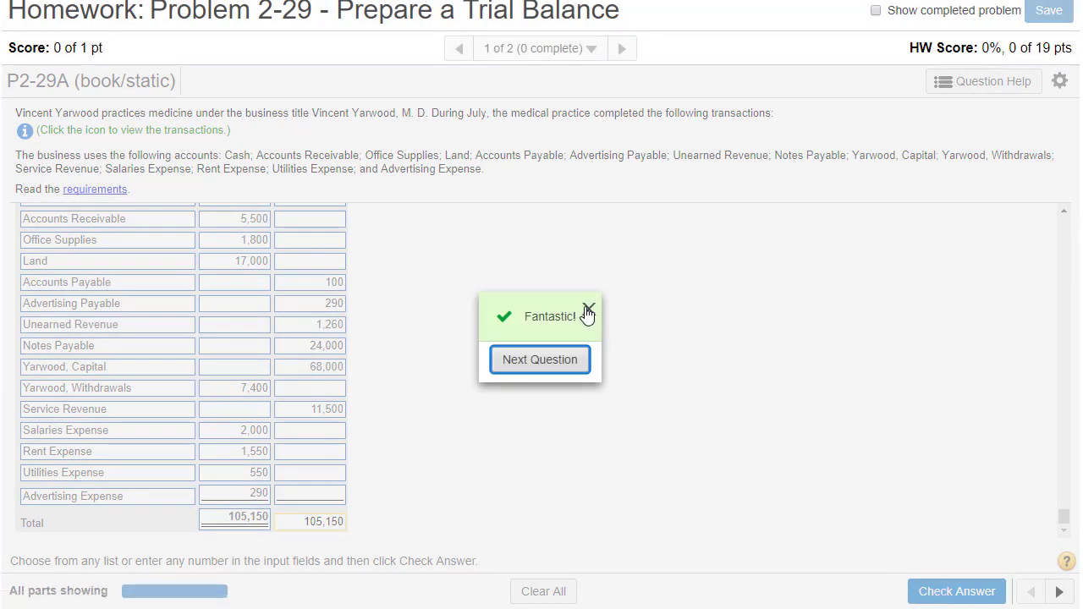
left_click(589, 312)
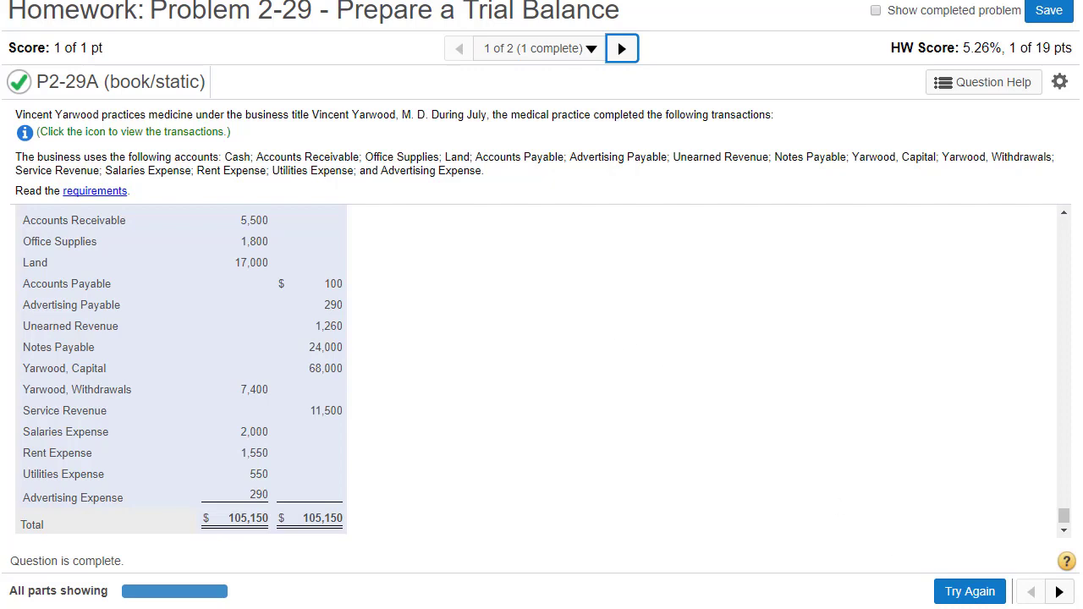
scroll(499, 446, "up", 1)
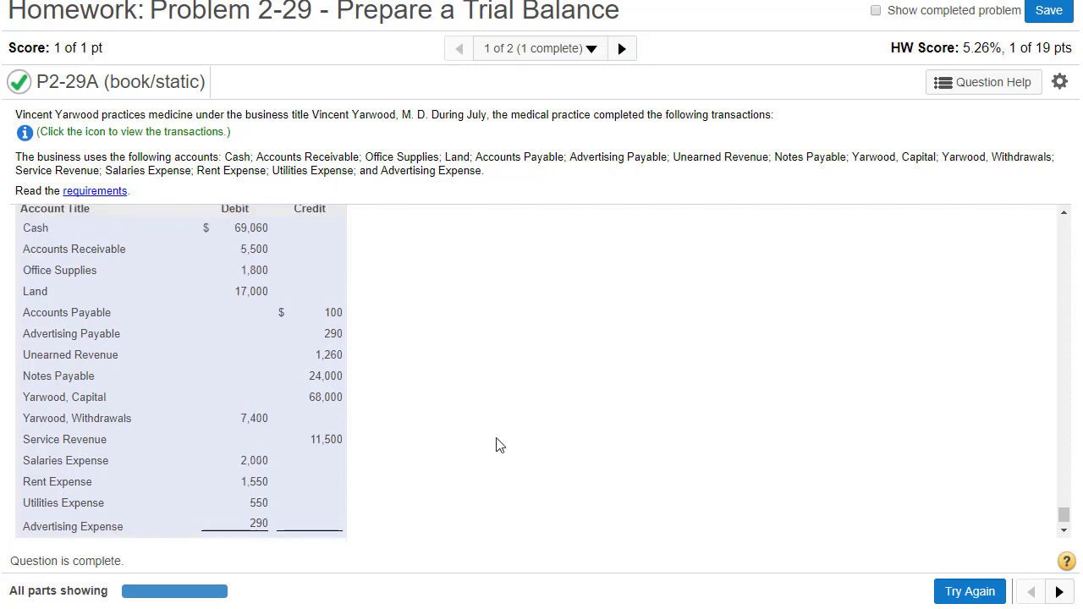
Review the graded July 31, 2017 trial balance from its heading through the debit and credit balances of each account.
scroll(387, 406, "up", 4)
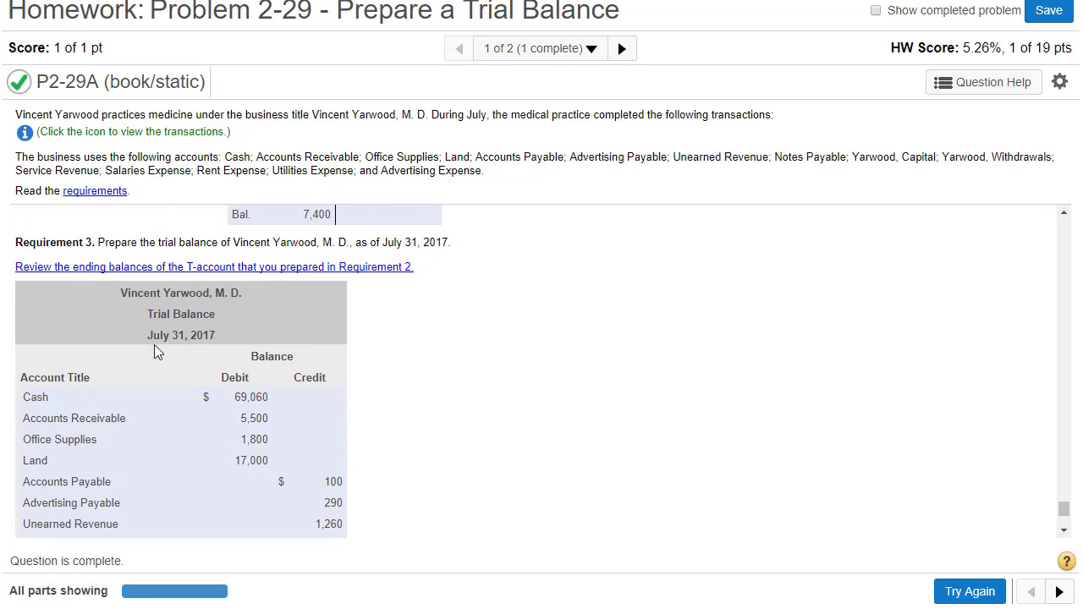
scroll(184, 320, "down", 1)
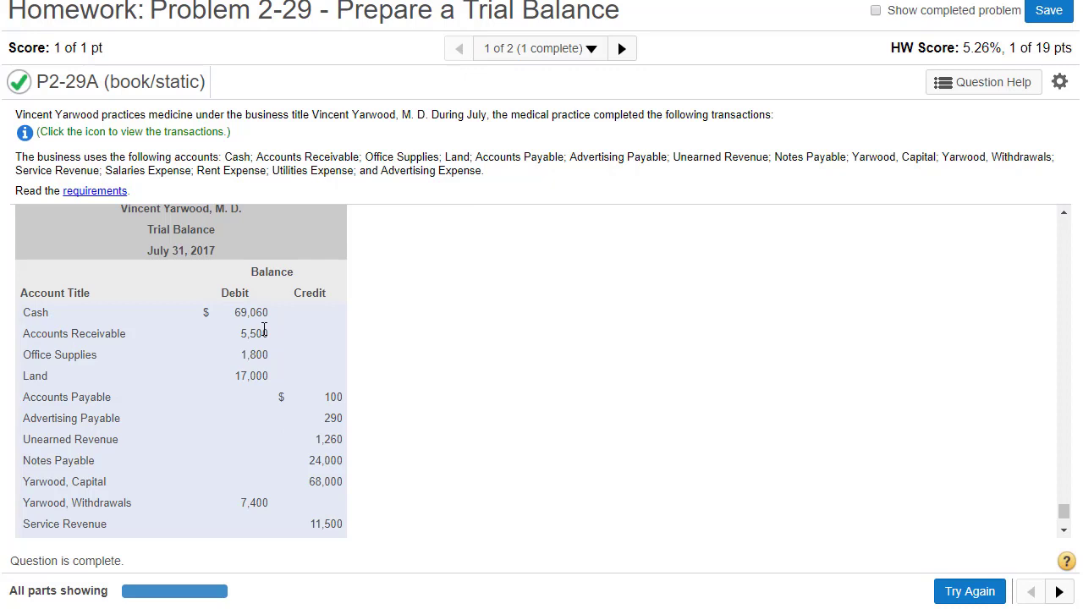
scroll(264, 329, "down", 1)
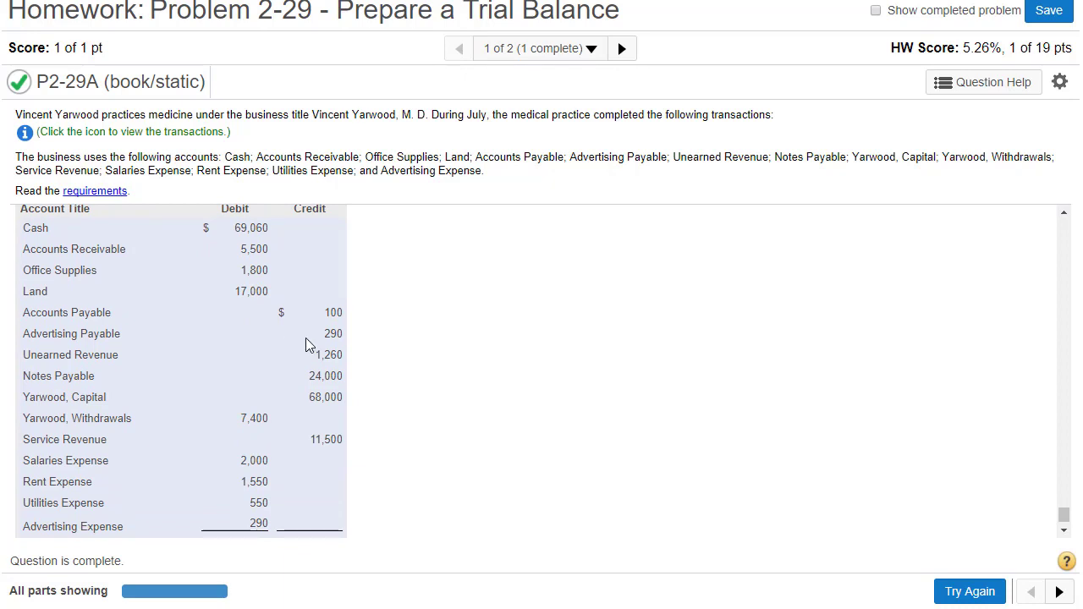
scroll(305, 338, "up", 1)
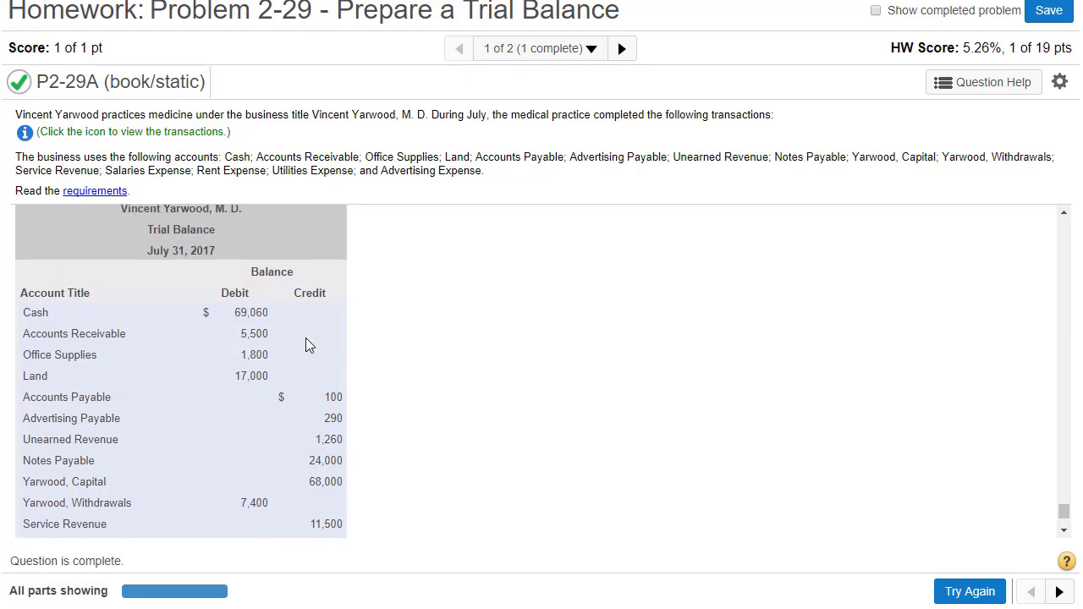
scroll(304, 337, "up", 1)
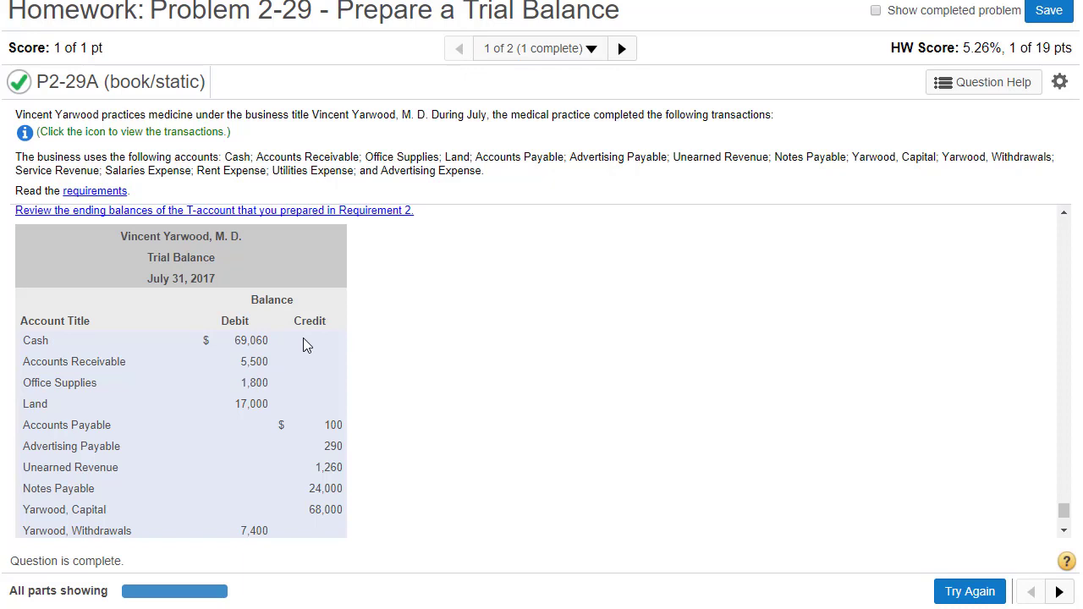
Compare the Service Revenue credit balance with the debit balances of the expense accounts, Salaries Expense through Advertising Expense.
scroll(303, 337, "down", 3)
double_click(328, 407)
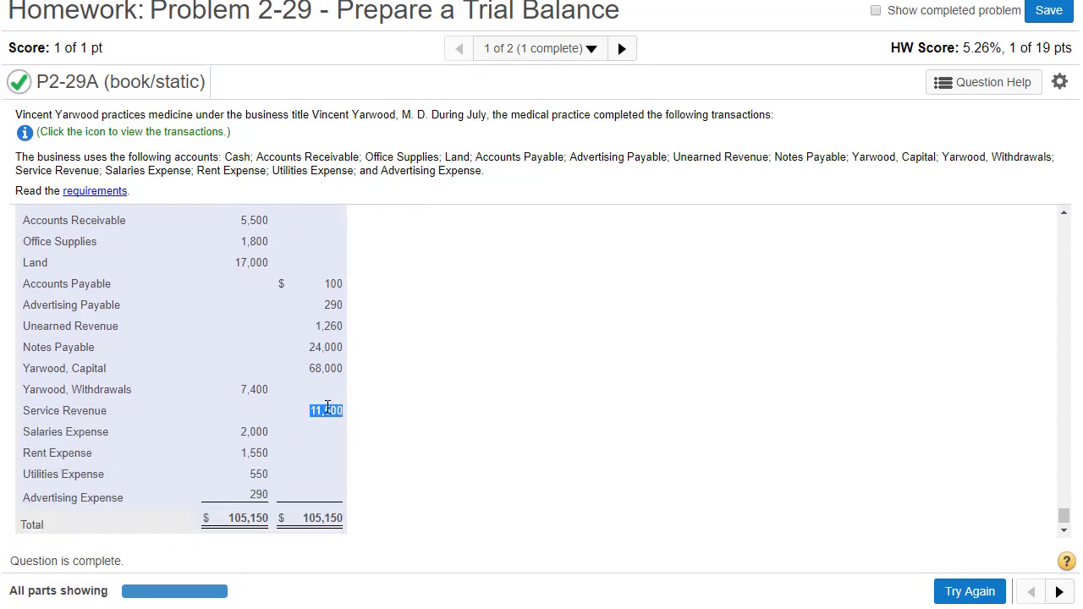
double_click(91, 411)
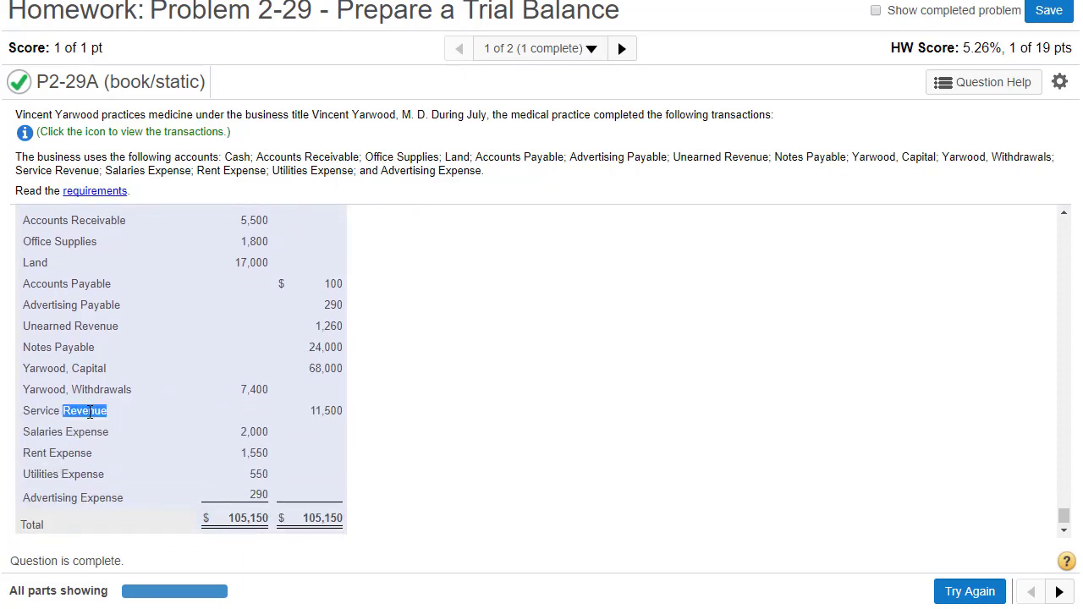
double_click(252, 432)
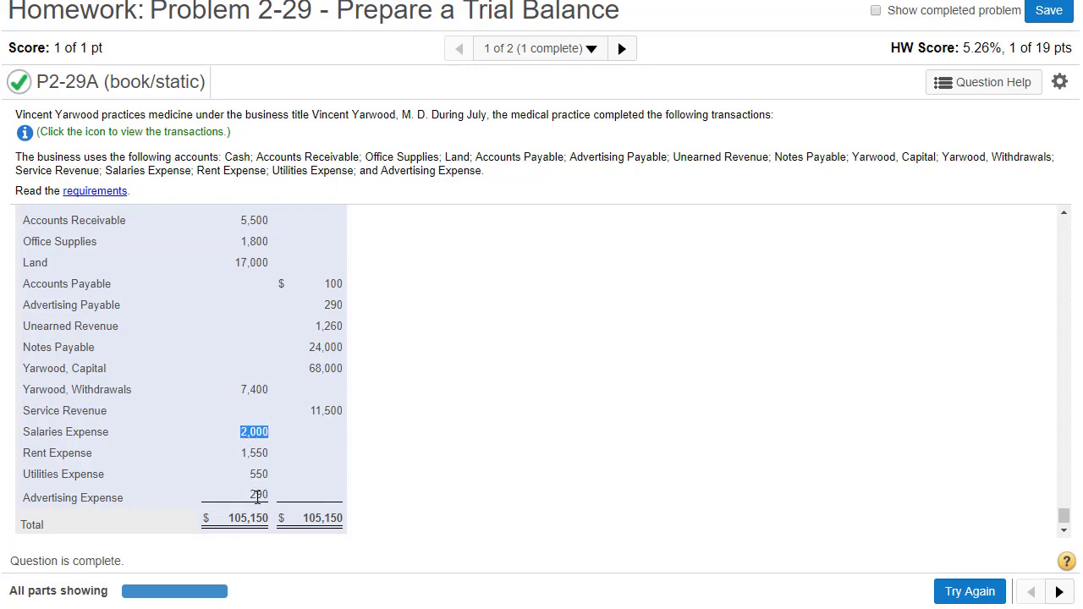
double_click(331, 411)
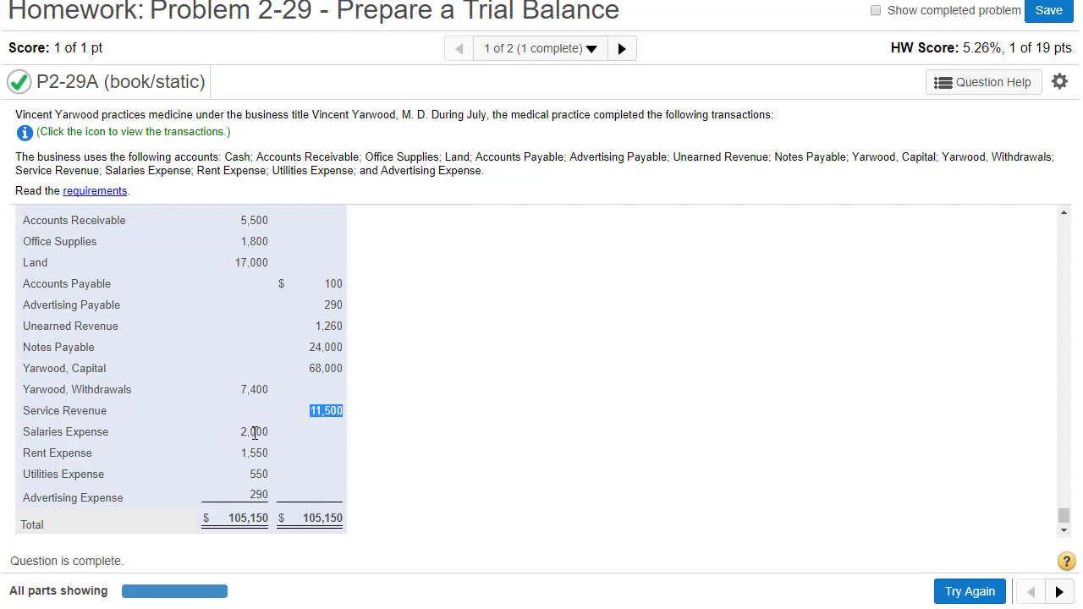